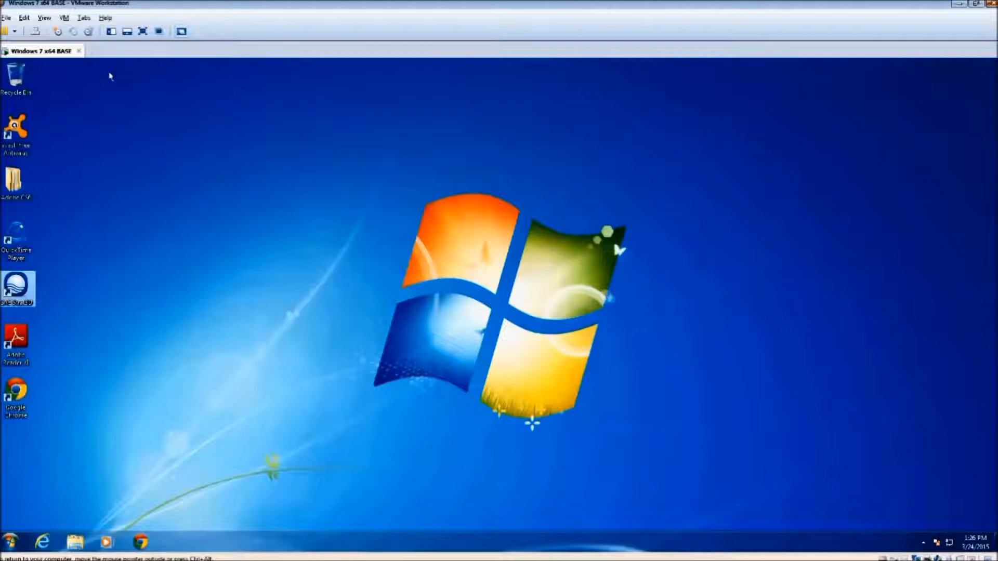
# Launch Strat3D and create a new project in the Database\Demo3 folder on the C: drive
pyautogui.doubleClick(14, 293)
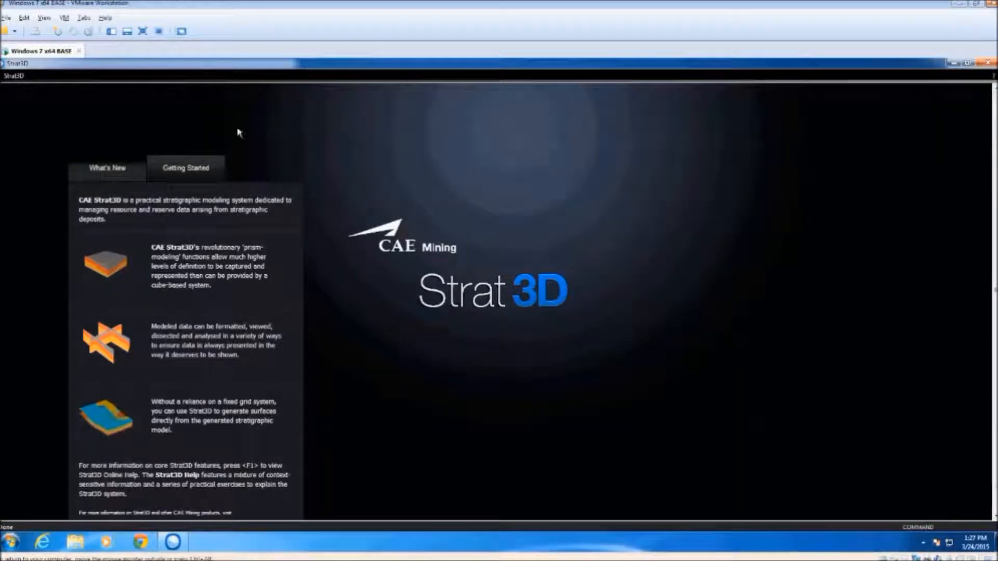
pyautogui.click(14, 75)
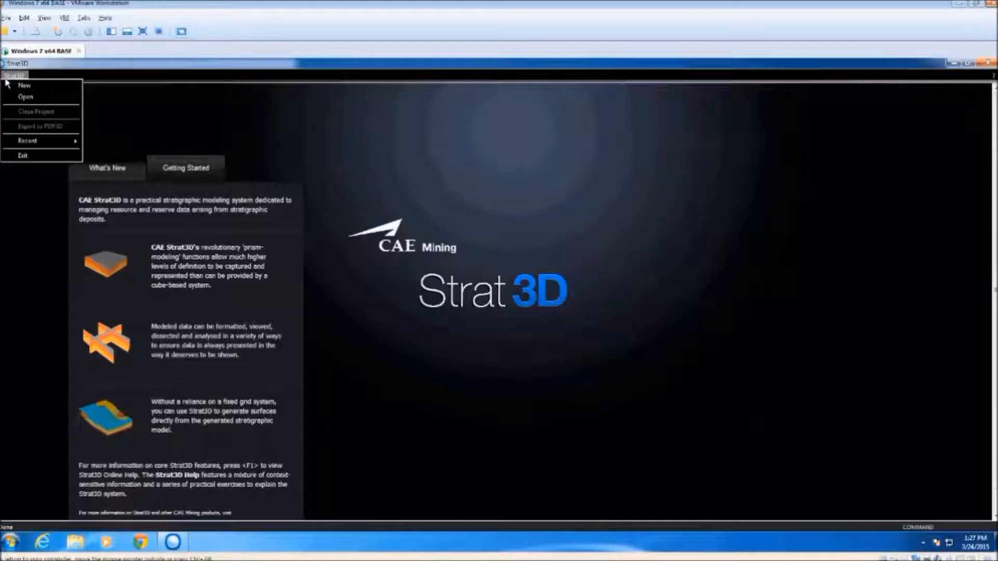
pyautogui.click(35, 85)
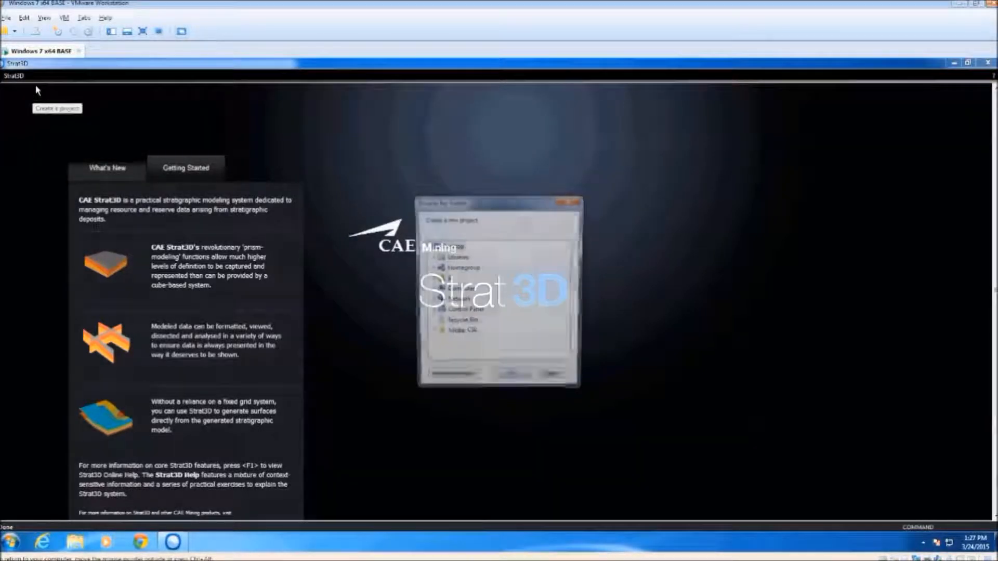
pyautogui.click(429, 279)
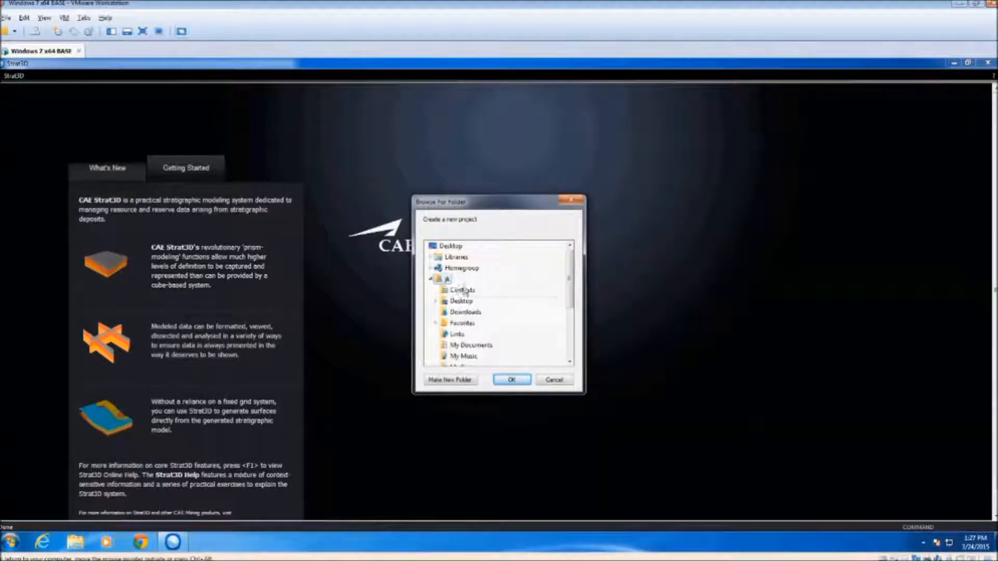
pyautogui.click(431, 280)
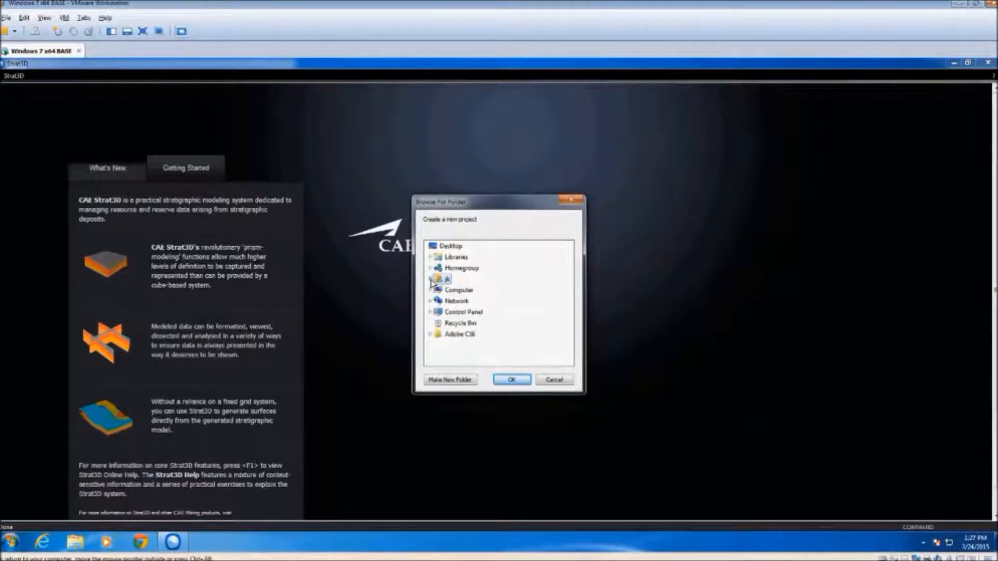
pyautogui.doubleClick(460, 290)
pyautogui.doubleClick(468, 312)
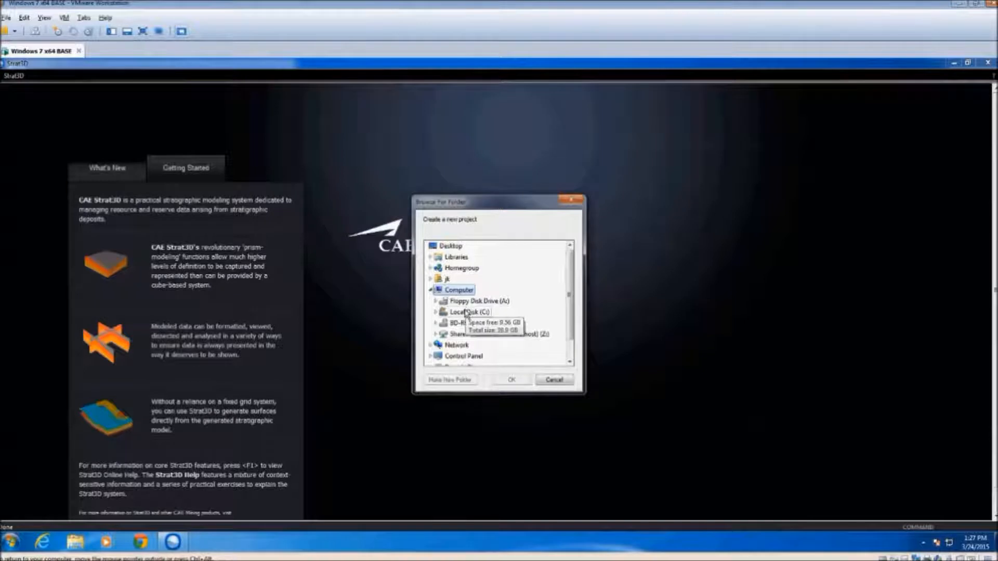
pyautogui.doubleClick(471, 322)
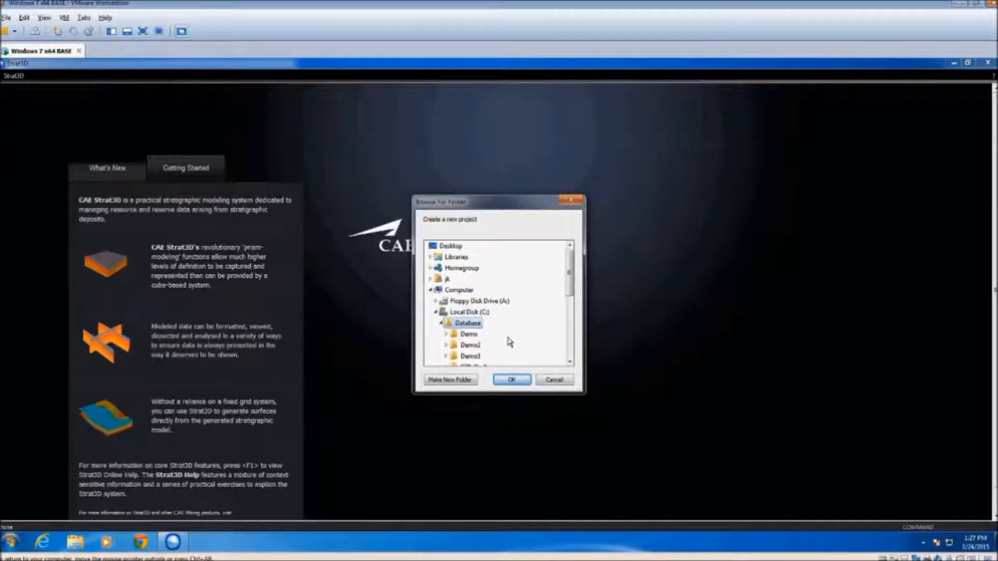
pyautogui.doubleClick(470, 290)
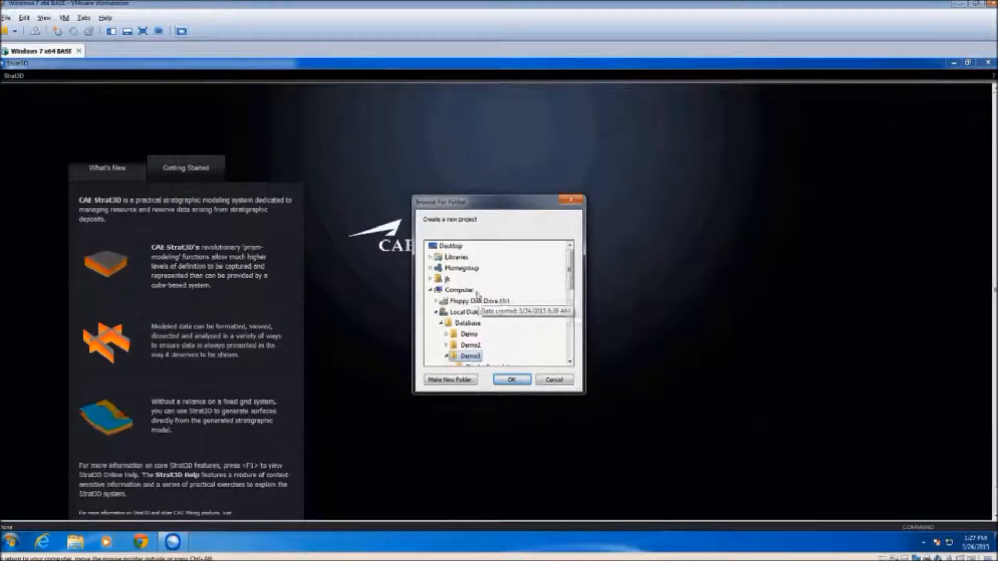
pyautogui.click(512, 382)
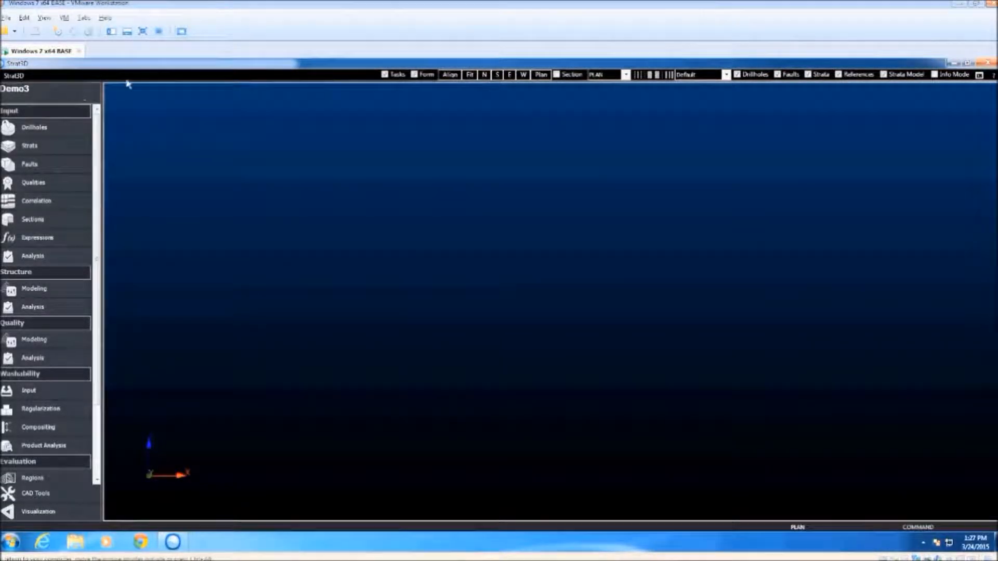
# Import Collars.csv from the Inputs folder as the drillhole collars text table, accepting the default column formats and field assignments
pyautogui.click(52, 130)
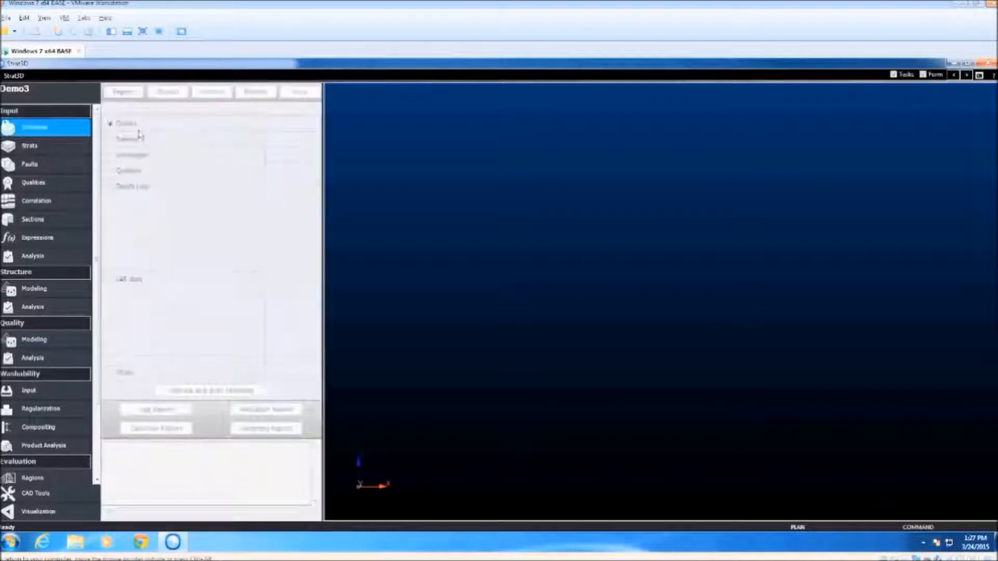
pyautogui.click(129, 91)
pyautogui.click(383, 275)
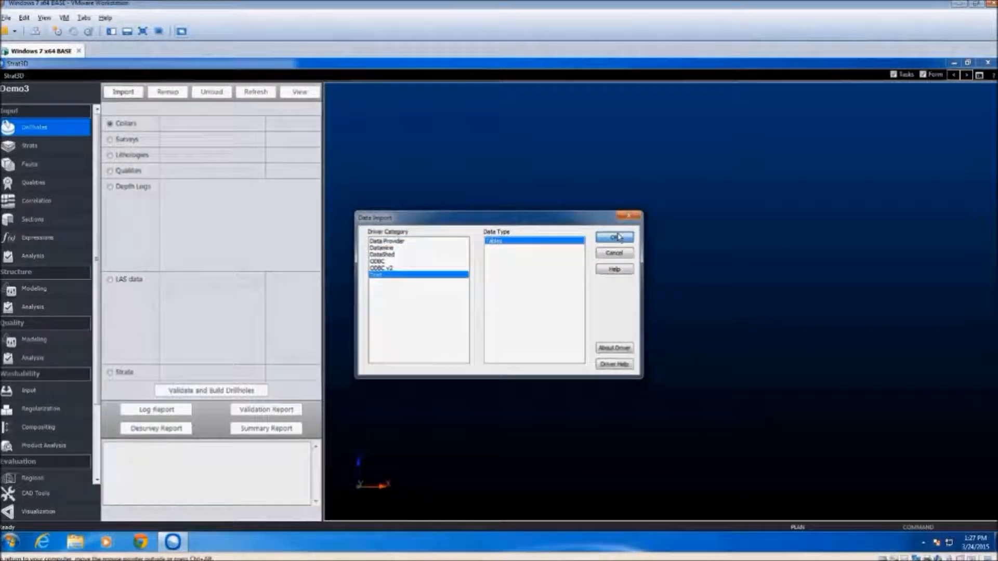
pyautogui.click(616, 237)
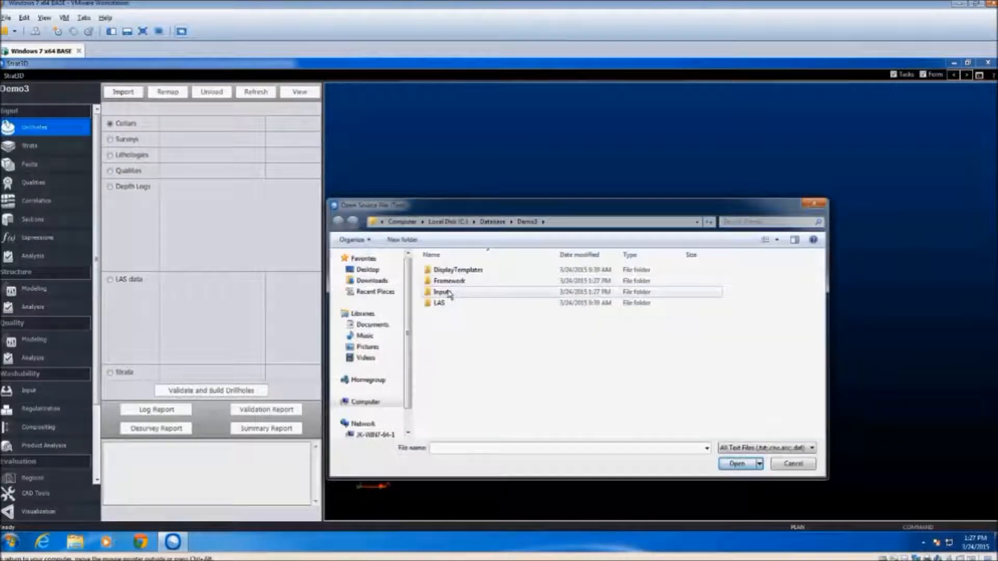
pyautogui.doubleClick(451, 294)
pyautogui.click(448, 270)
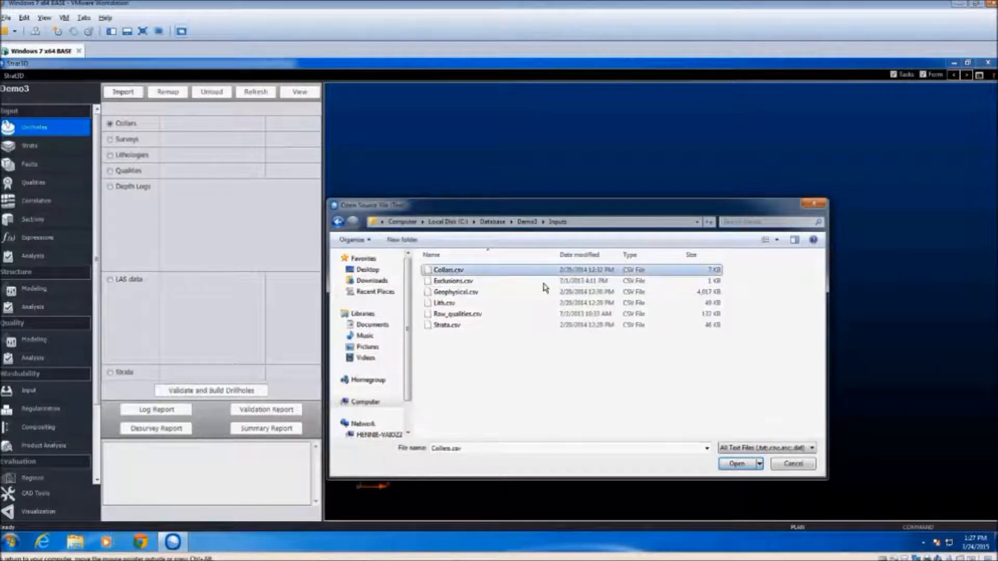
pyautogui.click(753, 463)
pyautogui.click(561, 386)
pyautogui.click(564, 387)
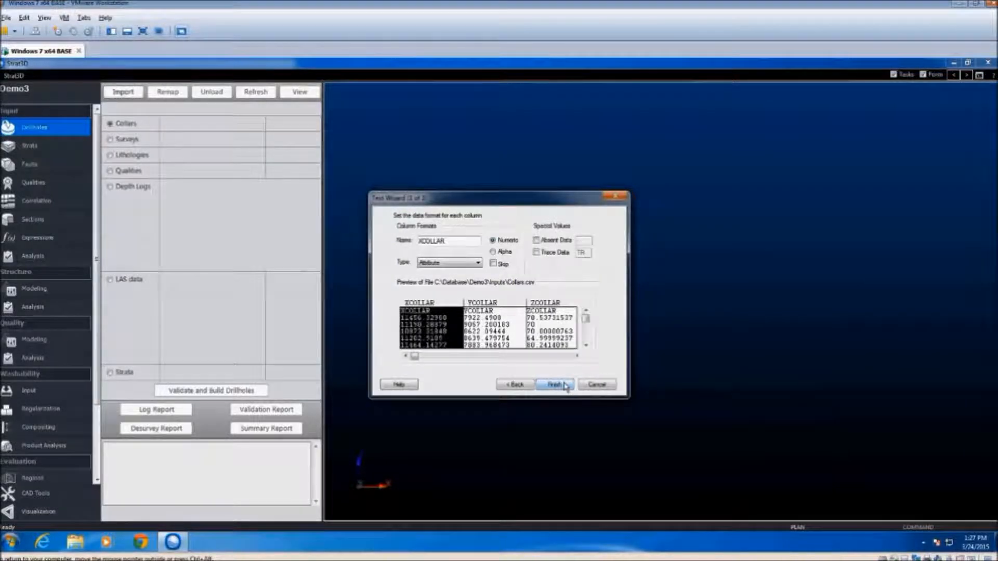
pyautogui.click(565, 387)
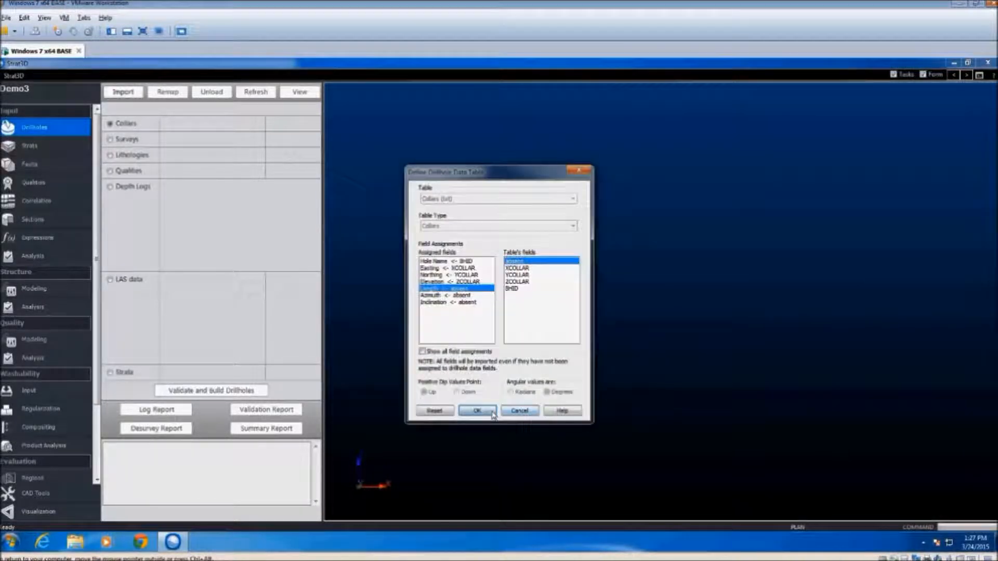
pyautogui.click(477, 411)
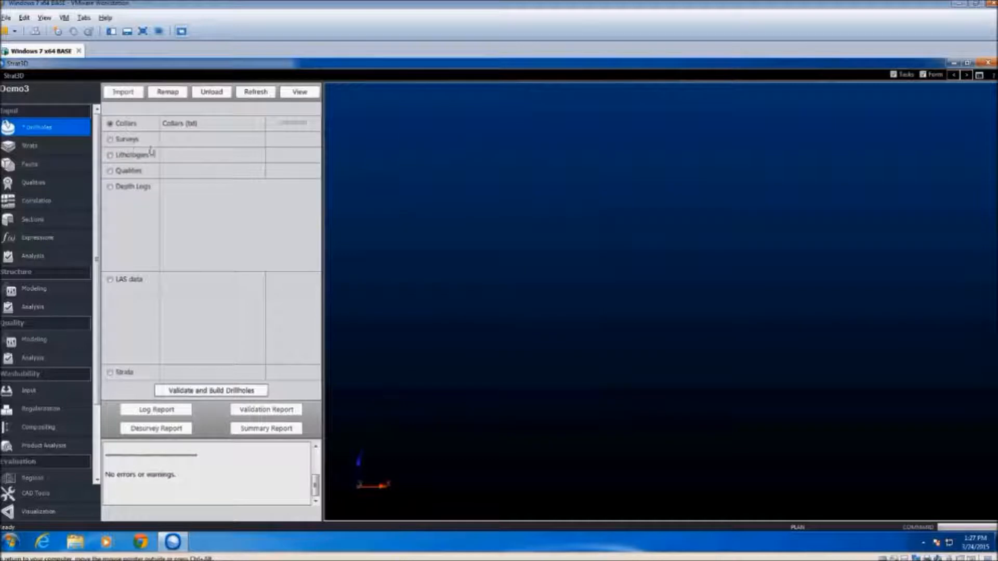
# Import Lith.csv from the Inputs folder as the drillhole lithologies text table, keeping the comma delimiter and default field assignments
pyautogui.click(127, 159)
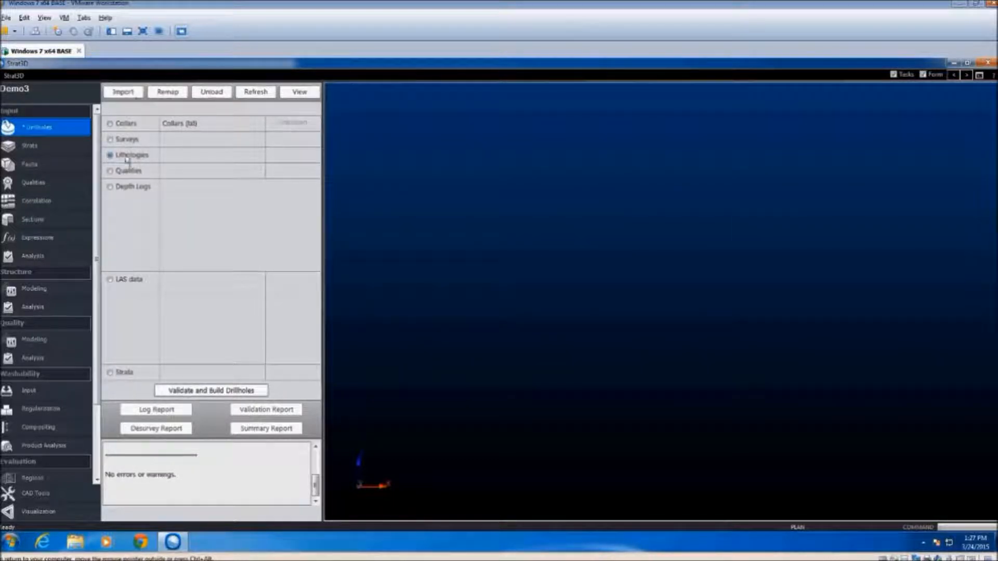
pyautogui.click(138, 97)
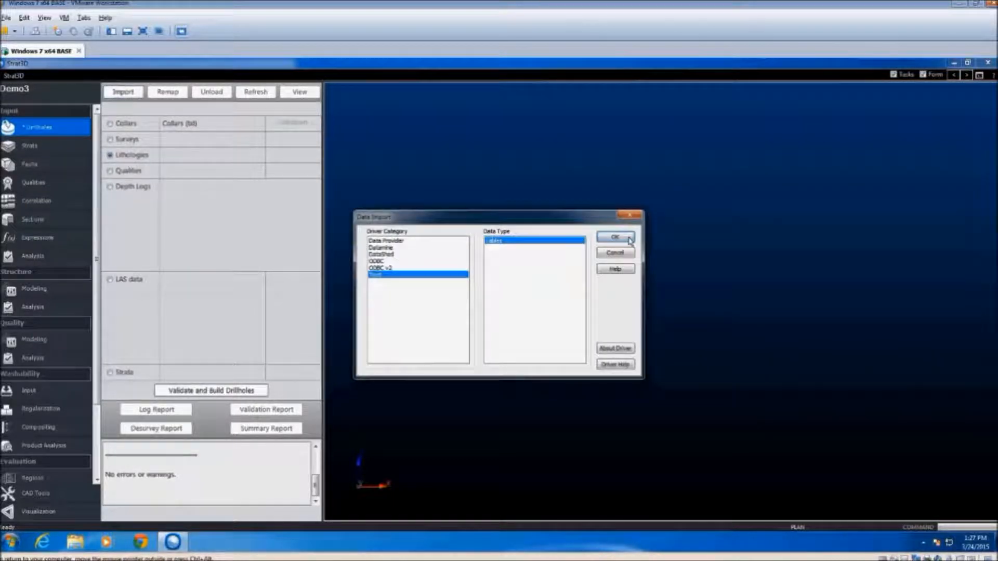
pyautogui.click(614, 239)
pyautogui.click(459, 304)
pyautogui.doubleClick(460, 292)
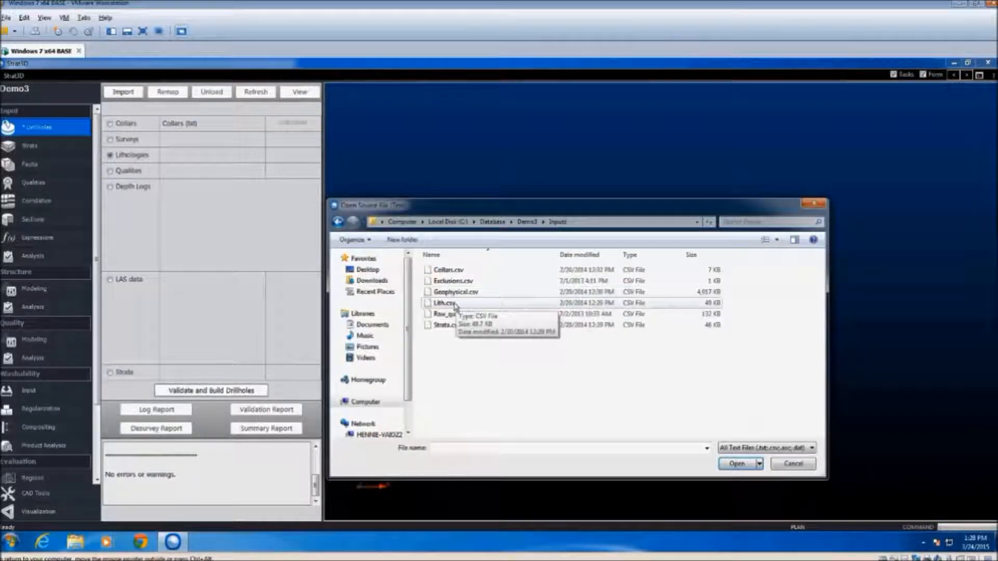
pyautogui.click(446, 304)
pyautogui.click(743, 463)
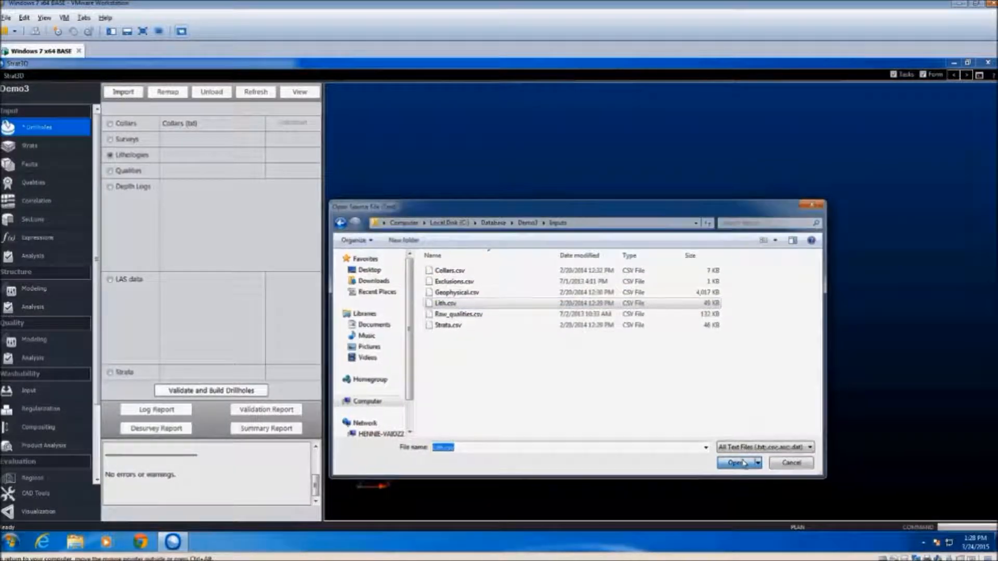
pyautogui.click(560, 386)
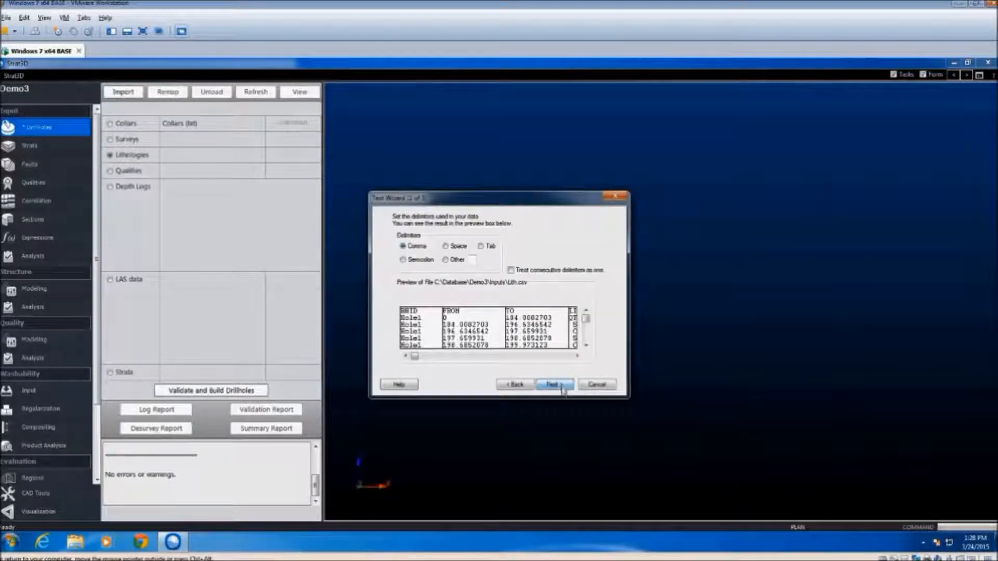
pyautogui.click(562, 388)
pyautogui.click(562, 389)
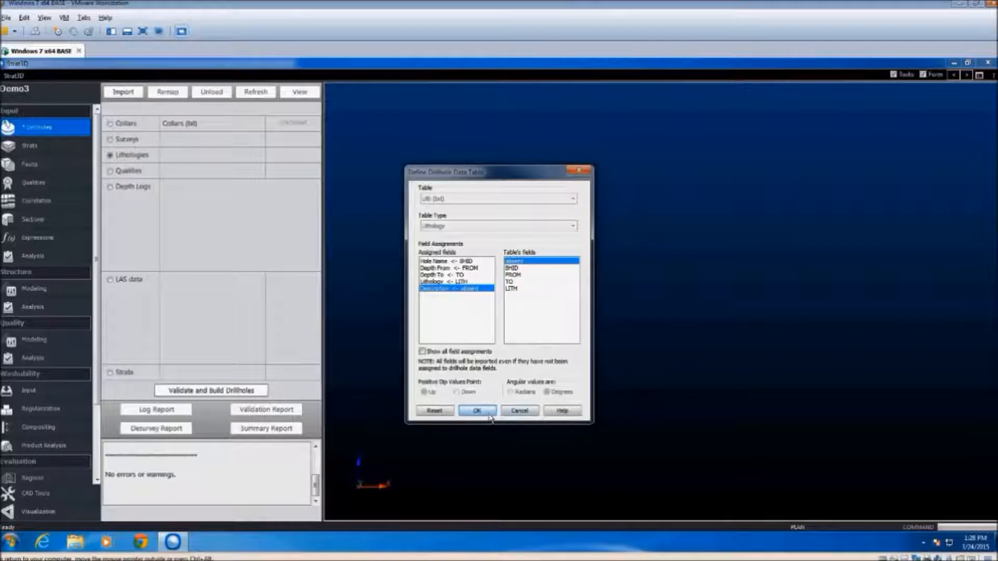
pyautogui.click(478, 411)
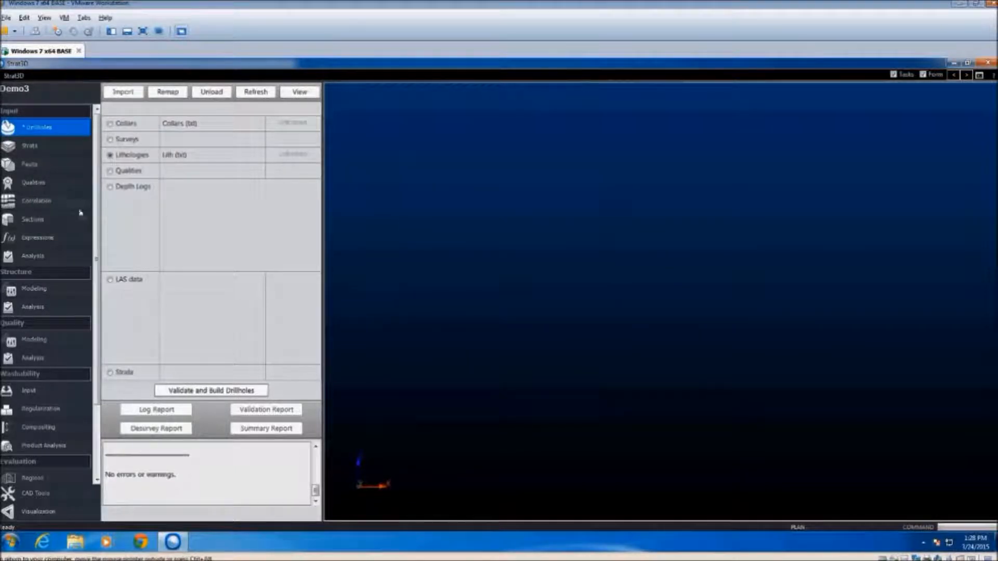
# Import Raw_qualities.csv from the Inputs folder as the drillhole qualities text table with the default wizard settings and field assignments
pyautogui.click(126, 172)
pyautogui.click(123, 95)
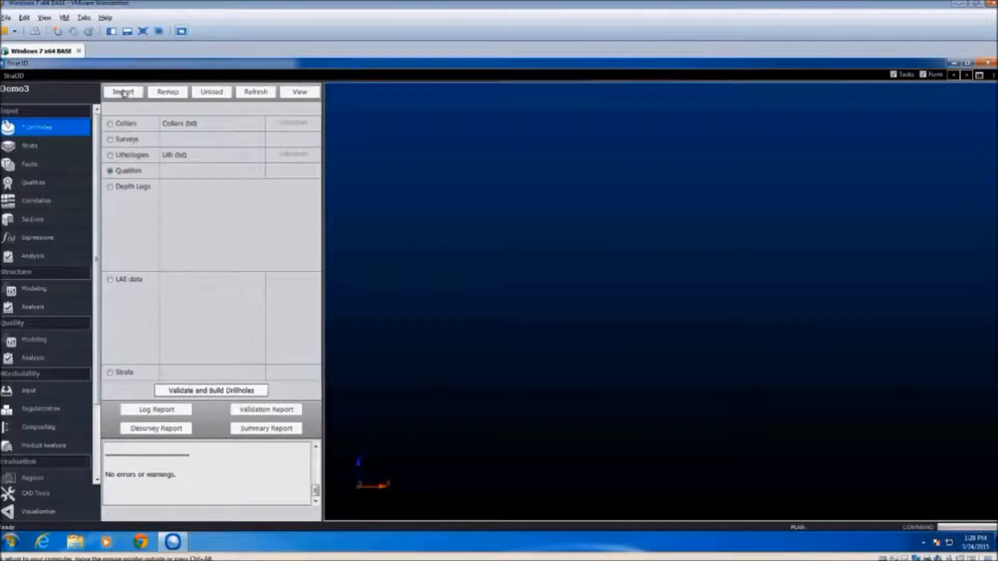
pyautogui.click(612, 237)
pyautogui.click(459, 294)
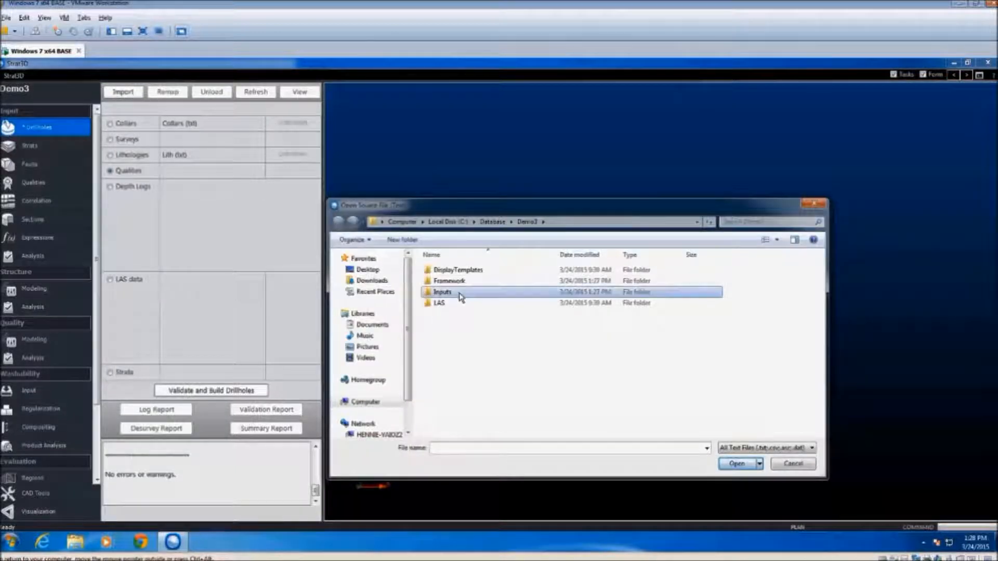
pyautogui.doubleClick(461, 294)
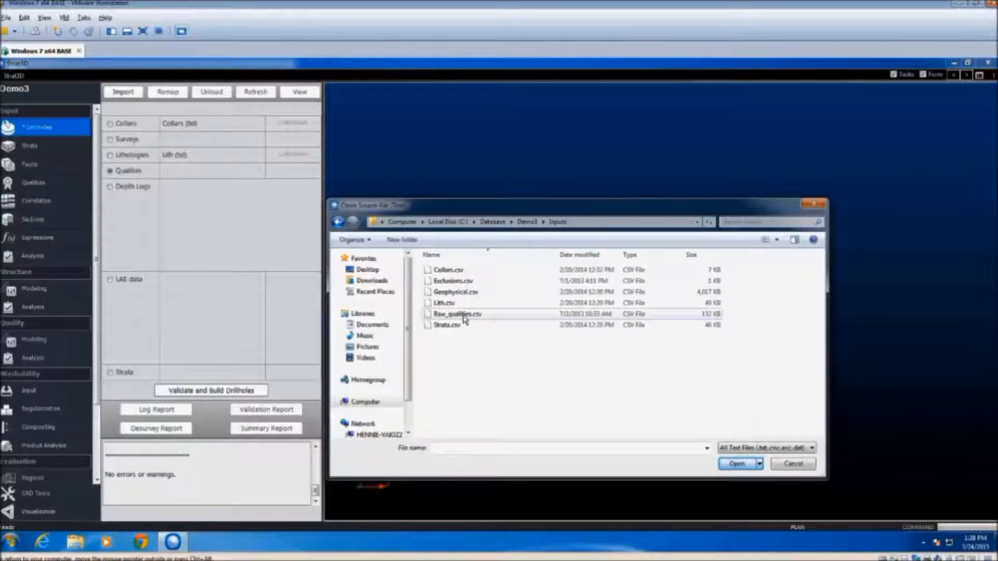
pyautogui.click(467, 314)
pyautogui.click(737, 464)
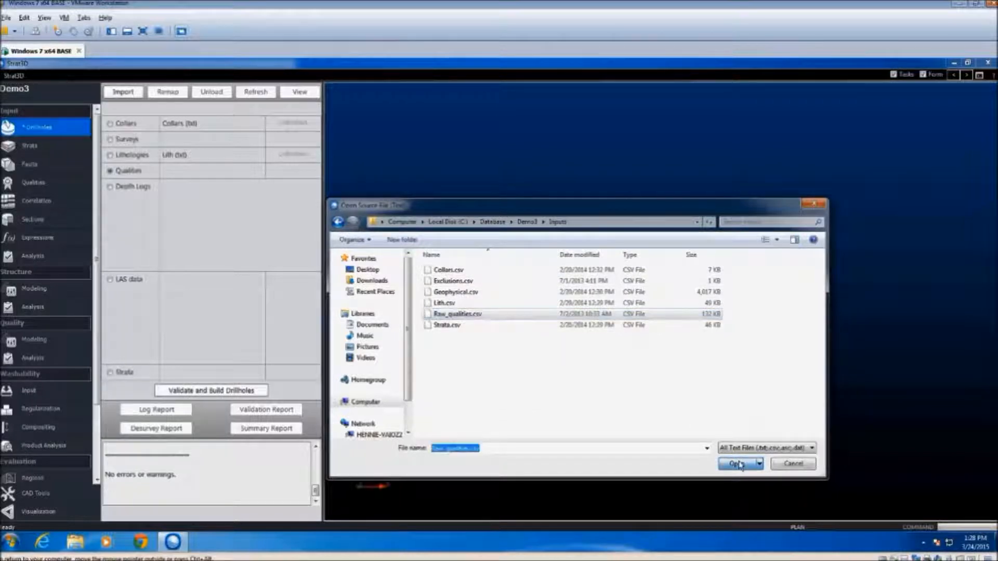
pyautogui.click(555, 384)
pyautogui.click(557, 384)
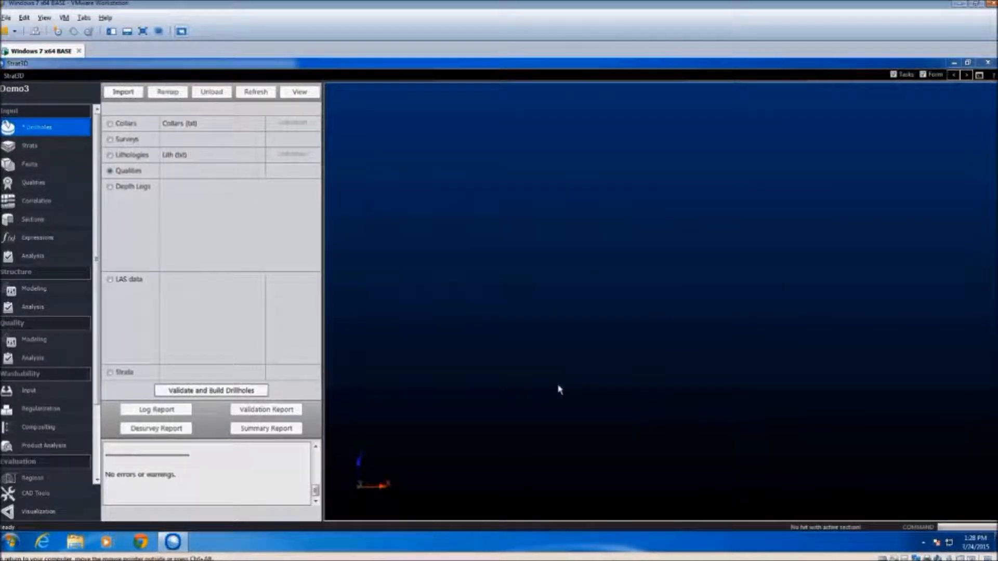
pyautogui.click(494, 411)
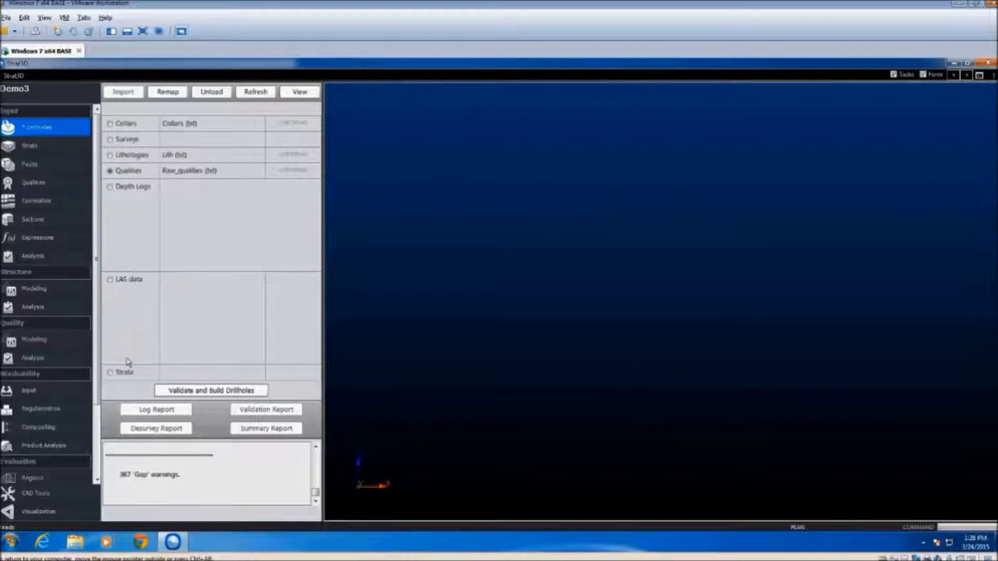
# Import Strata.csv from the Inputs folder as the drillhole strata text table, keeping the comma delimiter and default column formats
pyautogui.click(120, 372)
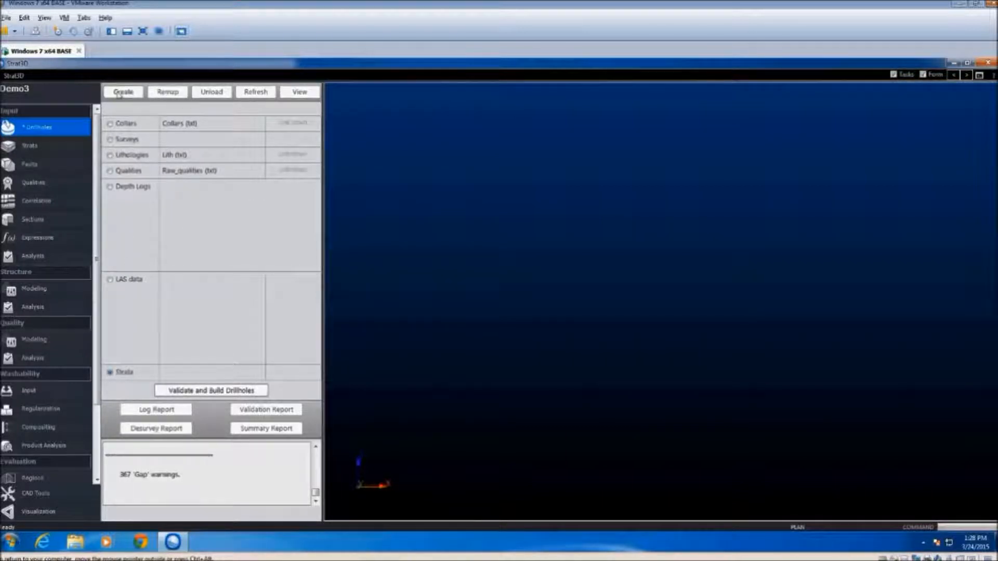
pyautogui.click(119, 92)
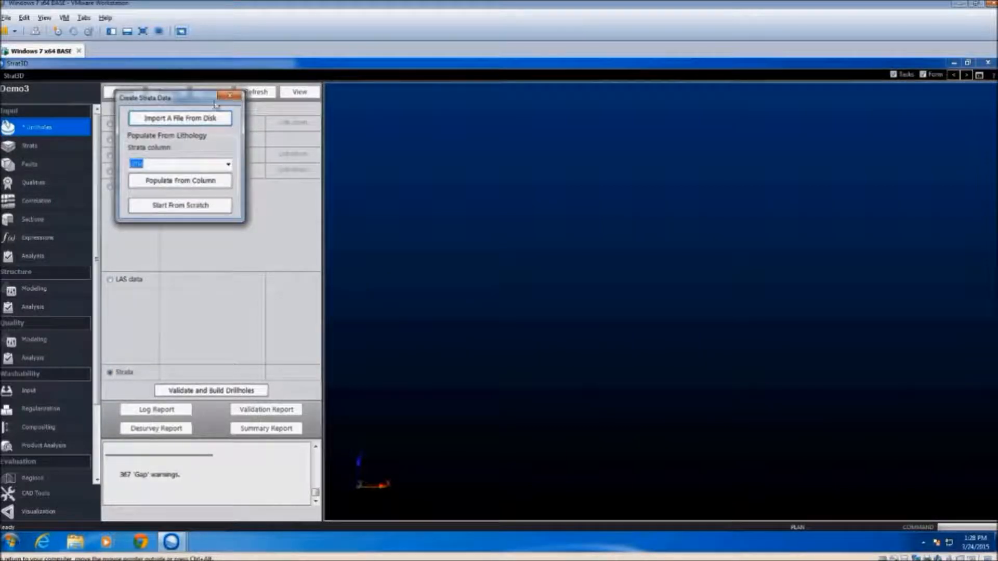
pyautogui.click(187, 119)
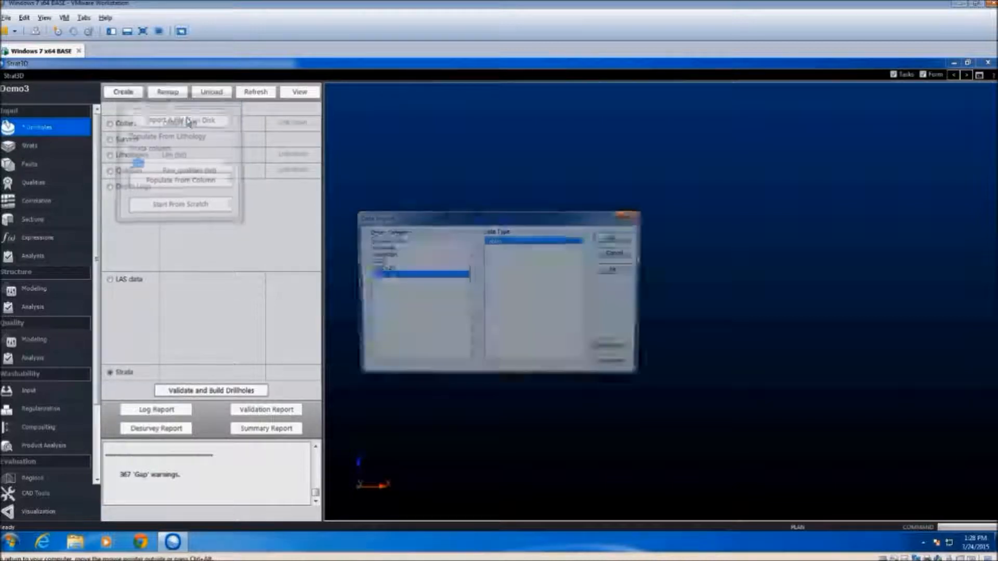
pyautogui.click(615, 237)
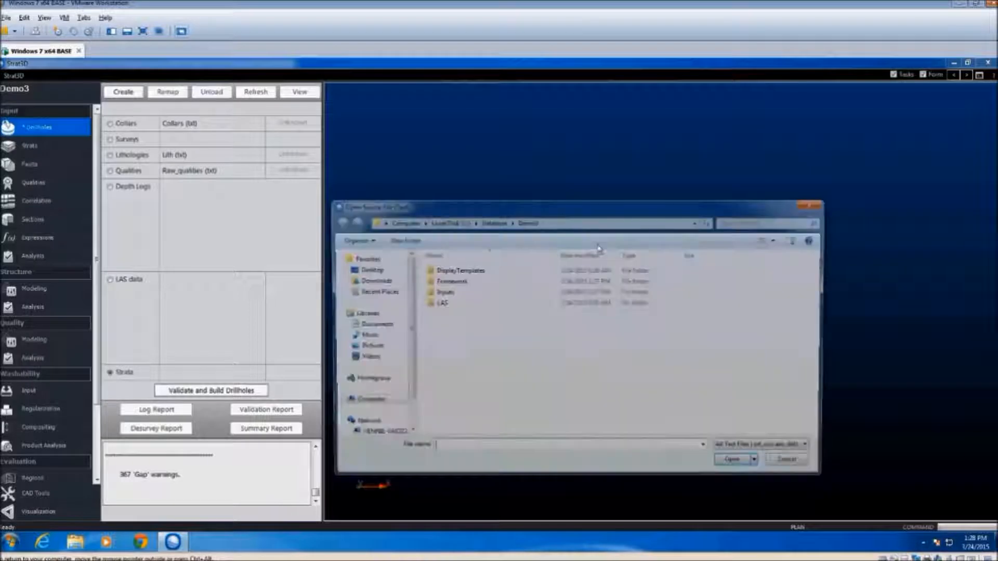
pyautogui.doubleClick(456, 293)
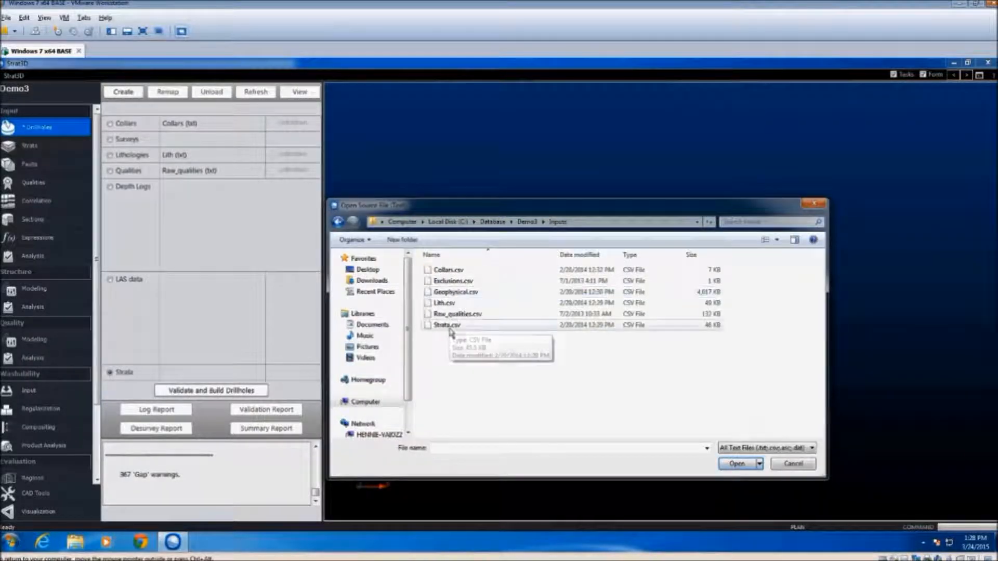
pyautogui.click(451, 325)
pyautogui.click(741, 464)
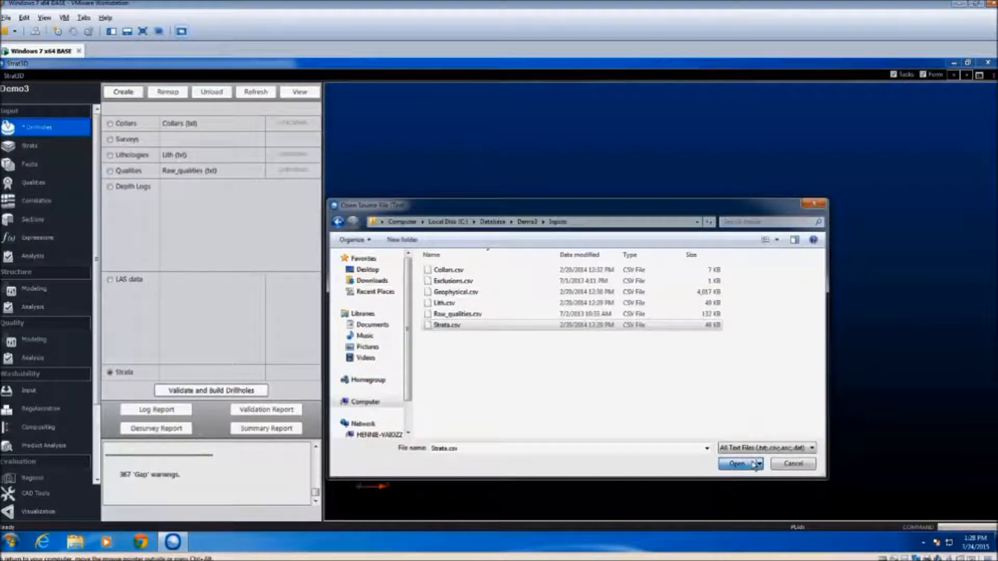
pyautogui.click(565, 386)
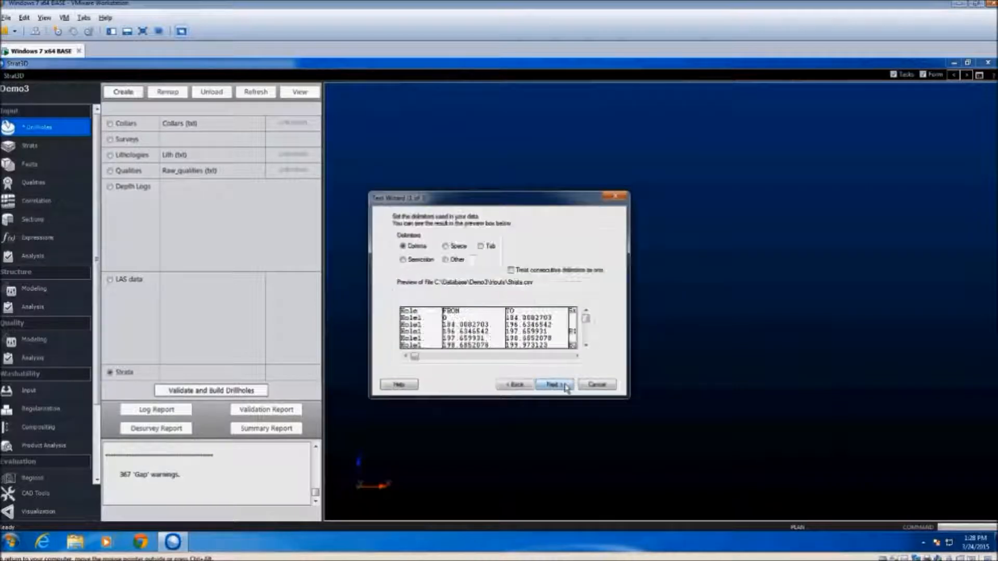
pyautogui.click(558, 387)
pyautogui.click(555, 385)
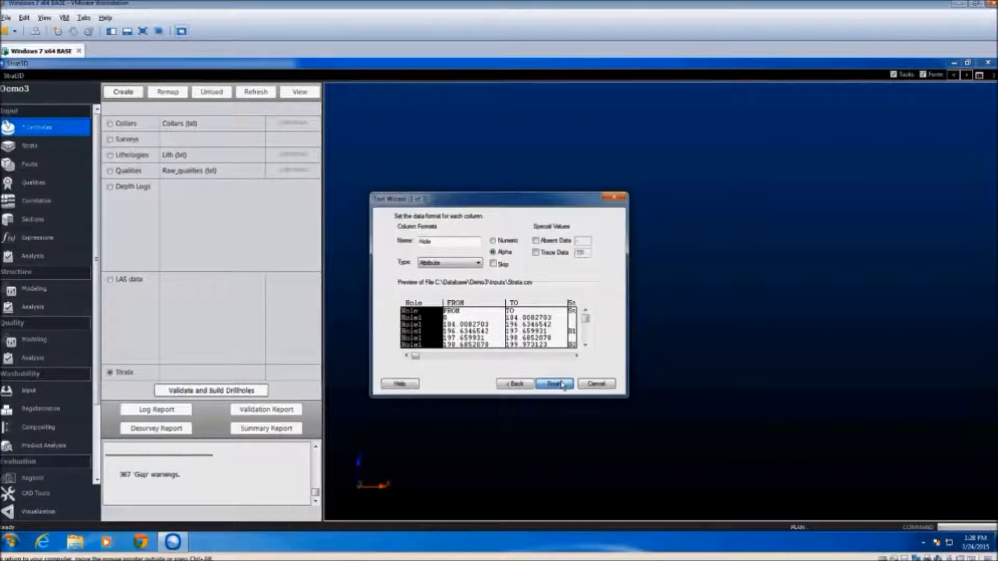
pyautogui.click(477, 409)
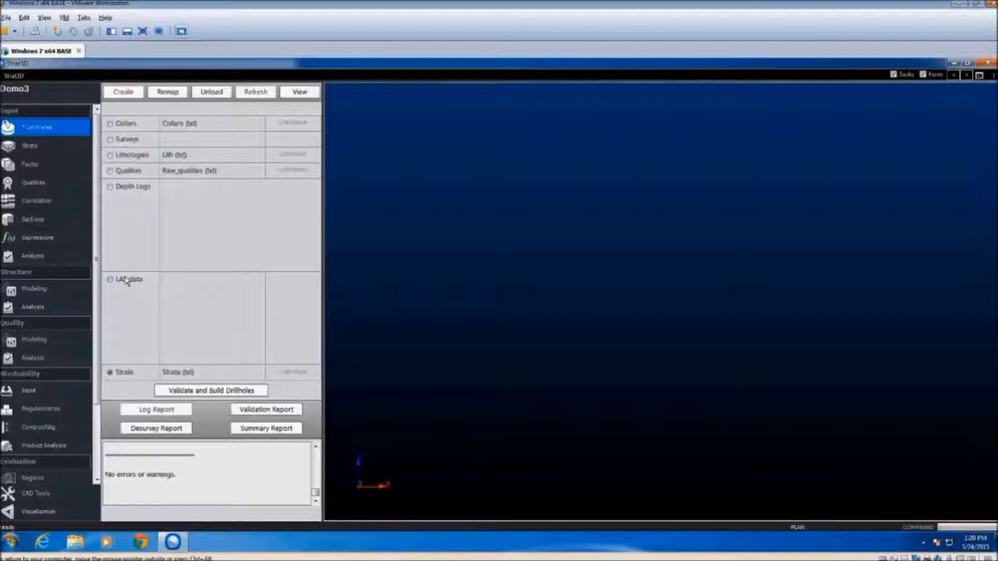
# Load the LAS files from the Database\Demo3\LAS folder as the drillhole LAS data
pyautogui.click(135, 284)
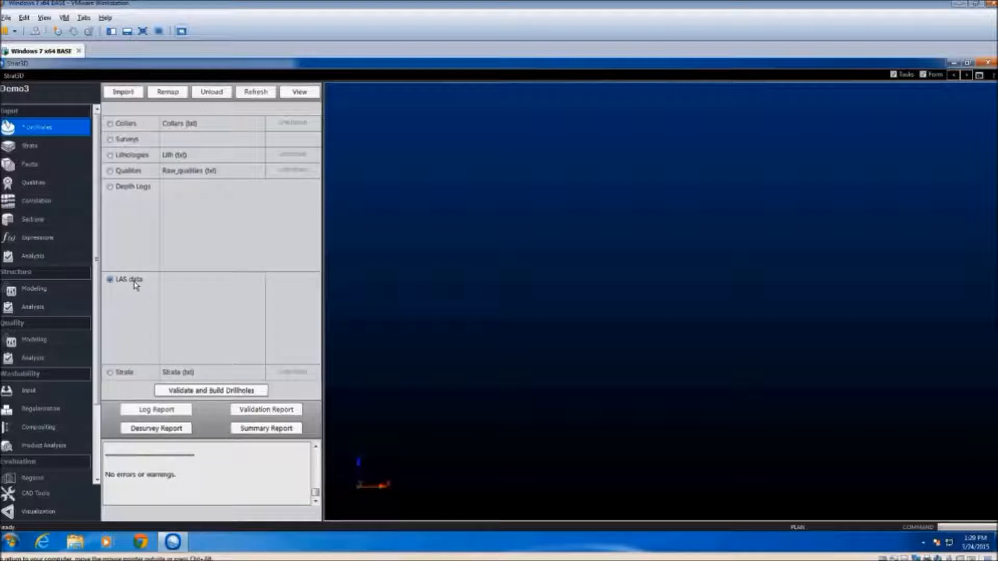
pyautogui.click(131, 96)
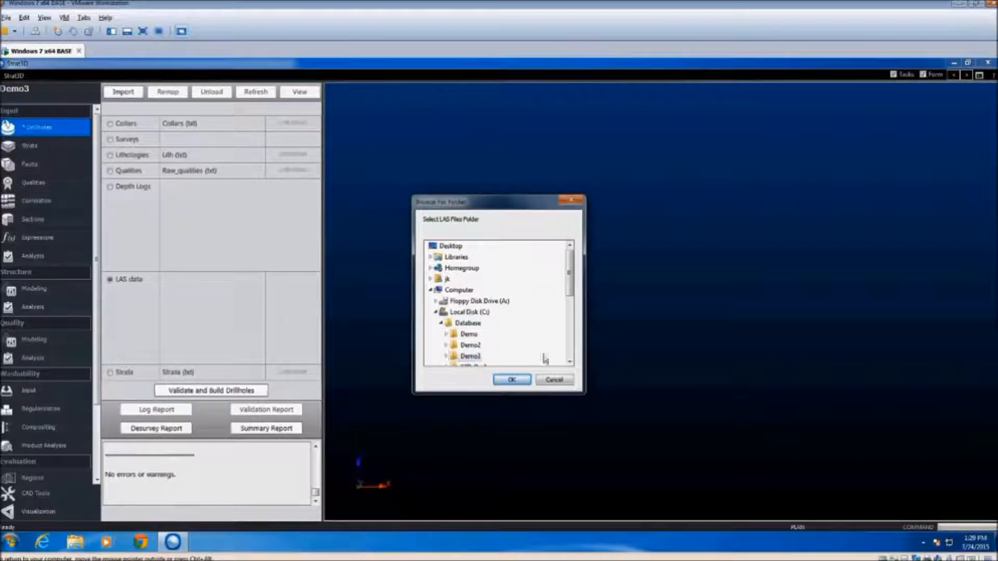
pyautogui.click(571, 361)
pyautogui.click(570, 361)
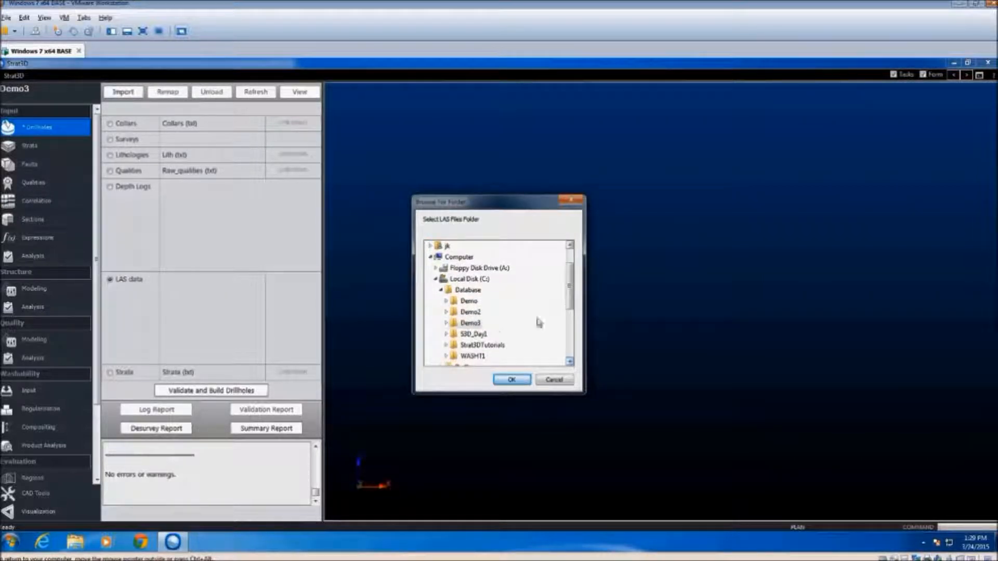
pyautogui.click(492, 334)
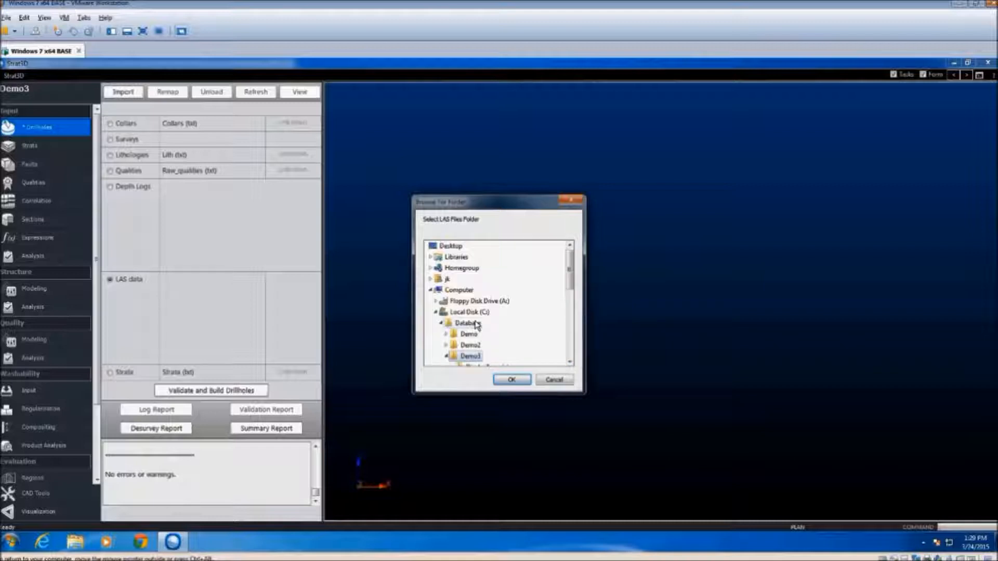
pyautogui.click(569, 362)
pyautogui.click(570, 361)
pyautogui.click(569, 362)
pyautogui.click(570, 361)
pyautogui.click(570, 361)
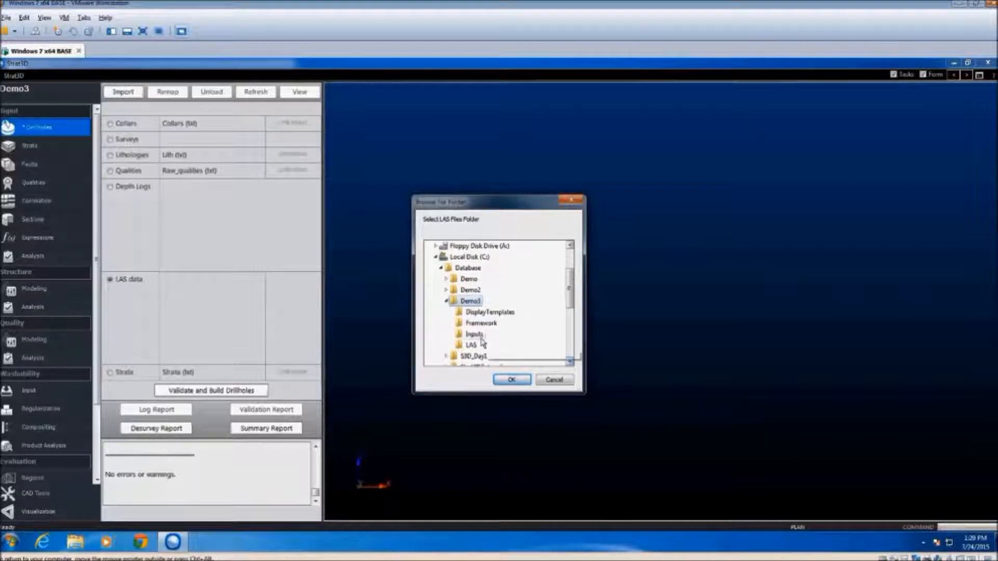
pyautogui.click(471, 345)
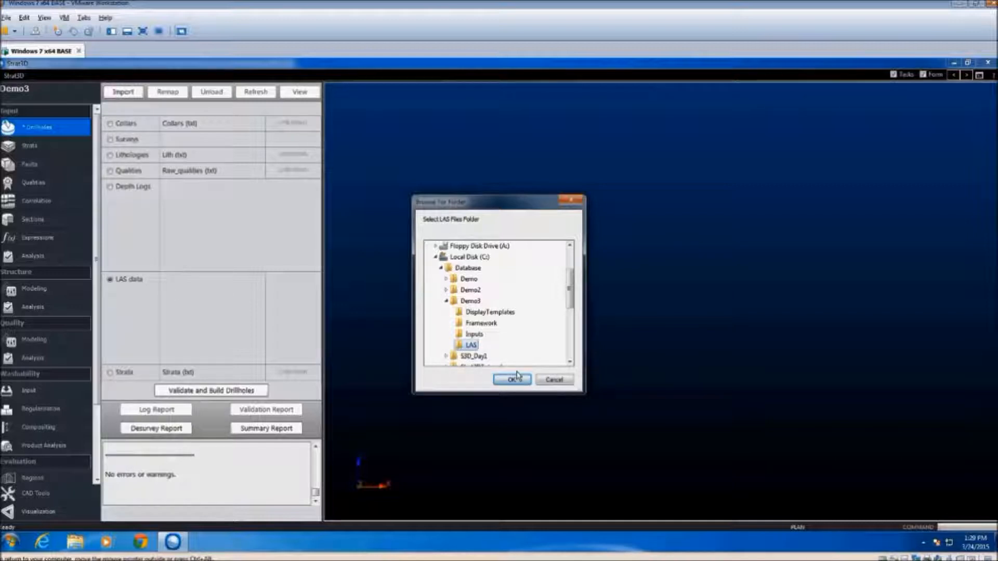
pyautogui.click(516, 382)
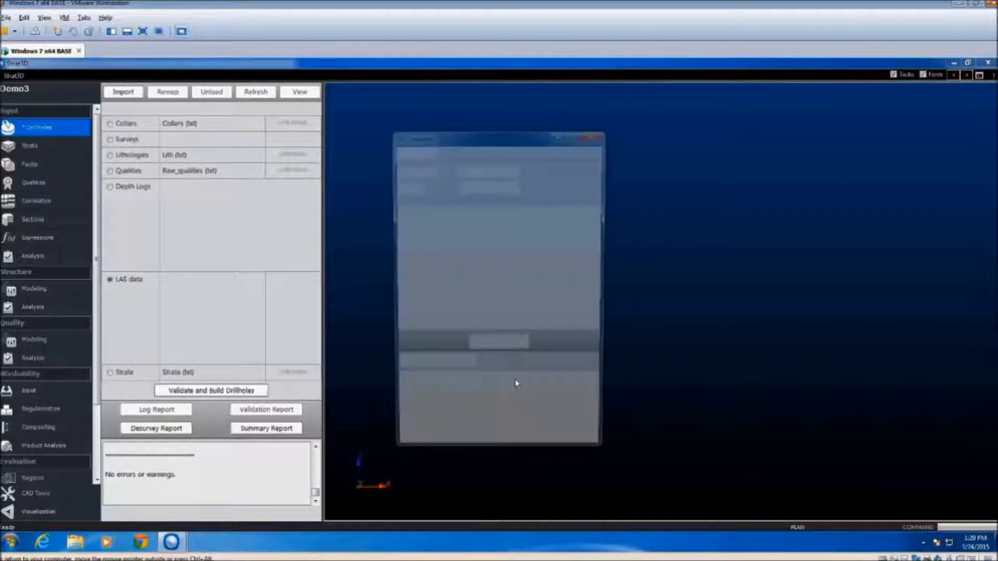
# Convert the LAS files with WELL as drillhole ID, DEPTH as depth and all fields included, and validate and build the drillholes
pyautogui.click(483, 170)
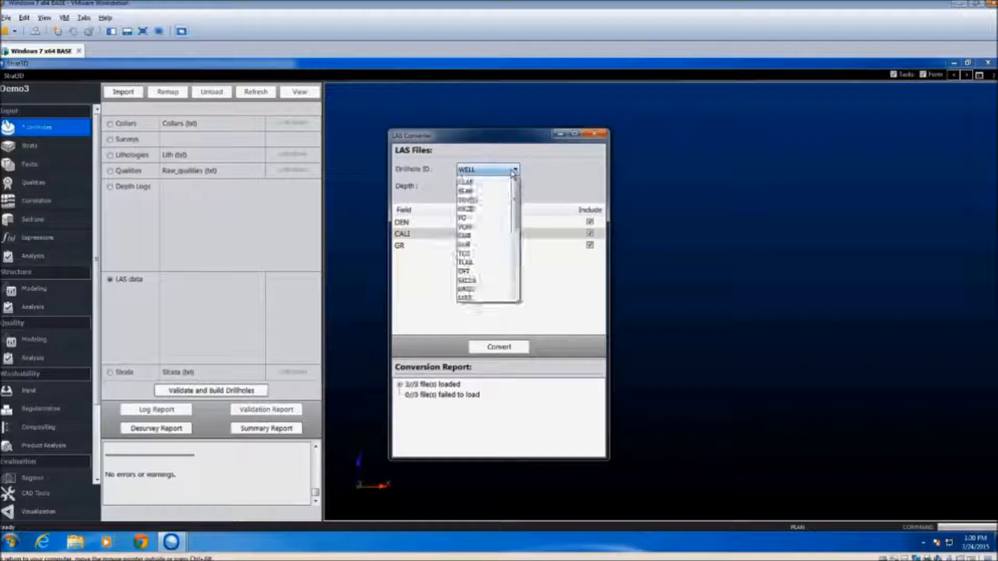
pyautogui.click(483, 171)
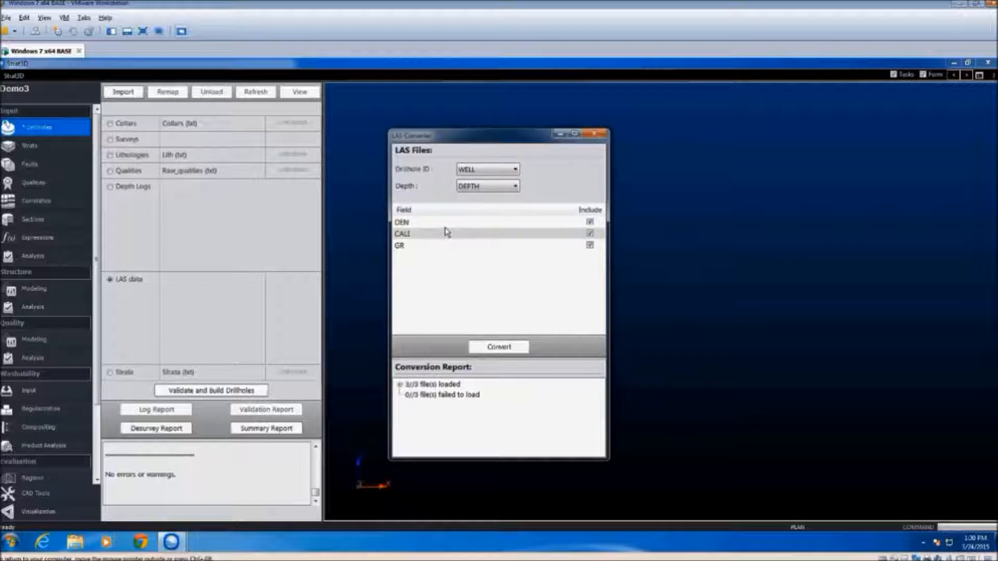
pyautogui.click(513, 350)
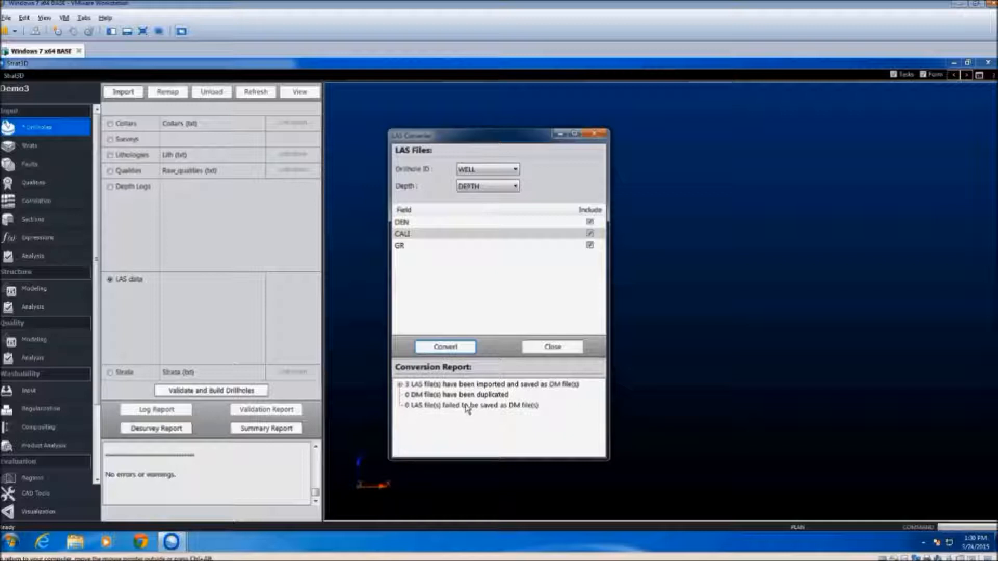
pyautogui.click(552, 348)
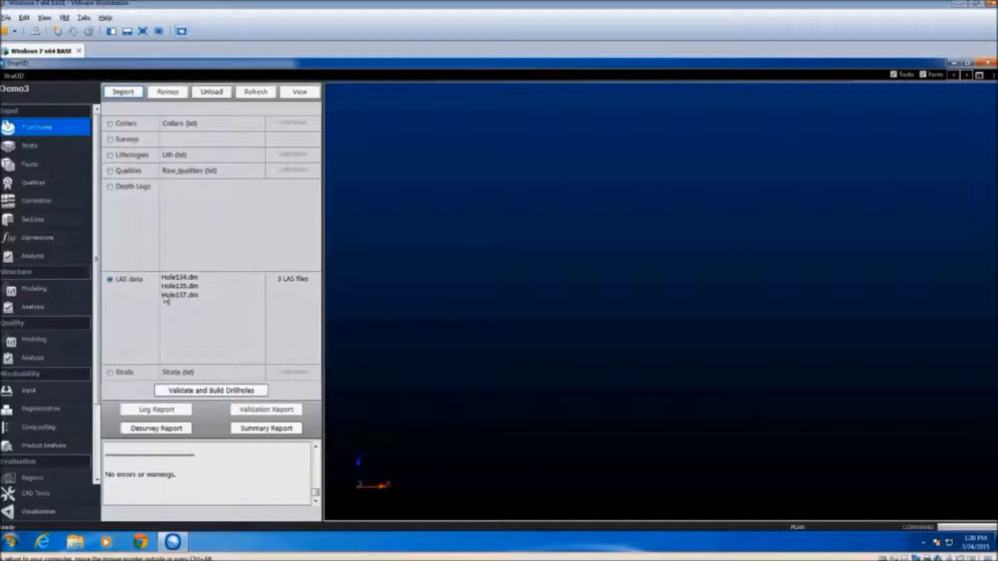
pyautogui.click(213, 391)
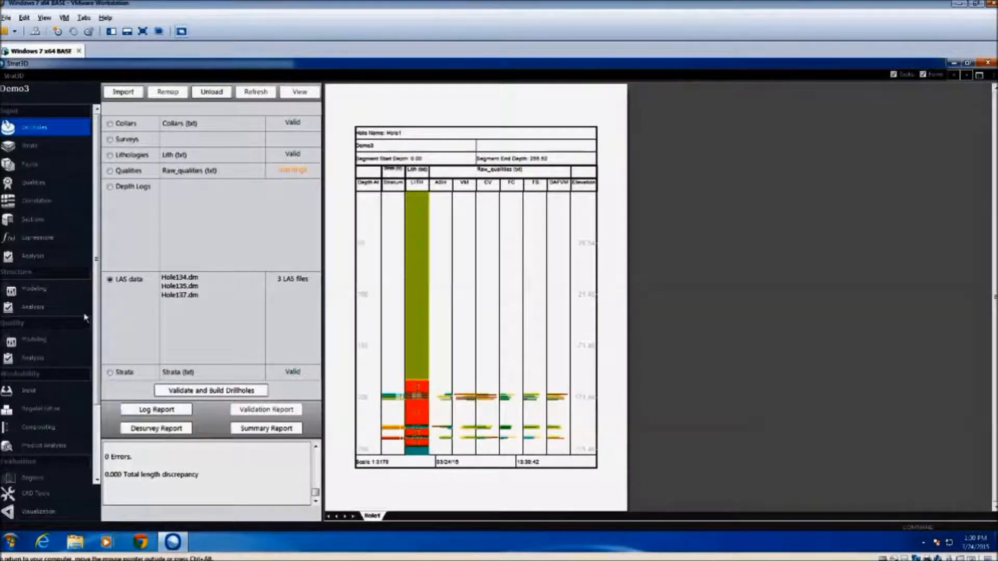
# Populate the ORE sequence of the strata model with the strata from the drillholes
pyautogui.click(39, 150)
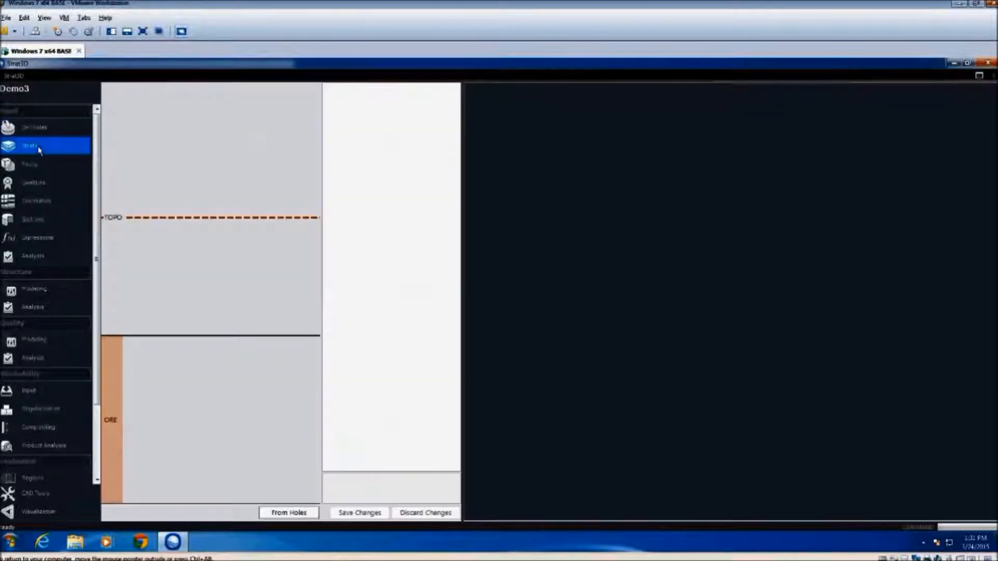
pyautogui.click(115, 439)
pyautogui.click(291, 513)
pyautogui.click(551, 325)
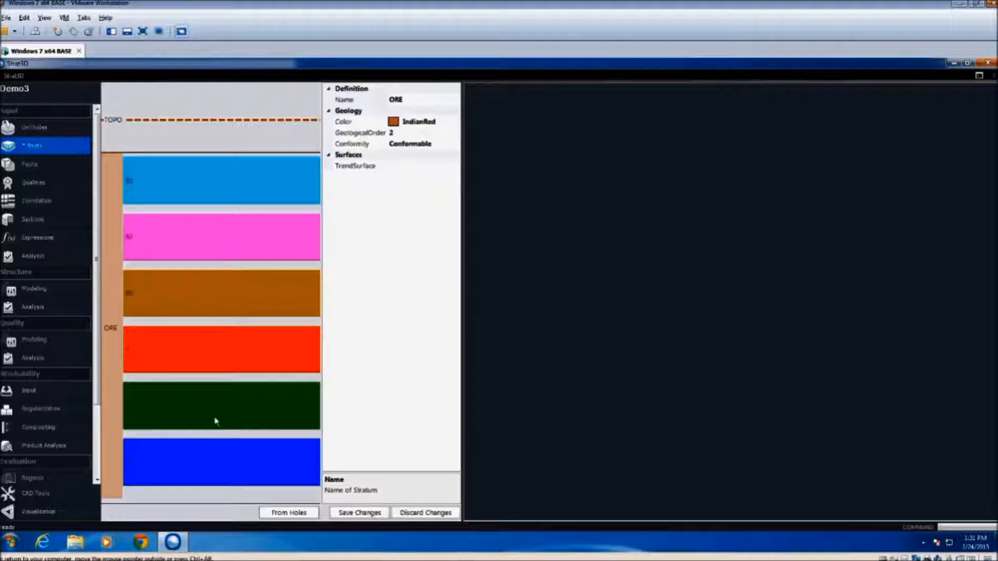
# Delete the red B stratum from the ORE sequence
pyautogui.click(203, 350)
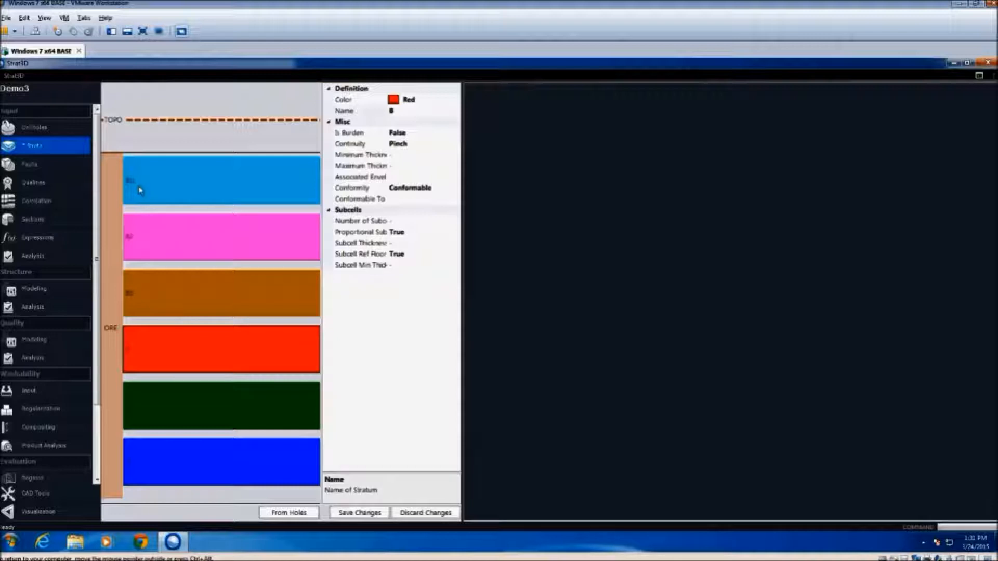
pyautogui.rightClick(190, 346)
pyautogui.click(232, 393)
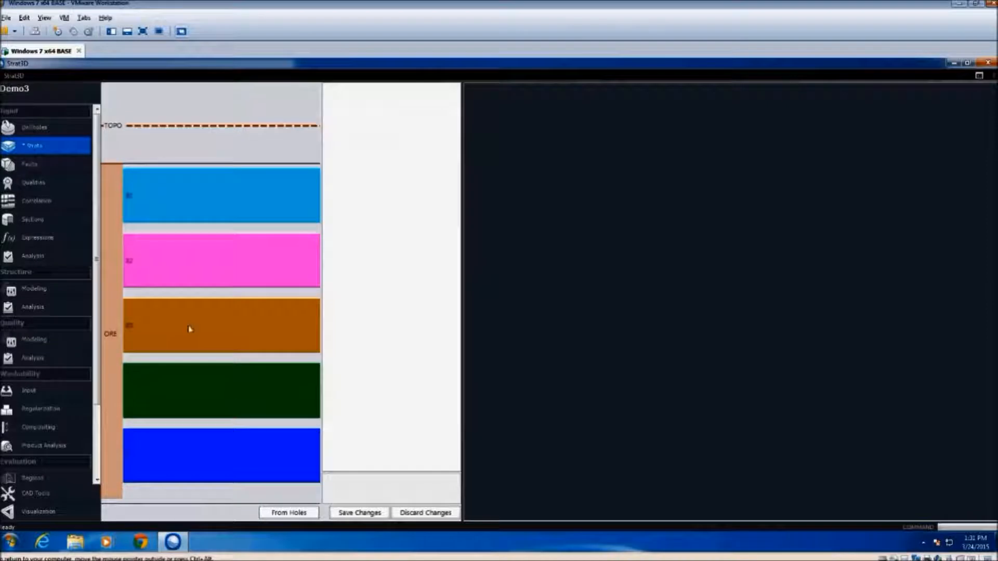
# Create a parent stratum for the three strata B1, B2 and B3
pyautogui.click(152, 208)
pyautogui.keyDown('ctrl'); pyautogui.click(174, 255); pyautogui.keyUp('ctrl')
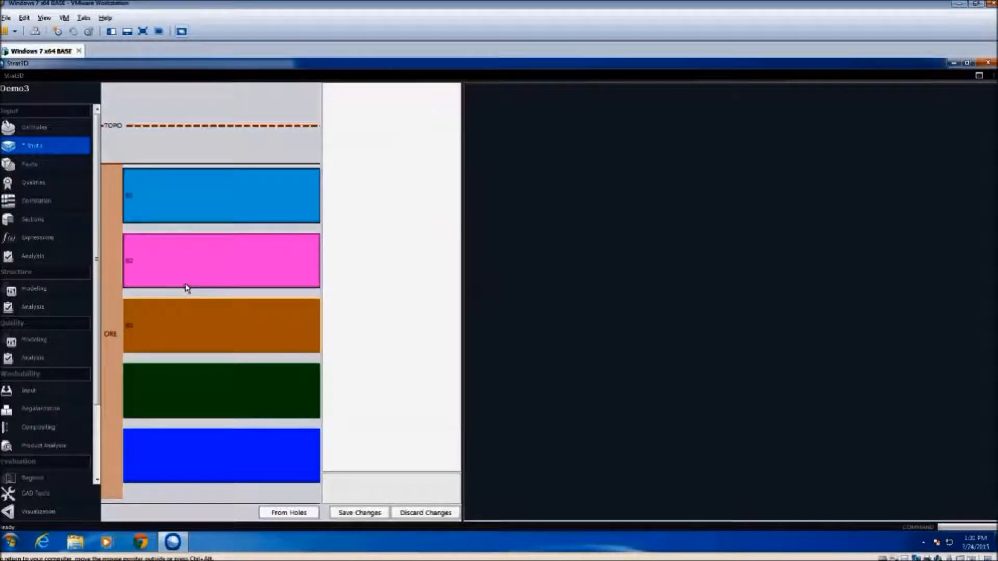
pyautogui.keyDown('ctrl'); pyautogui.click(202, 333); pyautogui.keyUp('ctrl')
pyautogui.rightClick(201, 328)
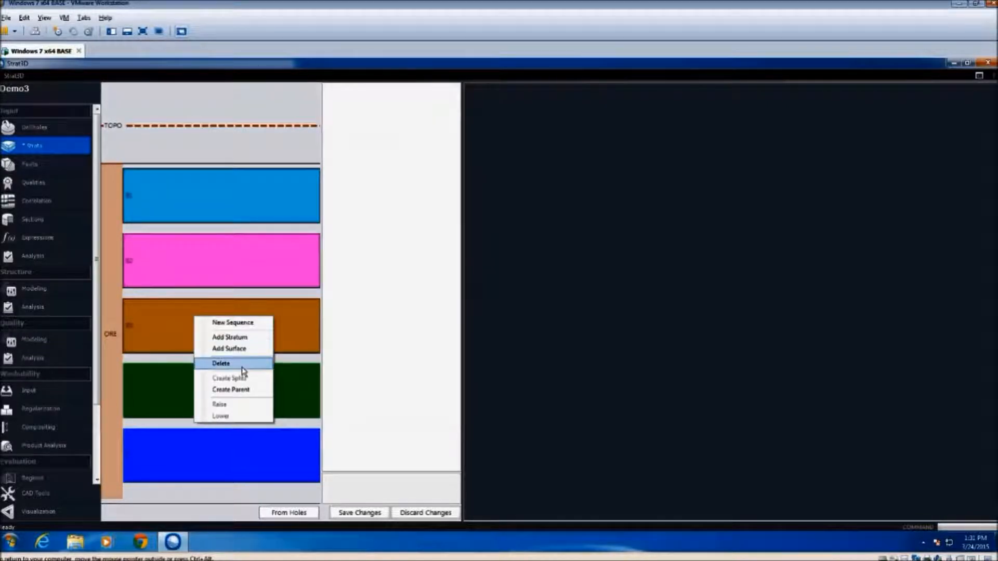
pyautogui.click(241, 391)
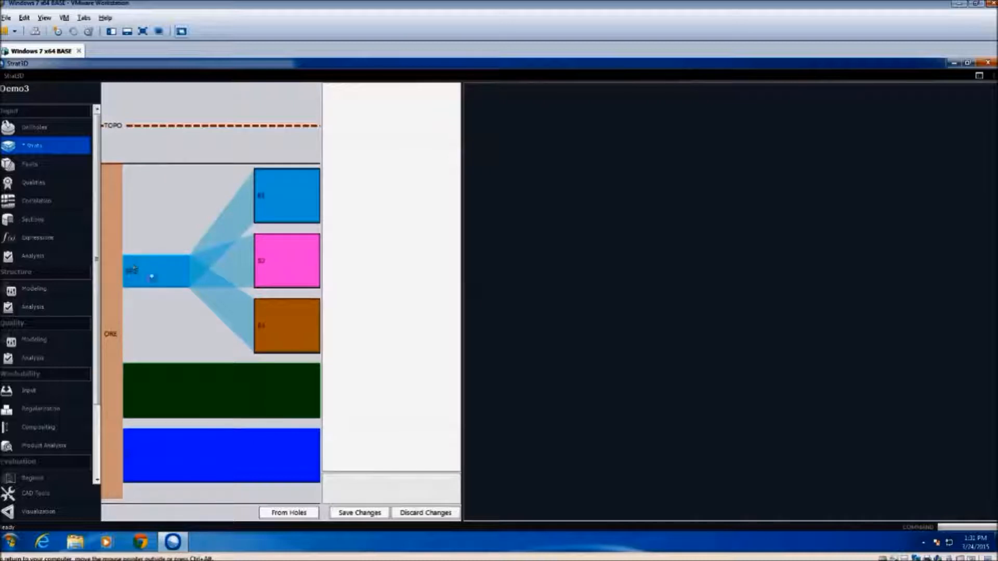
# Name the new parent stratum B, set its color to Crimson, and save the strata changes
pyautogui.click(151, 276)
pyautogui.moveTo(428, 113); pyautogui.dragTo(230, 123)
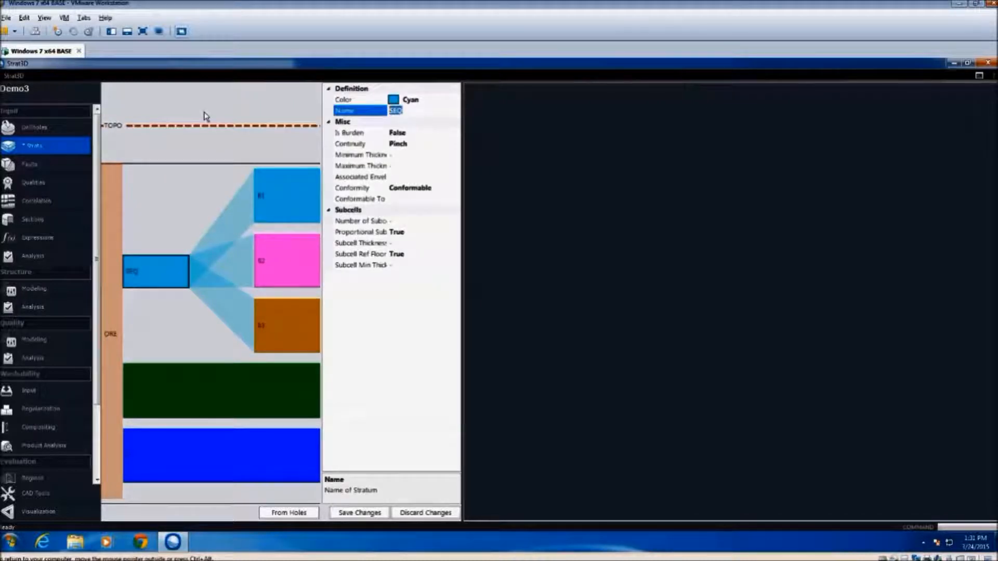
pyautogui.write('B')
pyautogui.click(439, 101)
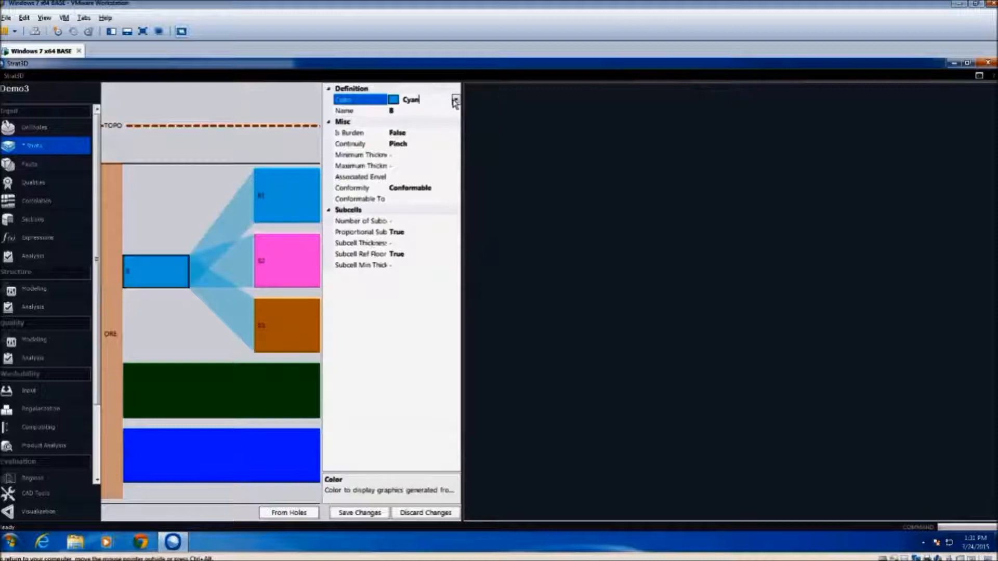
pyautogui.click(456, 101)
pyautogui.scroll(-5, 441, 192)
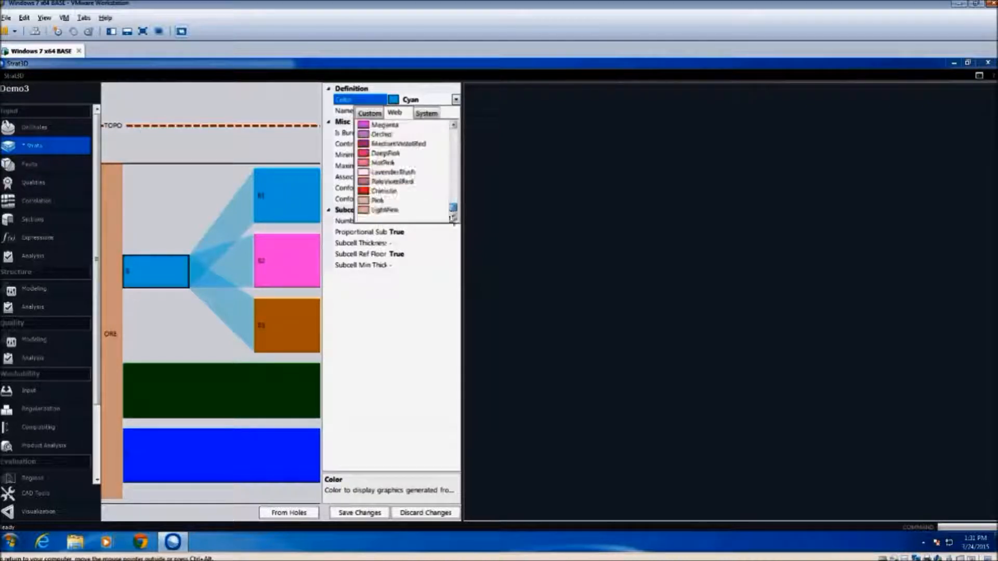
pyautogui.click(389, 192)
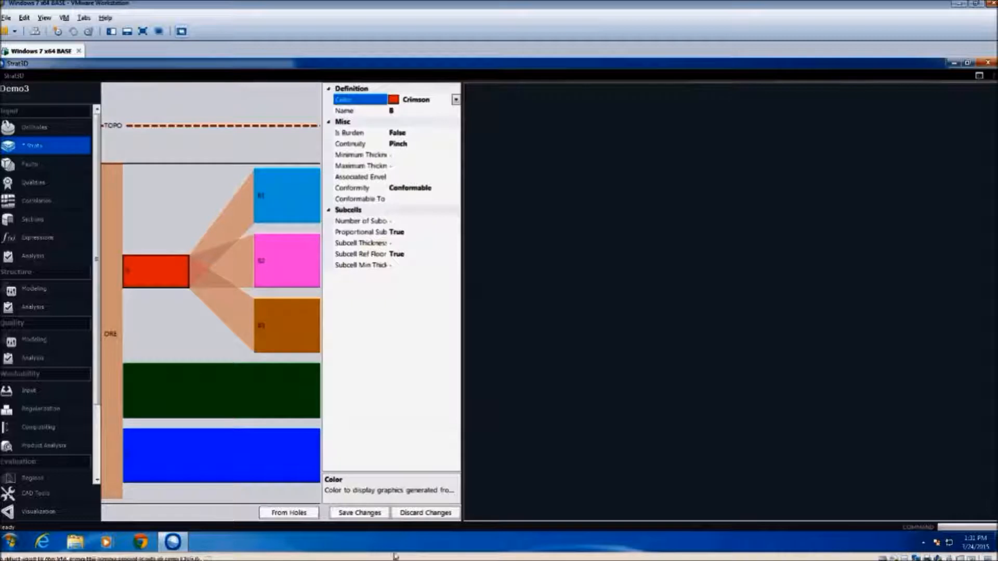
pyautogui.click(364, 514)
# Assign the topotr file from the Inputs folder as the surface file of TOPO and save the strata changes
pyautogui.click(294, 127)
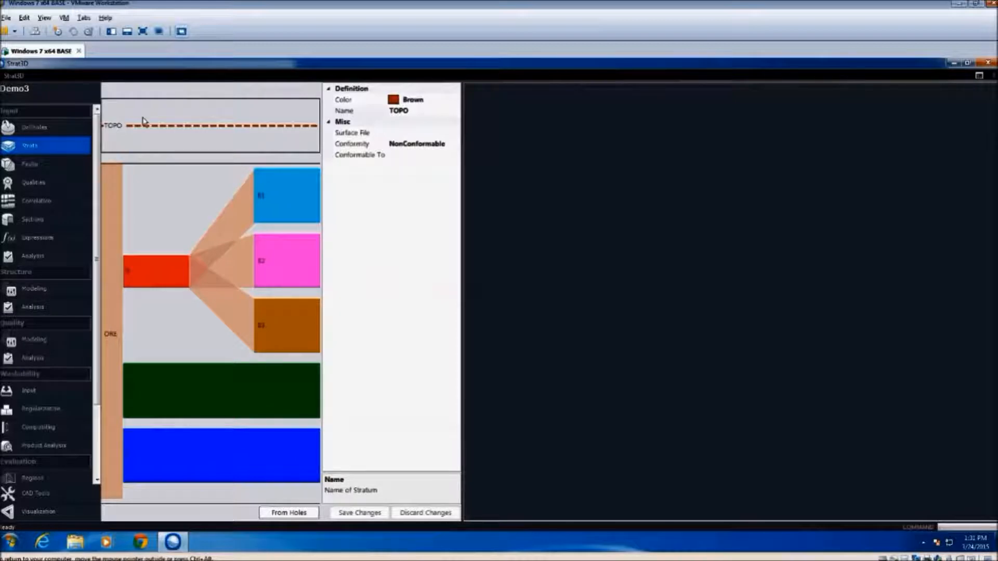
pyautogui.click(458, 135)
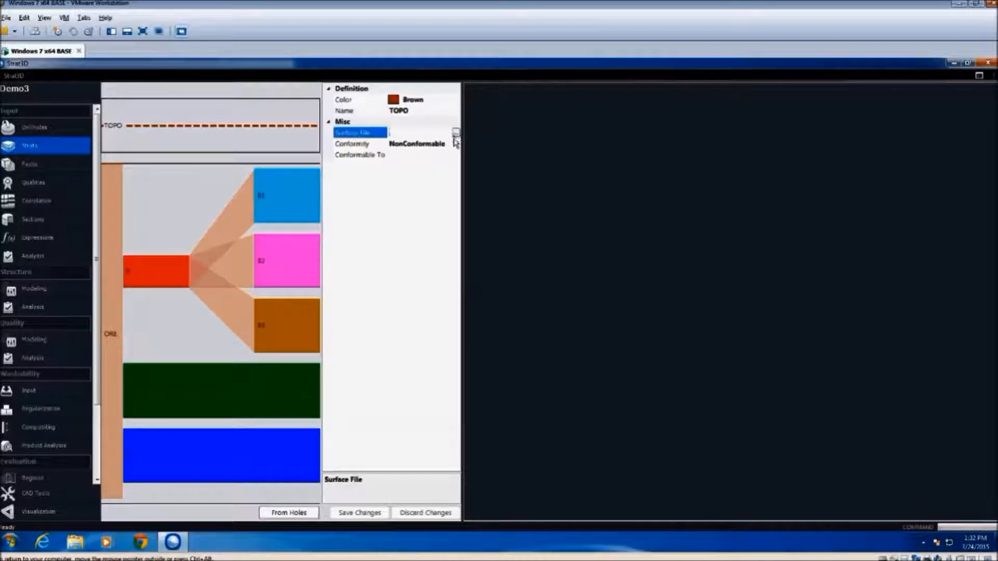
pyautogui.click(455, 135)
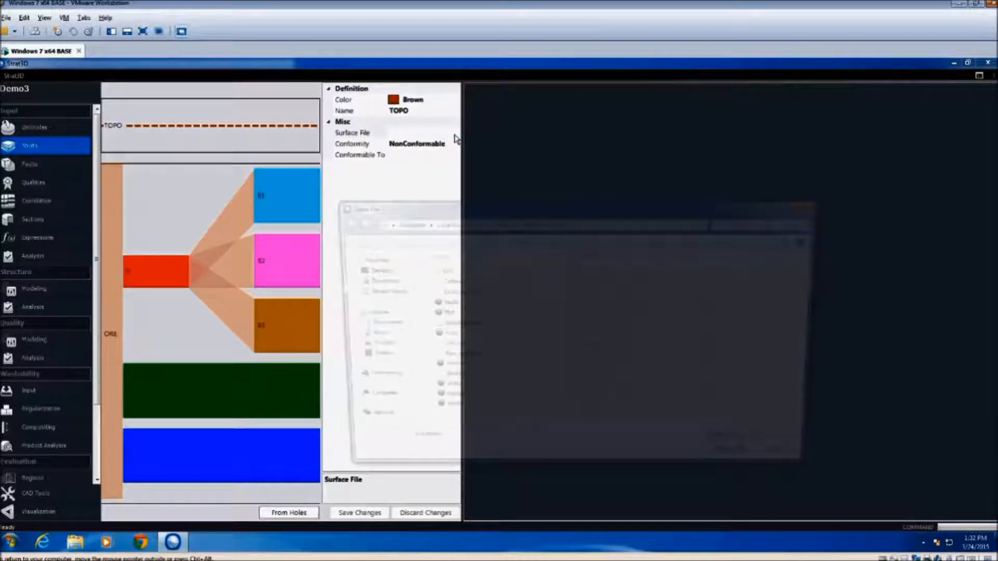
pyautogui.click(450, 414)
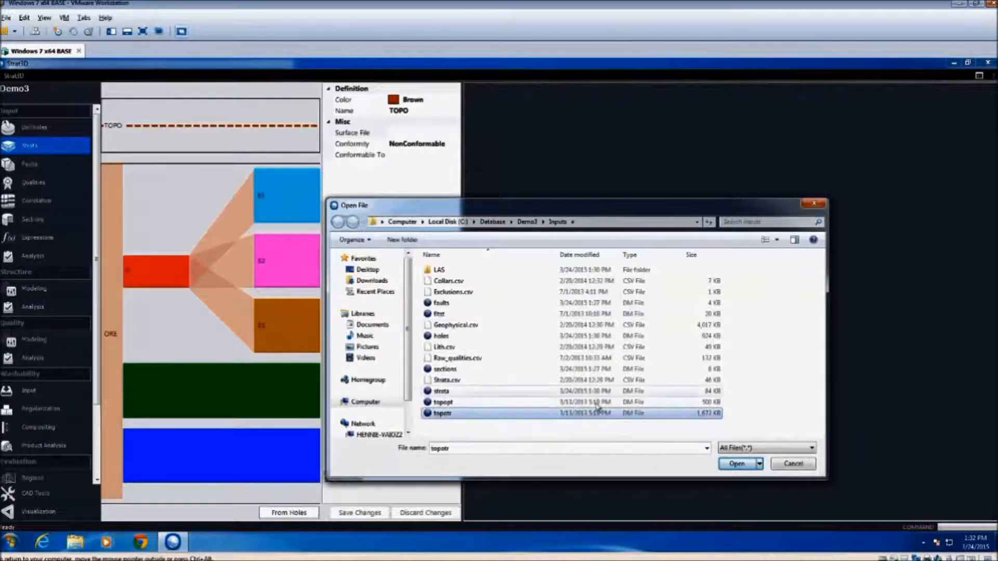
pyautogui.click(737, 466)
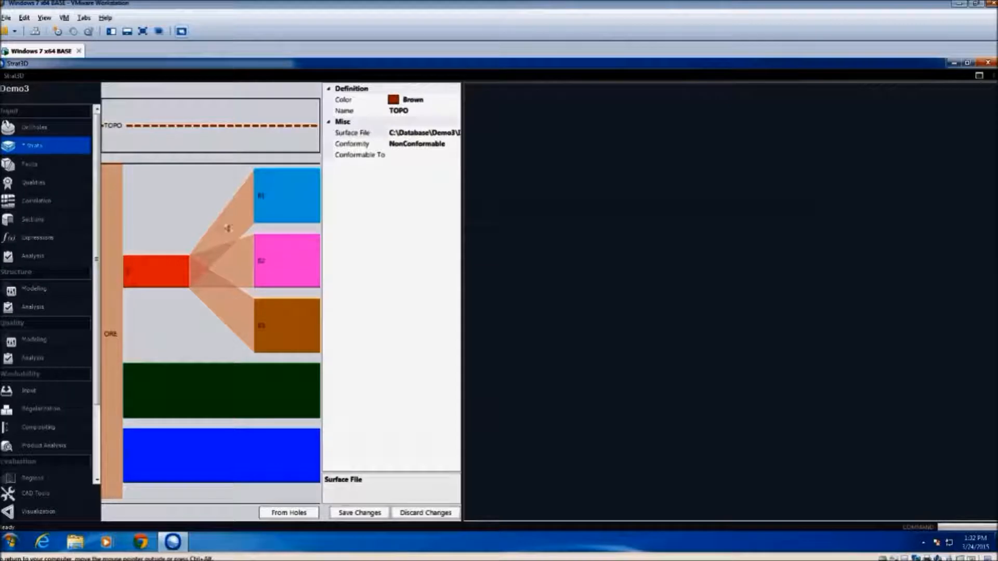
pyautogui.moveTo(172, 542)
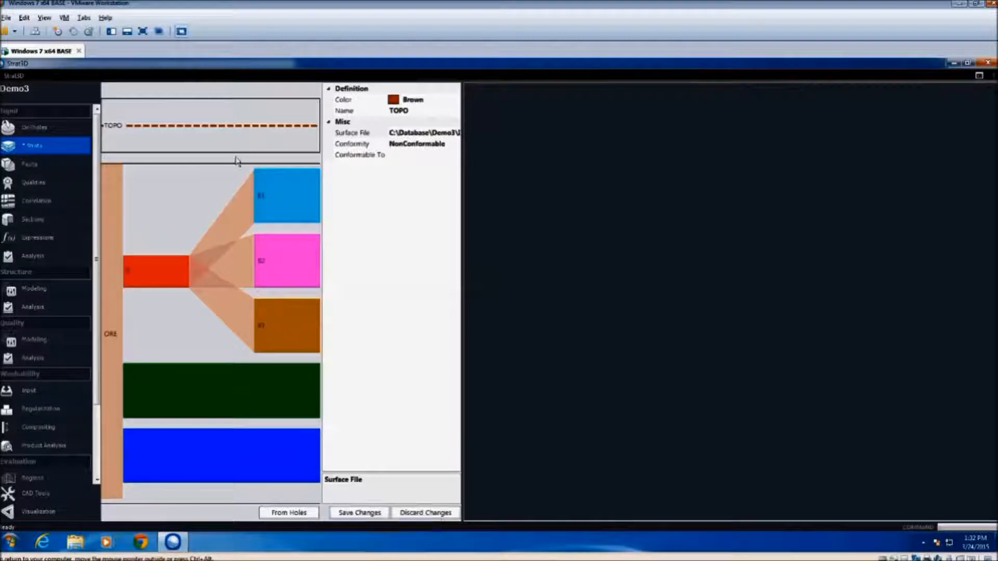
pyautogui.click(360, 516)
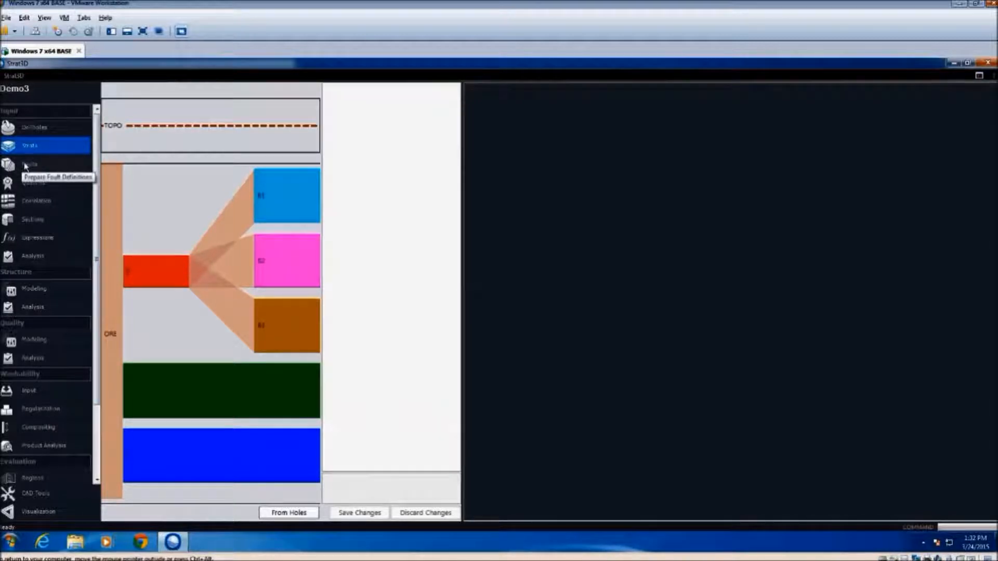
# Start importing fault traces with the Datamine driver and the Strings data type
pyautogui.click(52, 168)
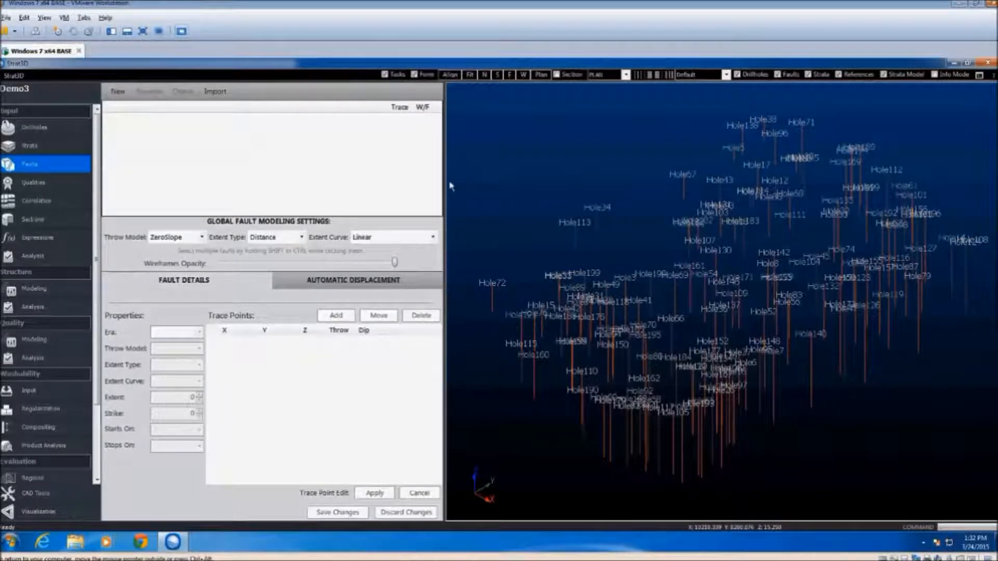
pyautogui.click(217, 93)
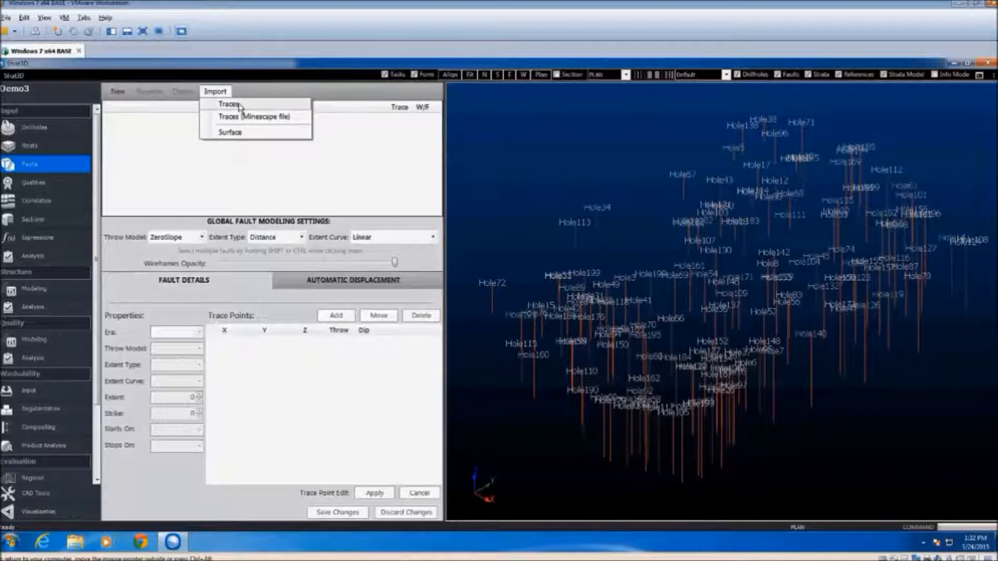
pyautogui.click(229, 104)
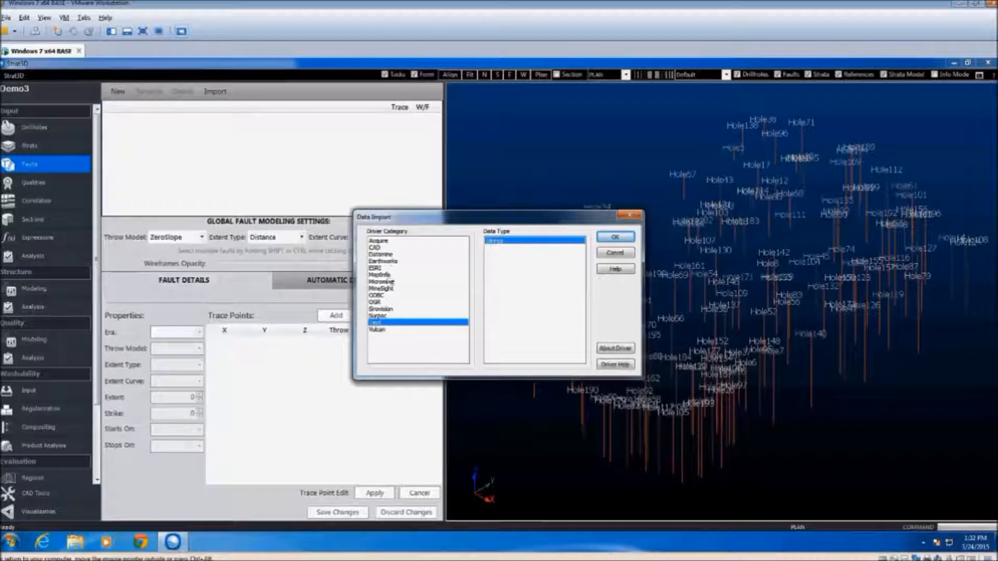
pyautogui.click(375, 247)
pyautogui.click(391, 254)
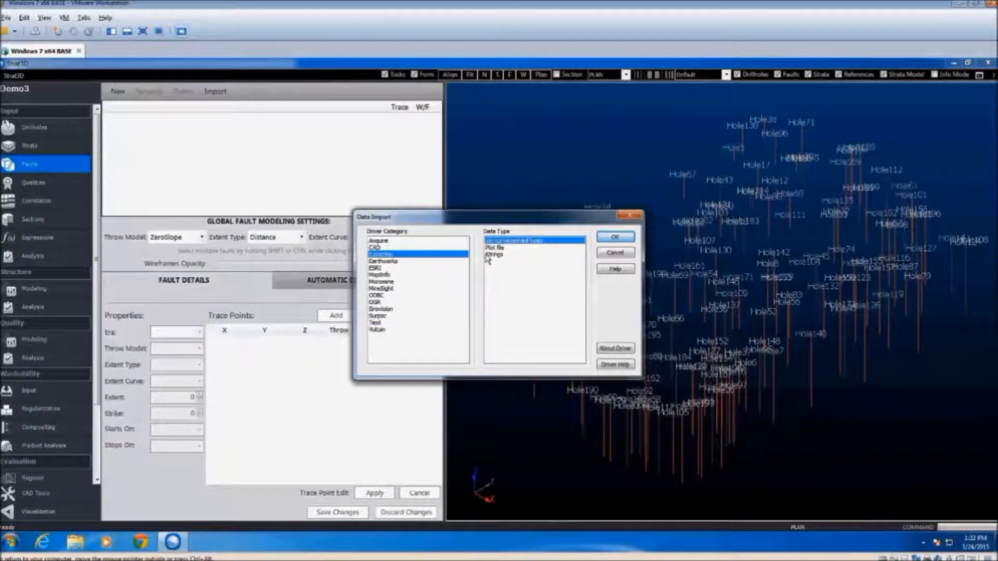
pyautogui.click(504, 255)
pyautogui.click(615, 238)
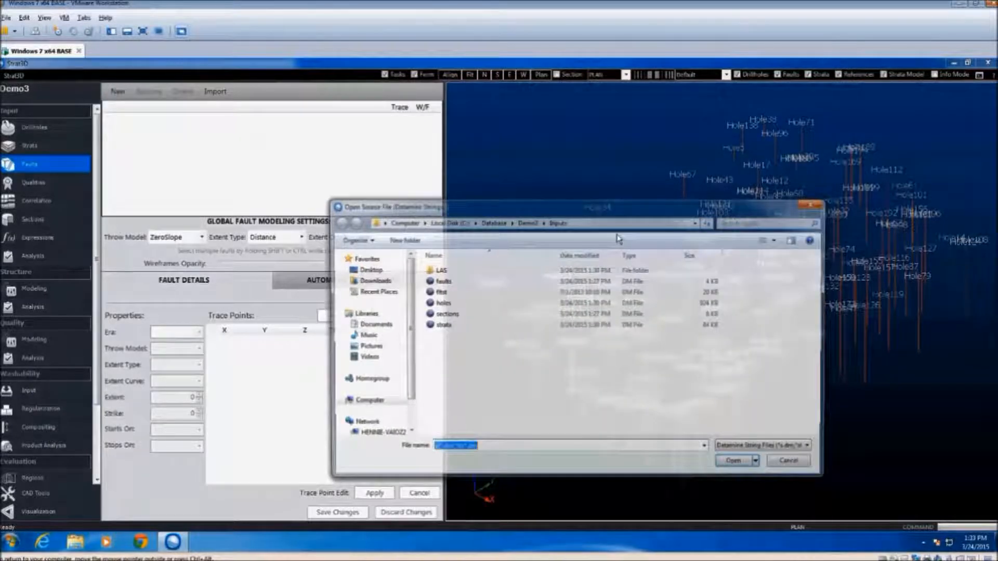
# Load the fault traces from the fltst file and accept the proposed fault field assignments
pyautogui.click(439, 292)
pyautogui.click(735, 468)
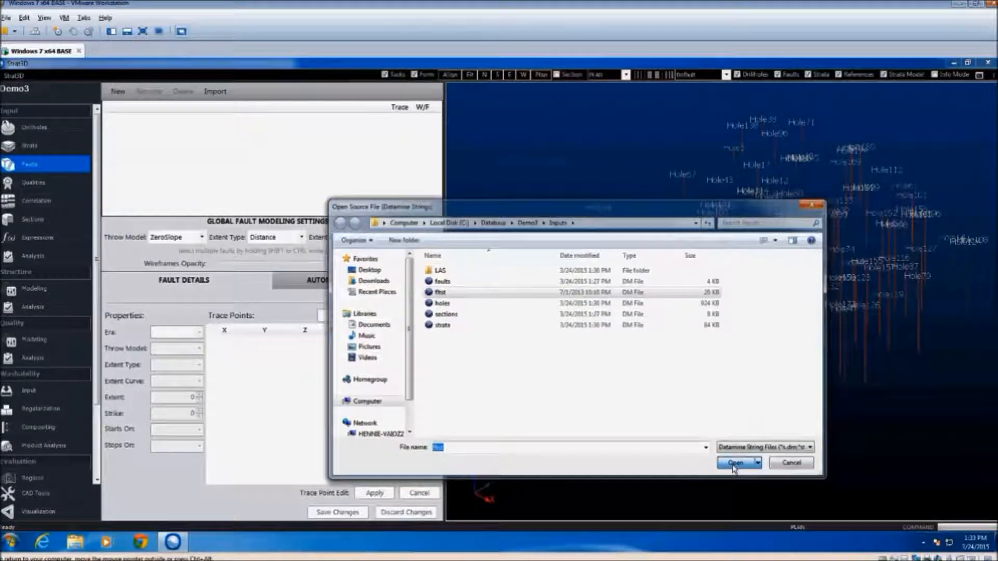
pyautogui.click(515, 421)
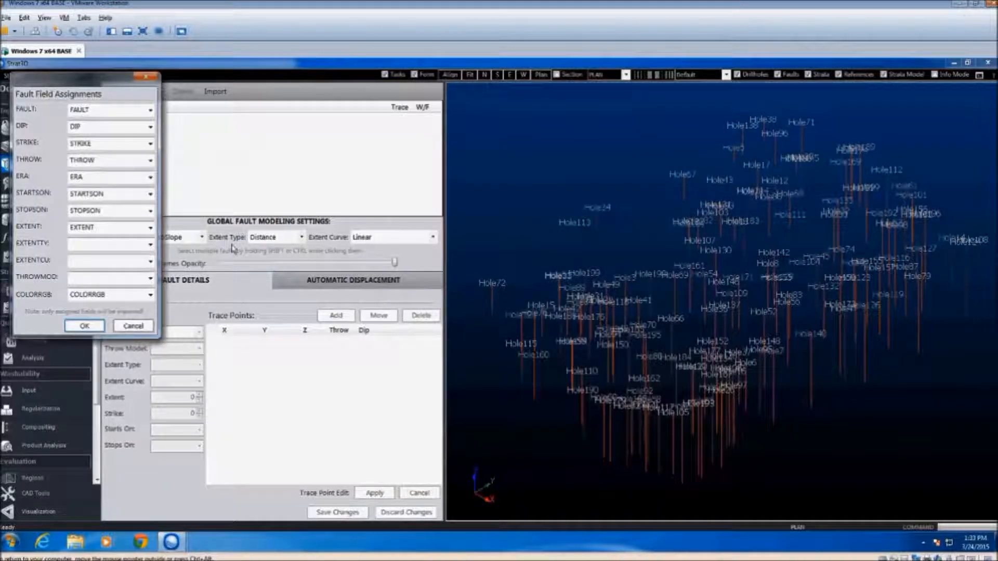
pyautogui.click(85, 326)
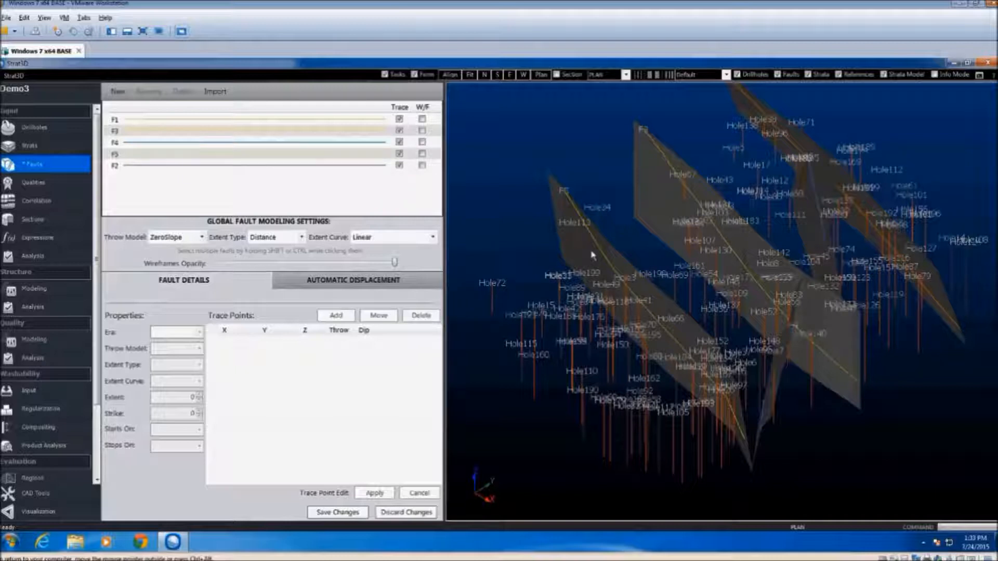
# Highlight faults F1 through F2 together and examine their wireframes from different directions
pyautogui.moveTo(879, 348); pyautogui.dragTo(539, 277, button='middle')
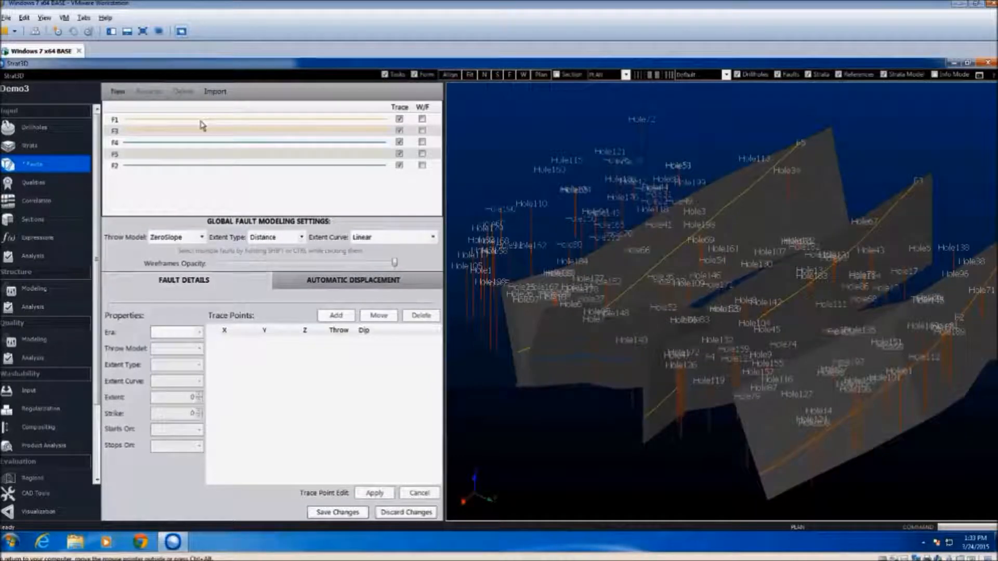
pyautogui.click(201, 120)
pyautogui.keyDown('shift'); pyautogui.click(227, 166); pyautogui.keyUp('shift')
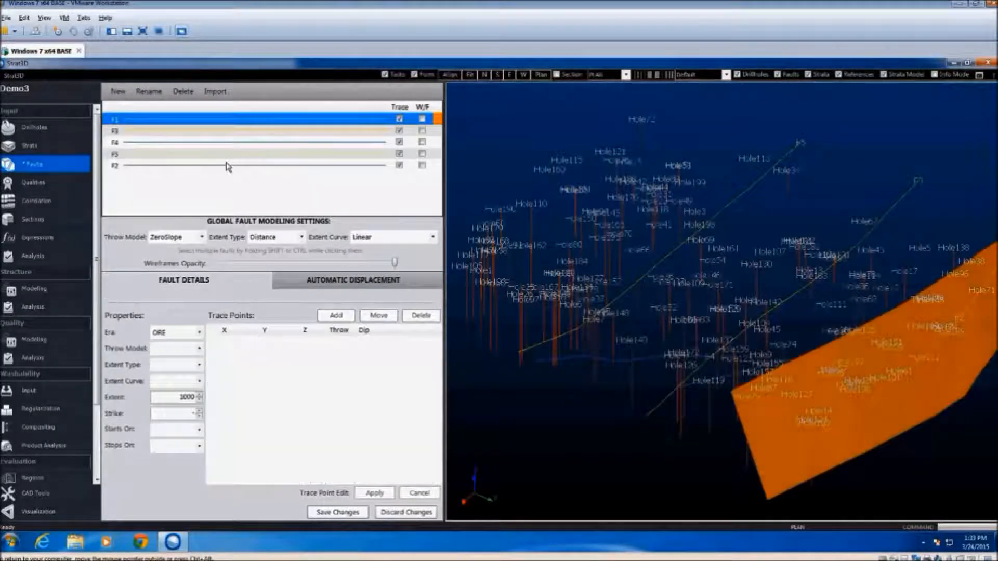
pyautogui.moveTo(736, 343); pyautogui.dragTo(650, 389, button='middle')
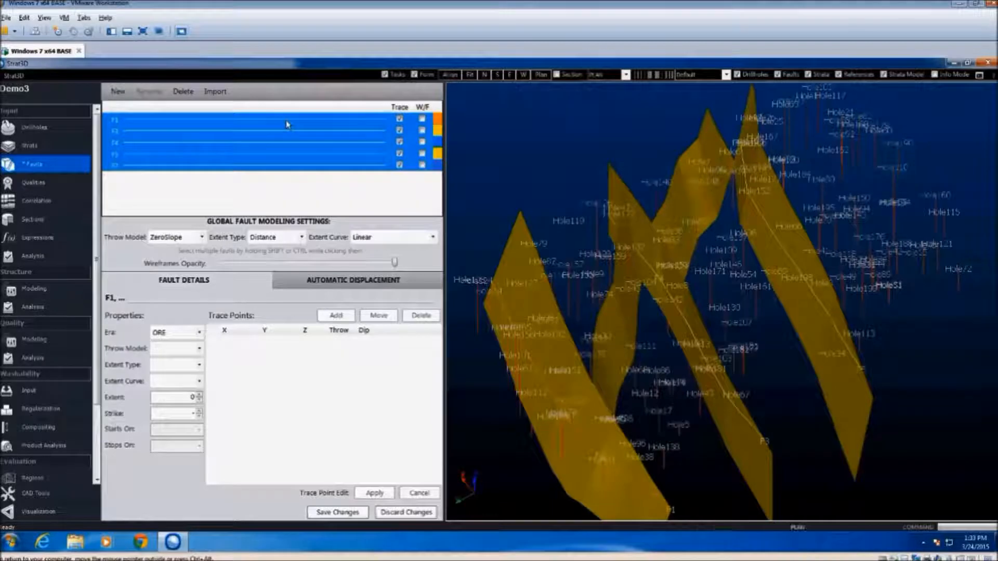
# Review the properties and trace points of faults F1, F3 and F4, and save the fault changes
pyautogui.click(289, 124)
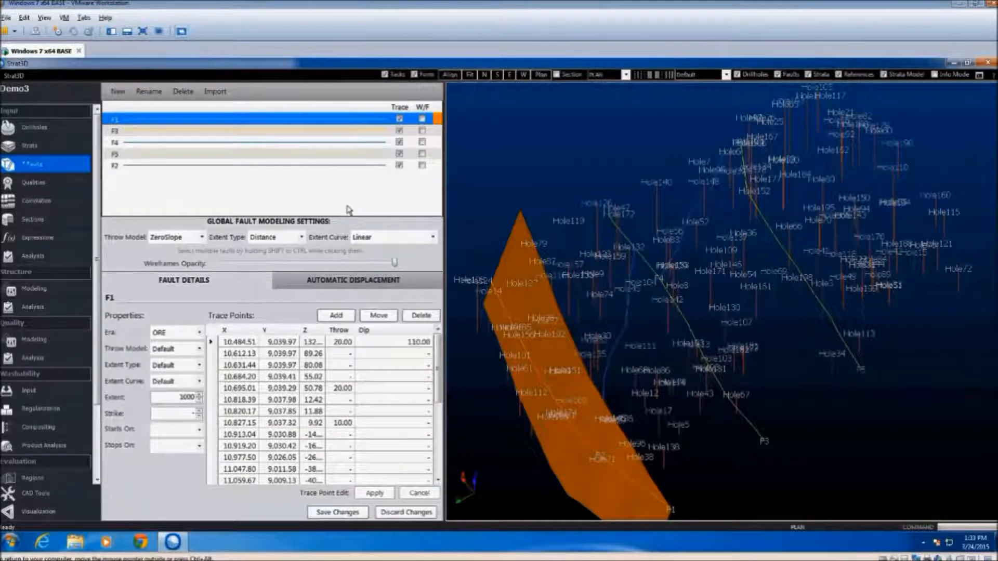
pyautogui.click(293, 133)
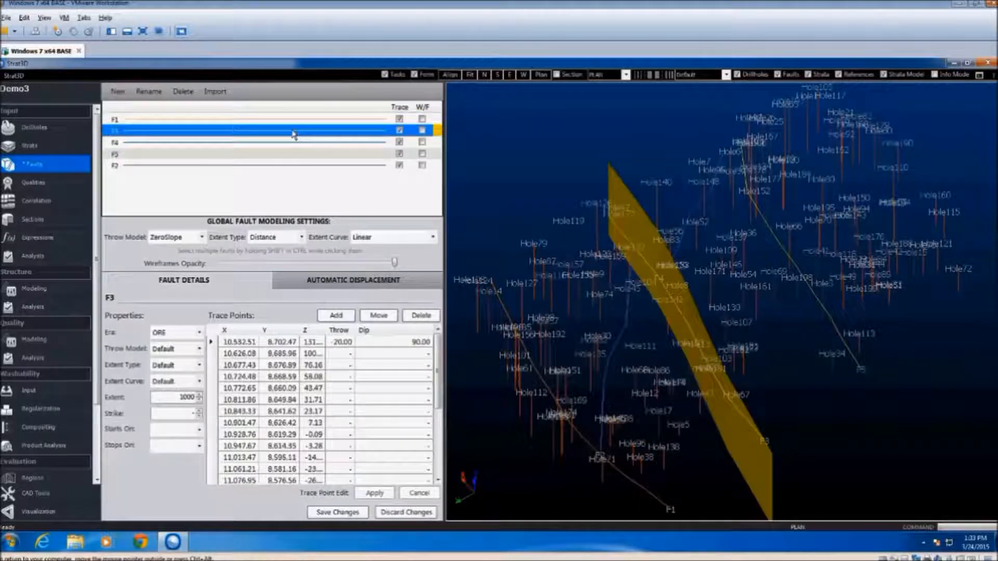
pyautogui.click(264, 145)
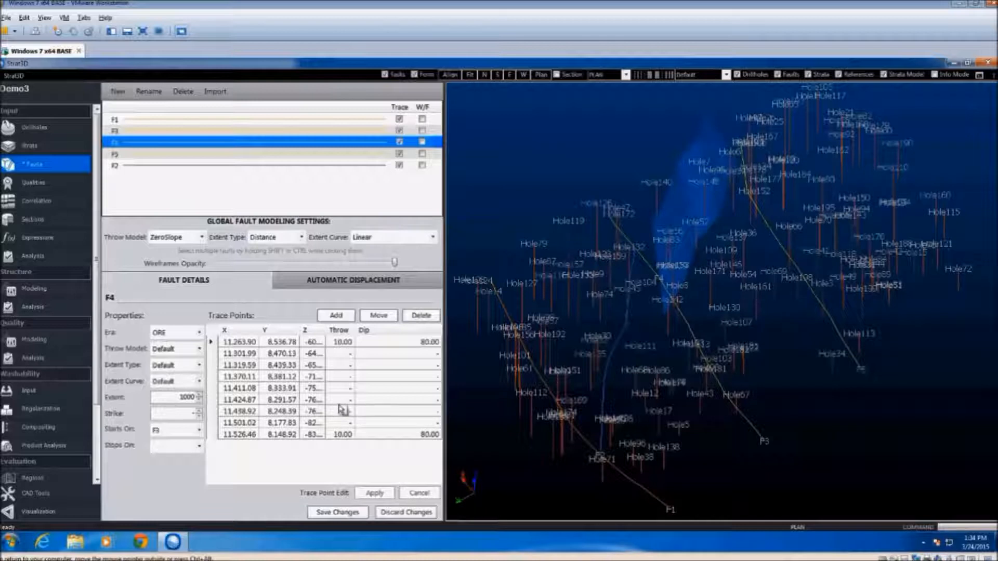
pyautogui.click(214, 378)
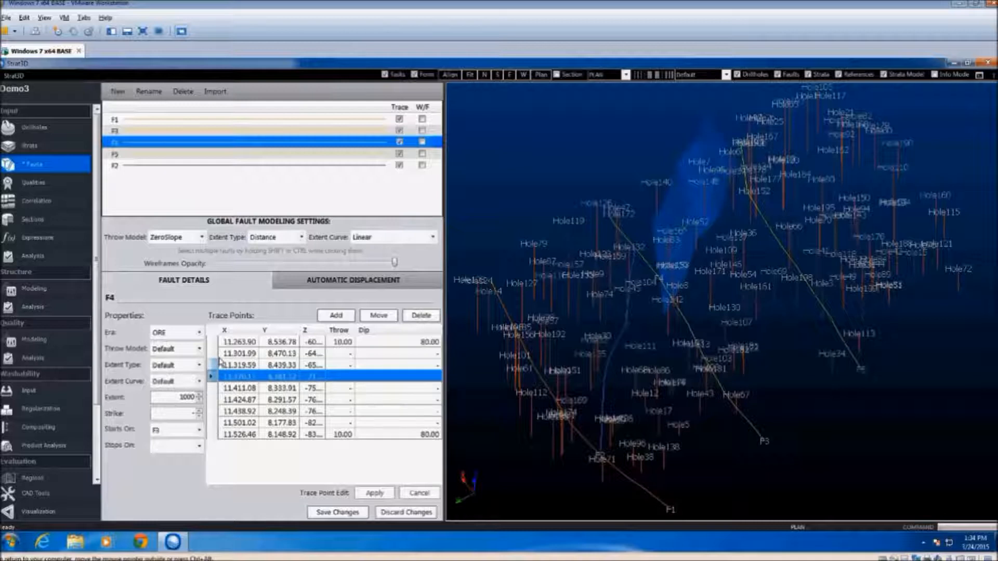
pyautogui.click(214, 354)
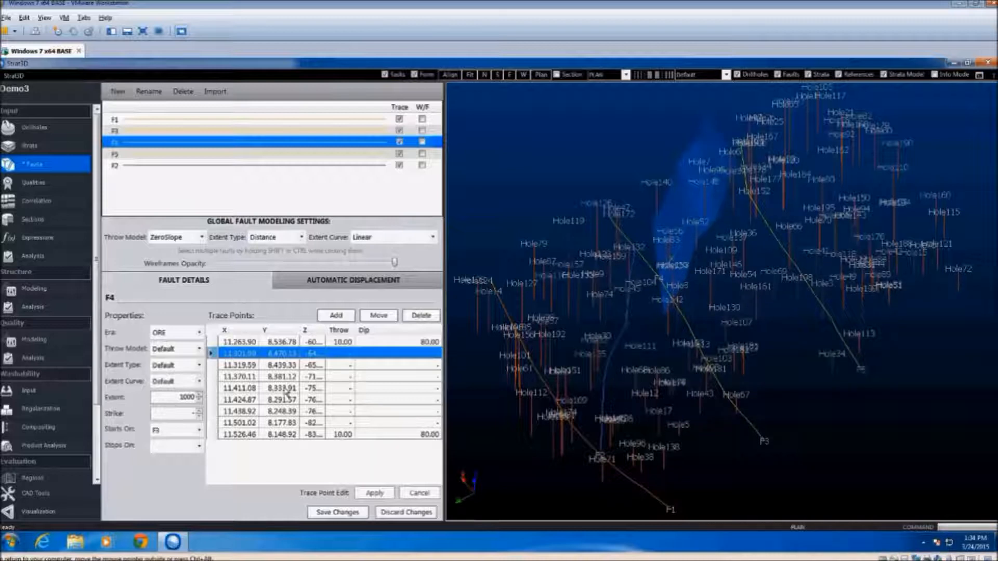
pyautogui.click(349, 513)
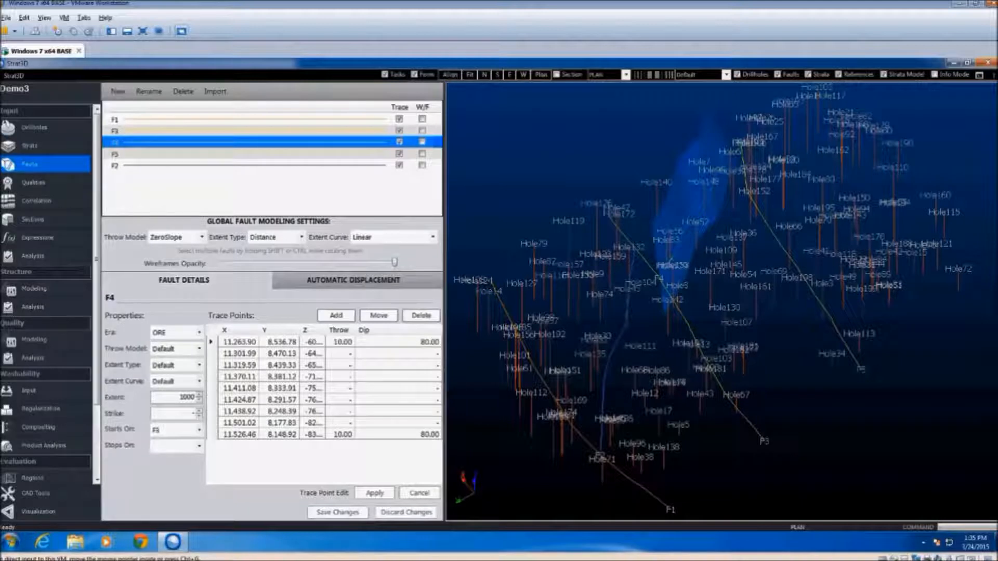
# Load the drillhole list List1 for correlation and show its holes in the Depth Correction and Correlation view
pyautogui.click(58, 204)
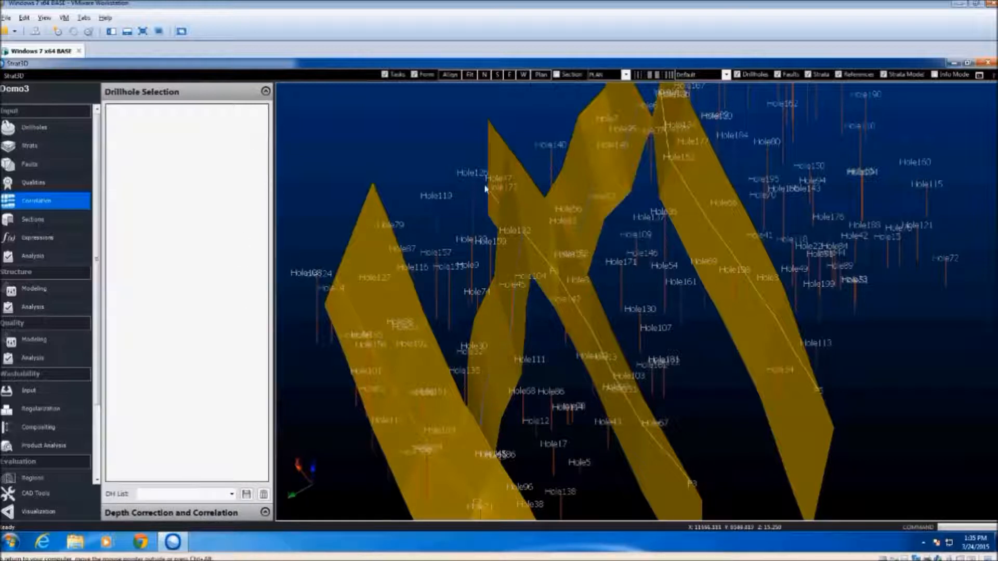
pyautogui.click(234, 496)
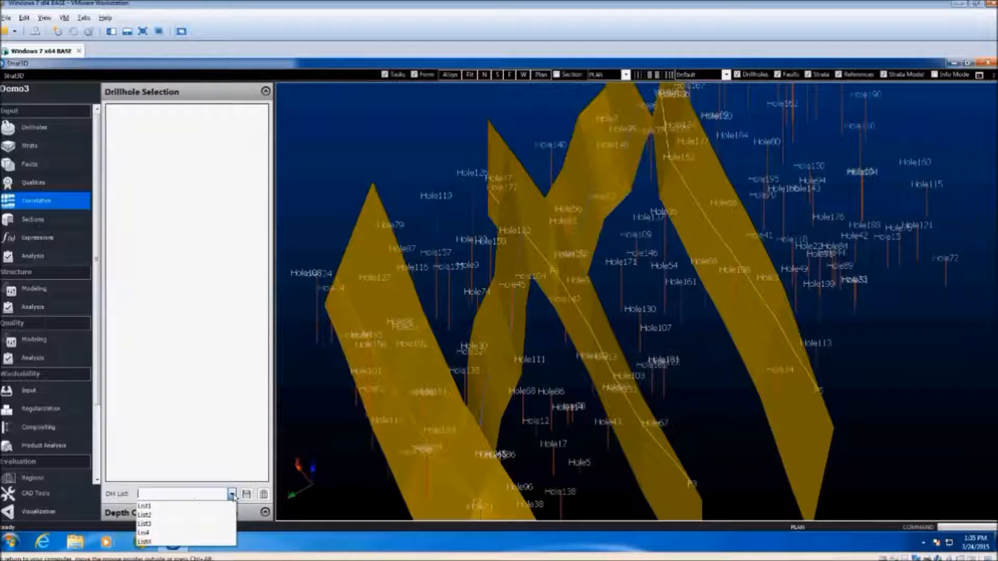
pyautogui.click(169, 507)
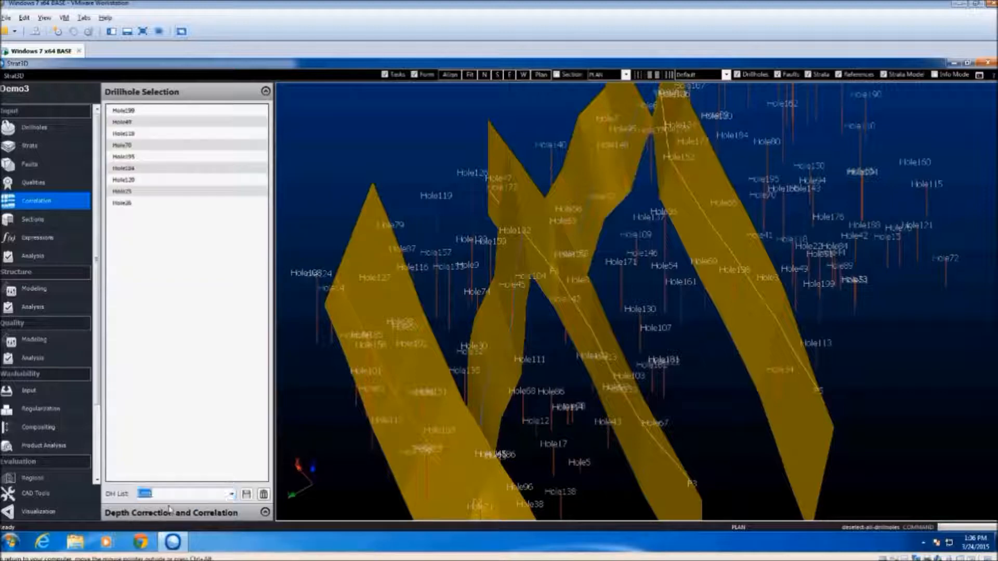
pyautogui.click(265, 514)
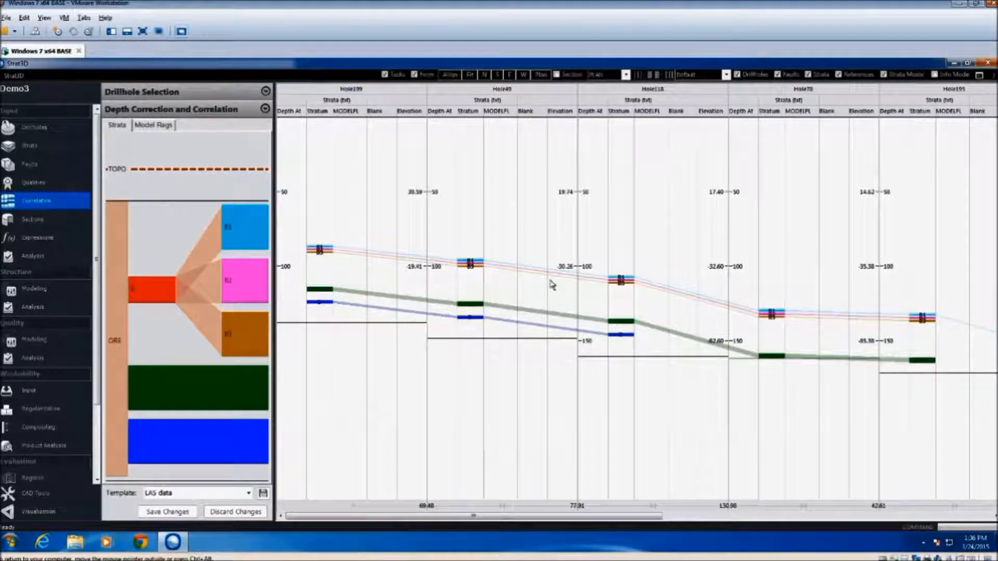
# Apply the Seams only template to the correlation view and examine the seam connections between the drillholes
pyautogui.click(250, 494)
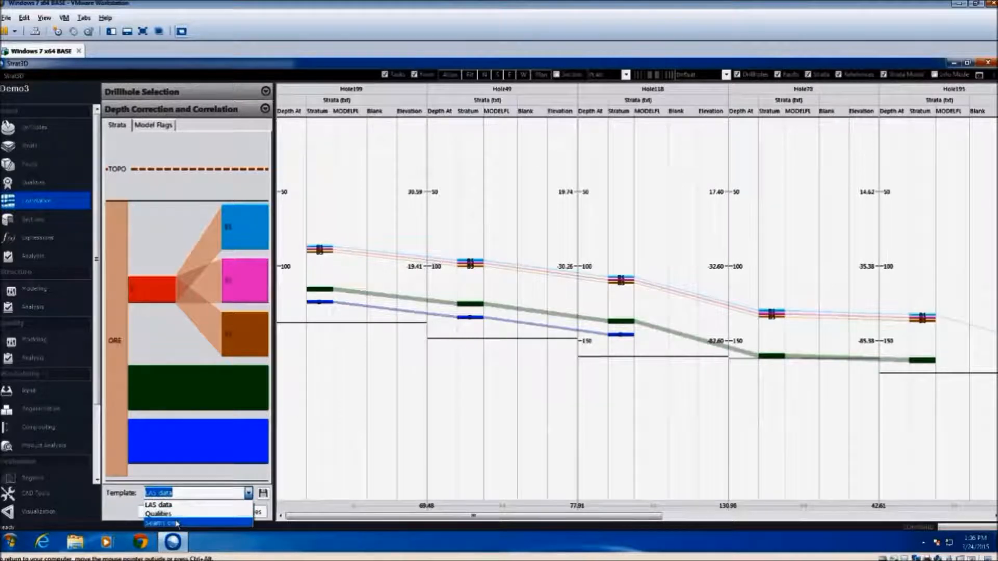
pyautogui.click(176, 523)
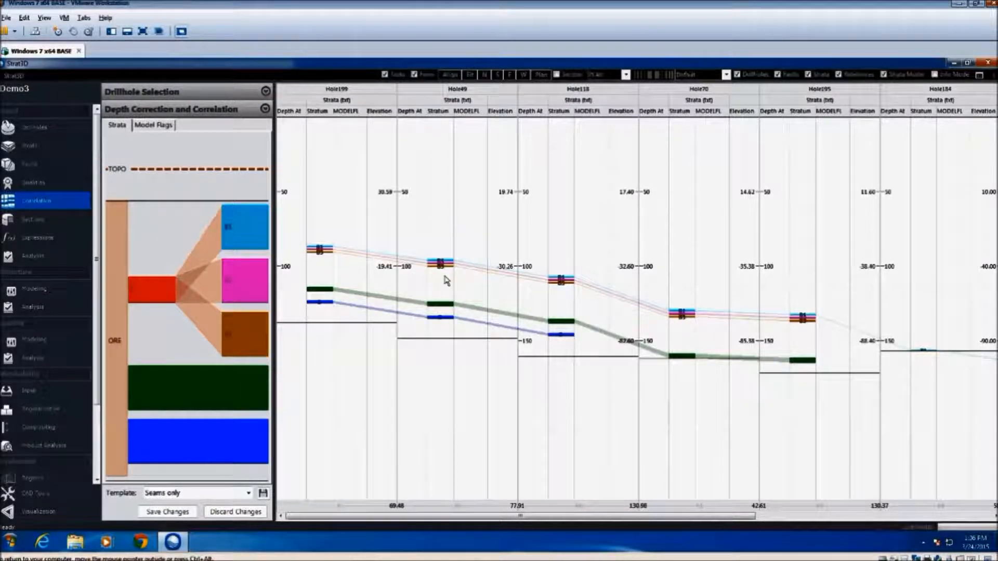
pyautogui.scroll(5, 446, 281)
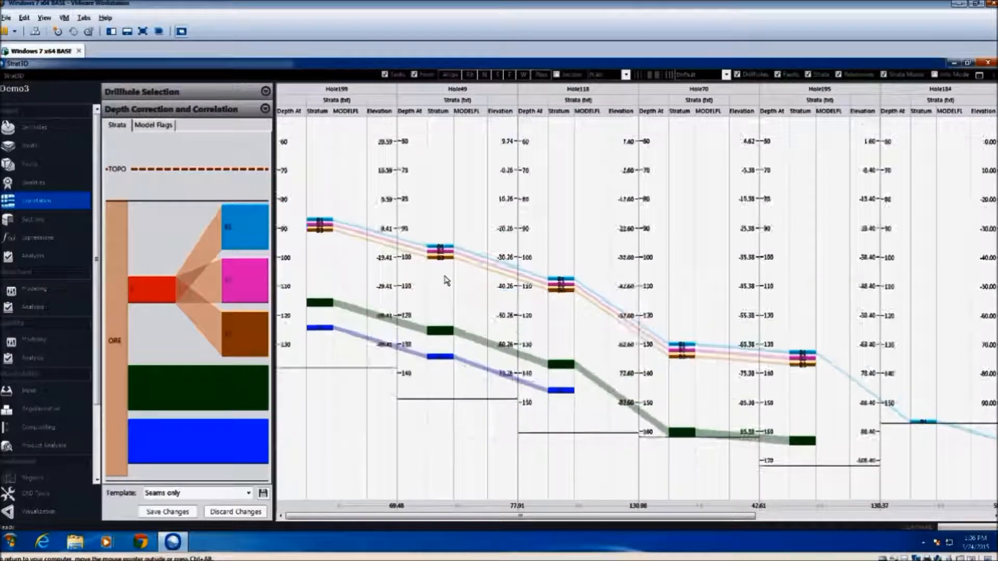
pyautogui.scroll(2, 447, 280)
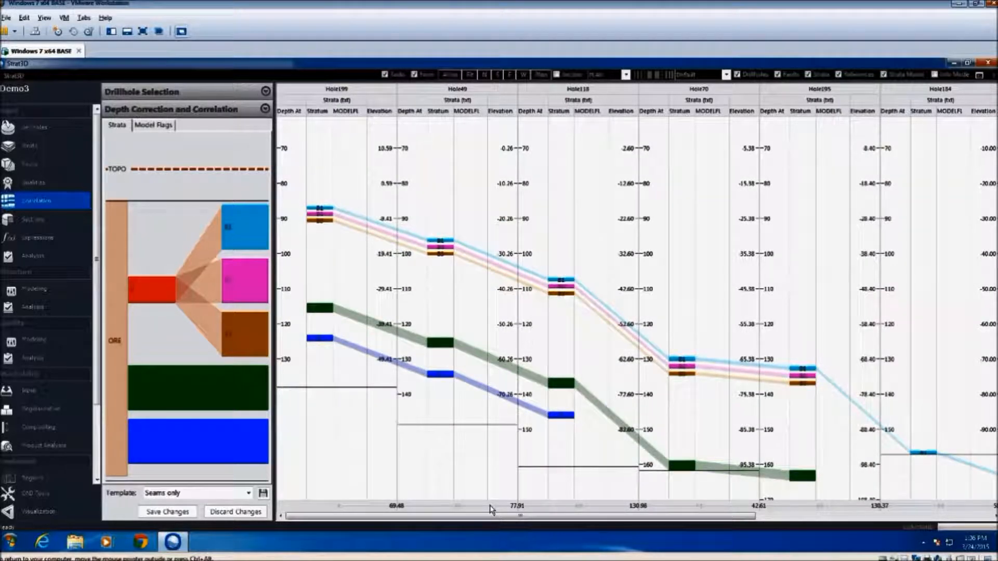
pyautogui.scroll(2, 492, 507)
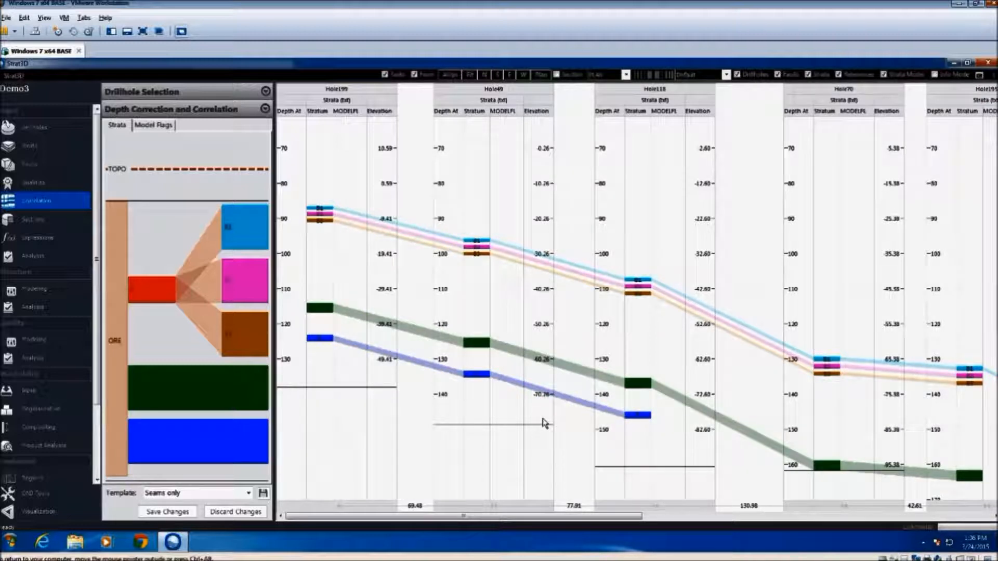
pyautogui.scroll(3, 544, 423)
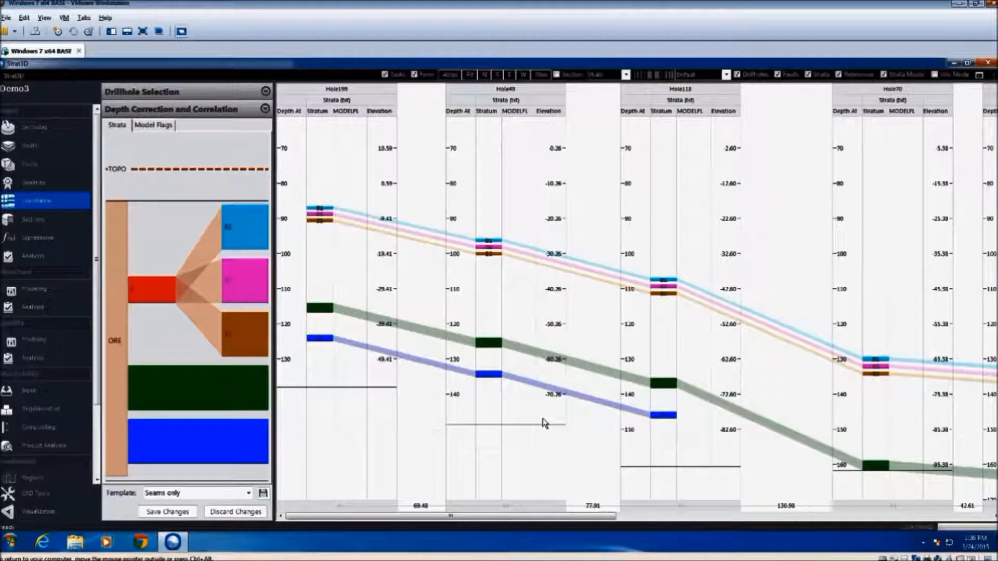
pyautogui.scroll(2, 544, 423)
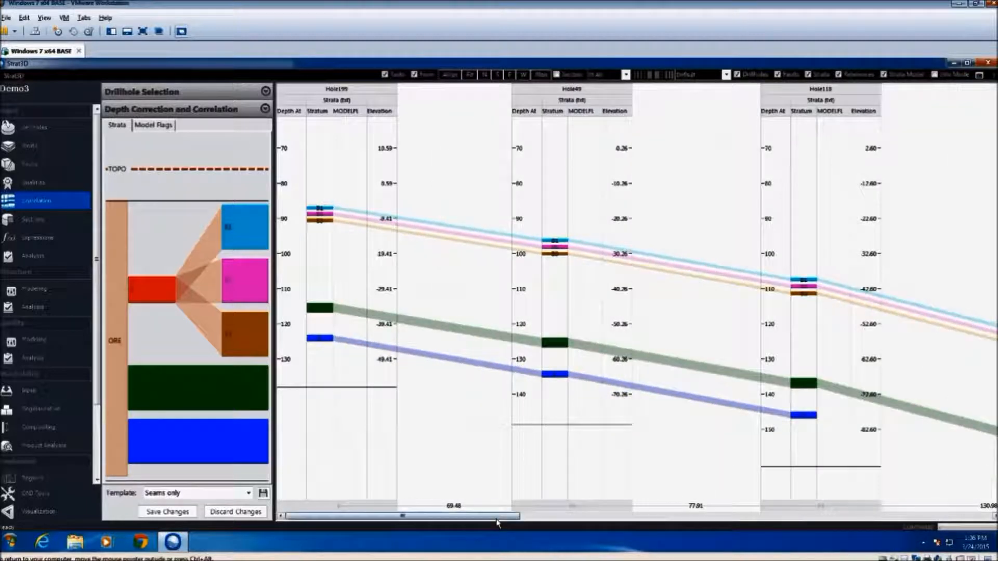
# Compare the drillhole alignment on the upper seam in Hole199 and by depth, leaving the holes aligned by elevation
pyautogui.moveTo(498, 521)
pyautogui.mouseDown()
pyautogui.moveTo(847, 537)
pyautogui.moveTo(493, 523)
pyautogui.mouseUp()
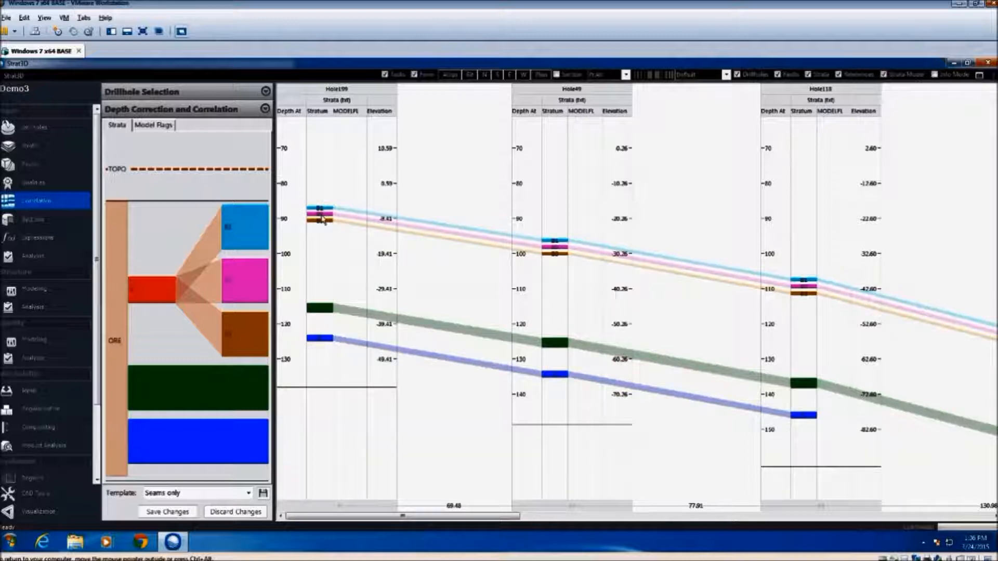
pyautogui.click(323, 218)
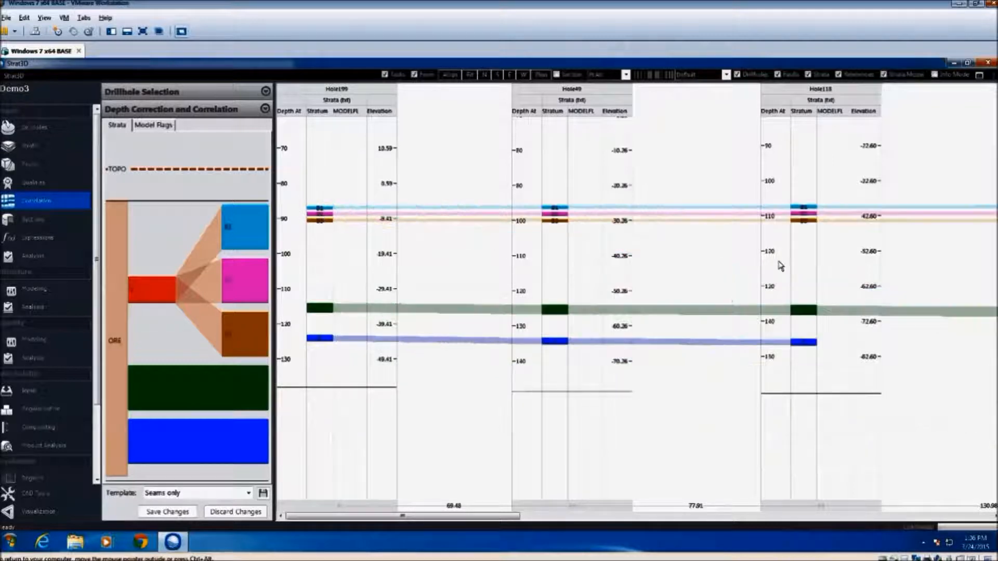
pyautogui.click(287, 148)
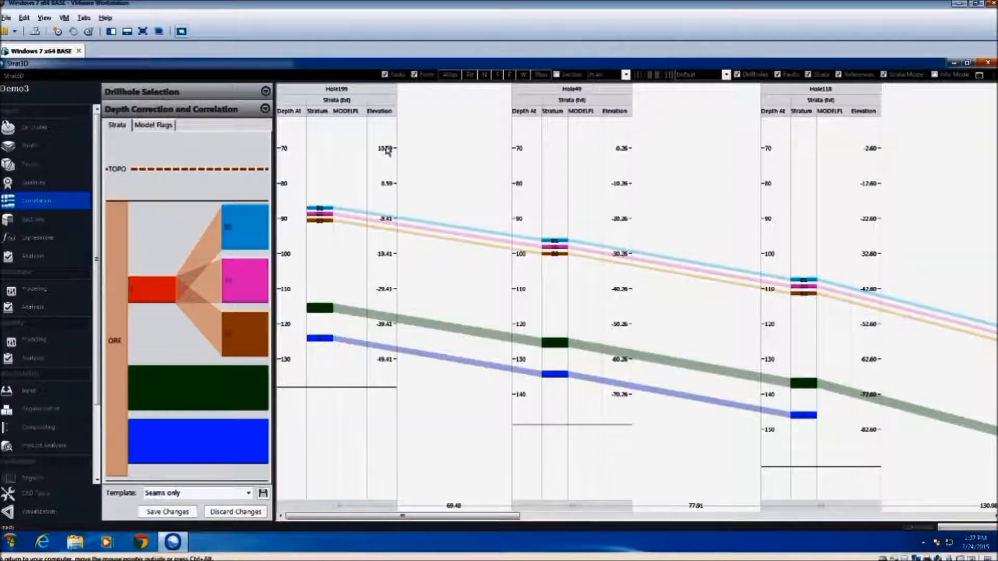
pyautogui.click(386, 150)
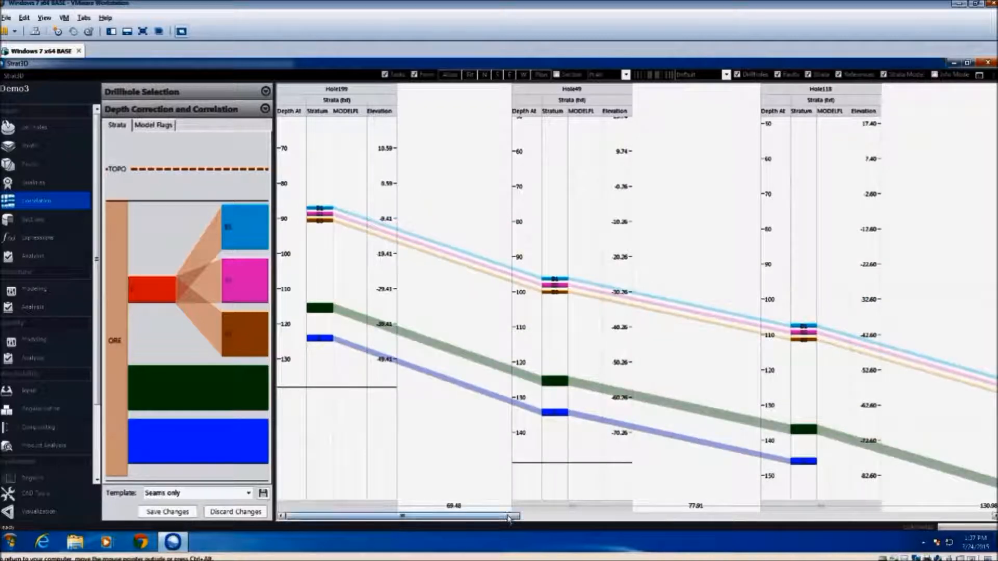
pyautogui.moveTo(508, 516)
pyautogui.mouseDown()
pyautogui.moveTo(661, 506)
pyautogui.moveTo(511, 510)
pyautogui.mouseUp()
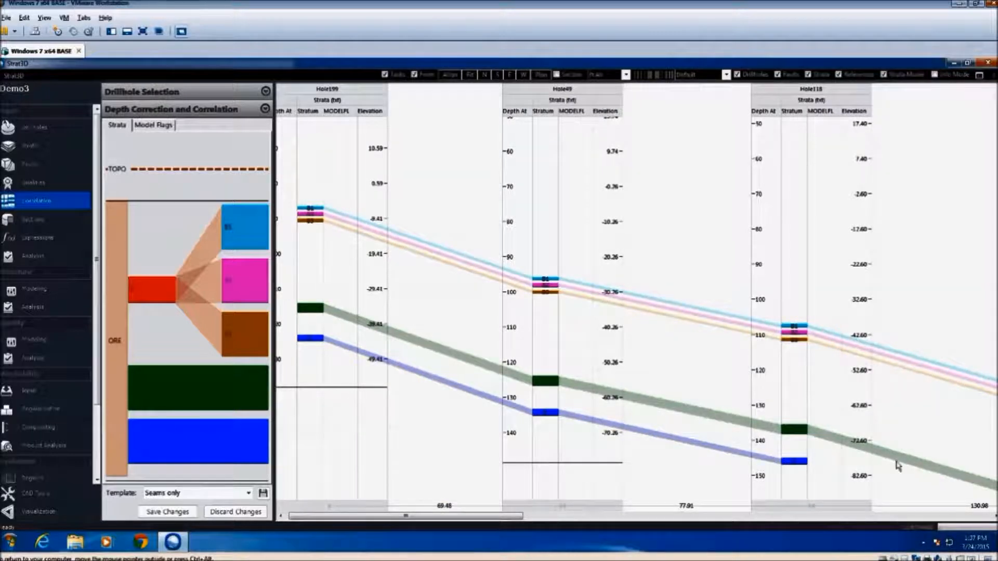
pyautogui.moveTo(508, 519); pyautogui.dragTo(467, 520)
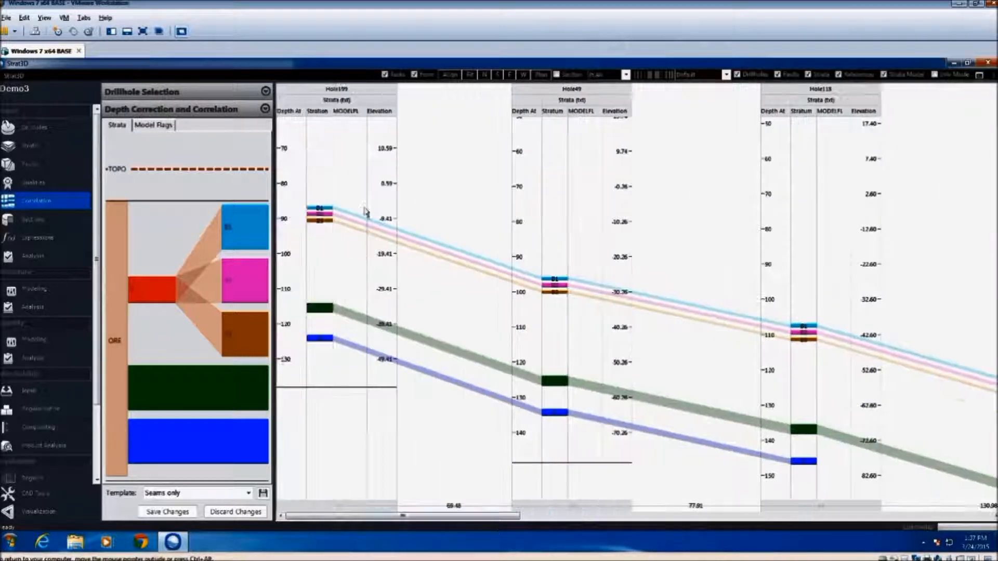
# Preview the correlation printout, examine its pages up close and return to the correlation view
pyautogui.rightClick(349, 193)
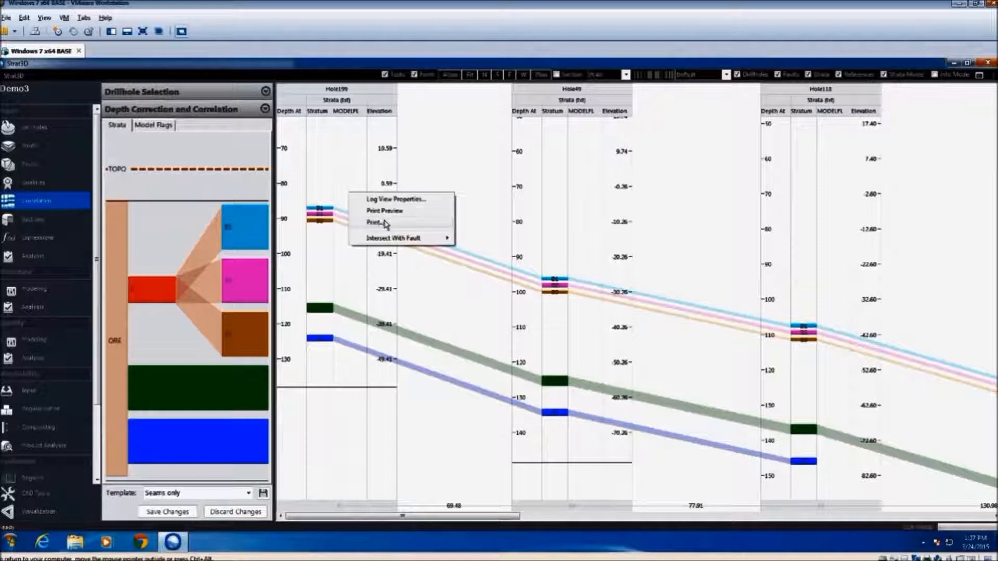
pyautogui.click(391, 211)
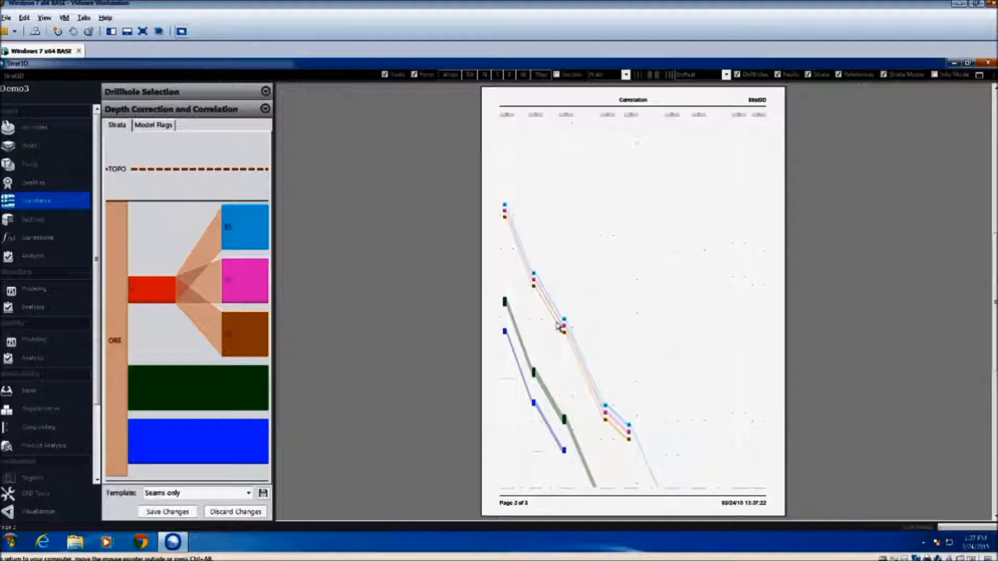
pyautogui.click(586, 285)
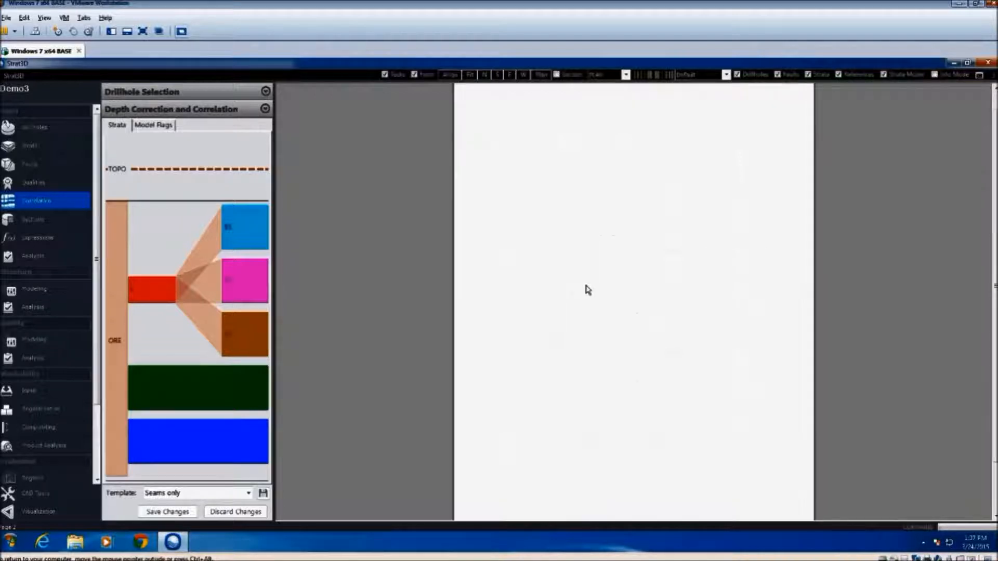
pyautogui.press('Escape')
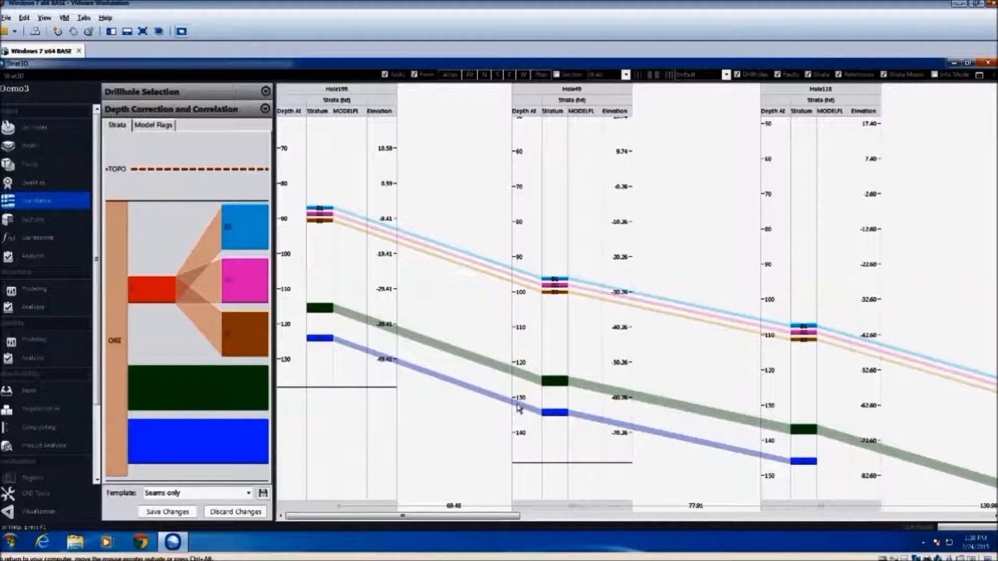
# Close up the spacing between the drillholes and apply the LAS data template to the correlation view
pyautogui.keyDown('ctrl'); pyautogui.scroll(-3, 553, 415); pyautogui.keyUp('ctrl')
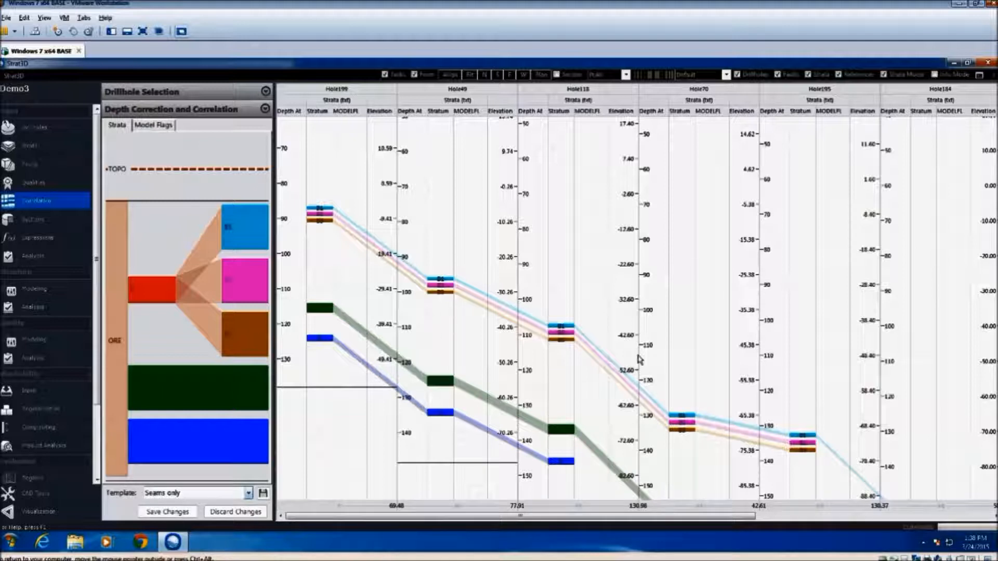
pyautogui.click(250, 493)
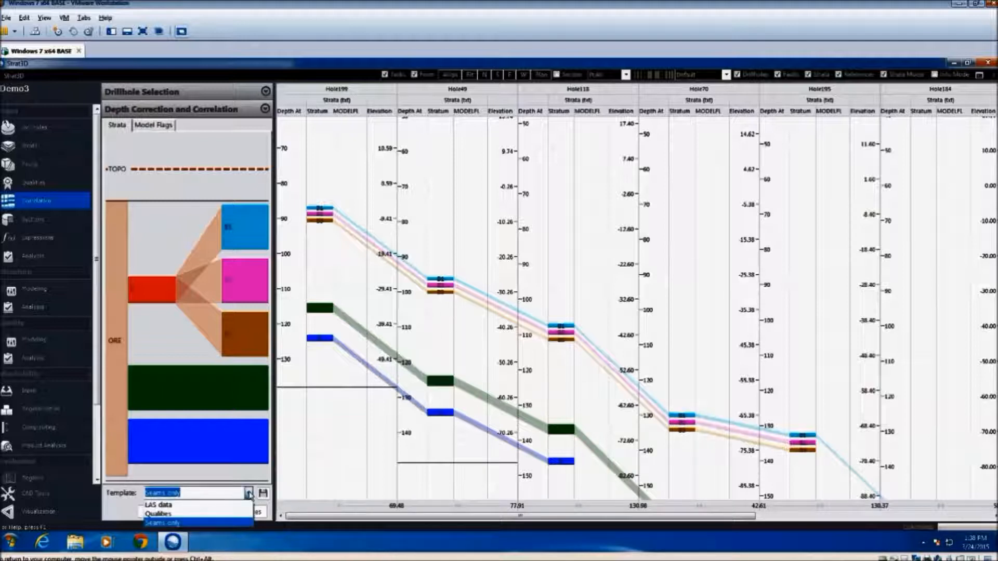
pyautogui.click(180, 505)
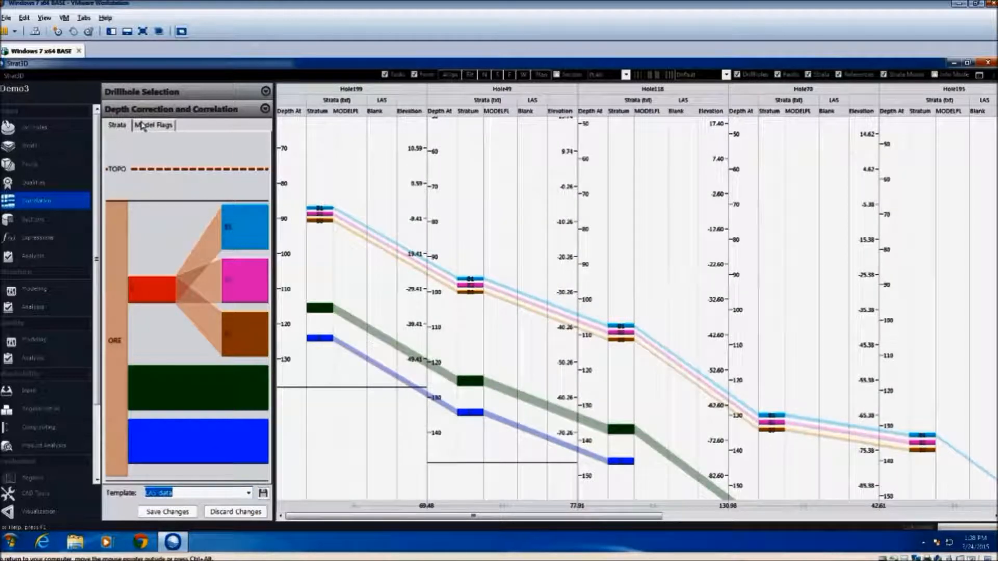
# Load the drillhole list List4 and examine the seam connections from Hole13 to Hole138 in the correlation view
pyautogui.click(170, 94)
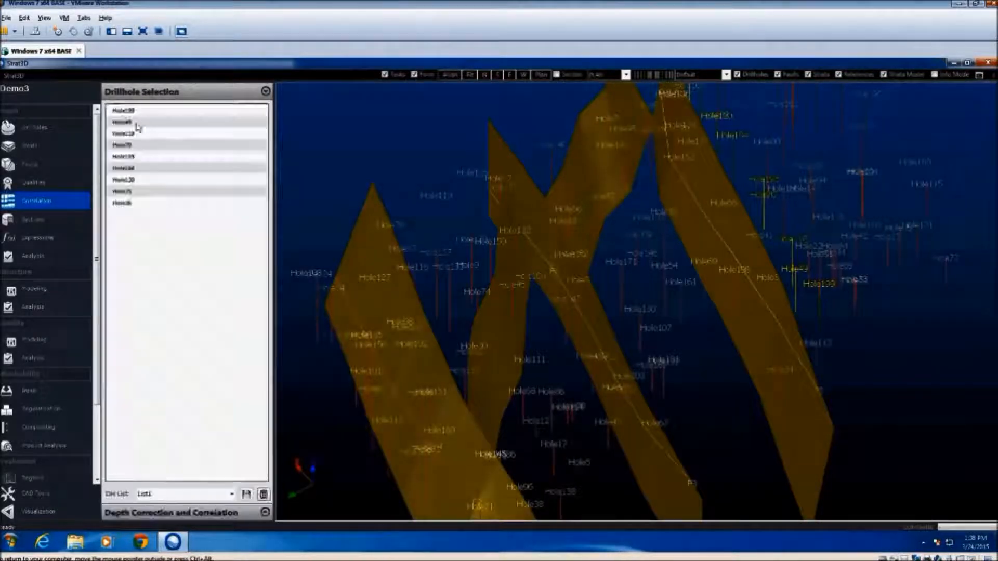
pyautogui.click(231, 494)
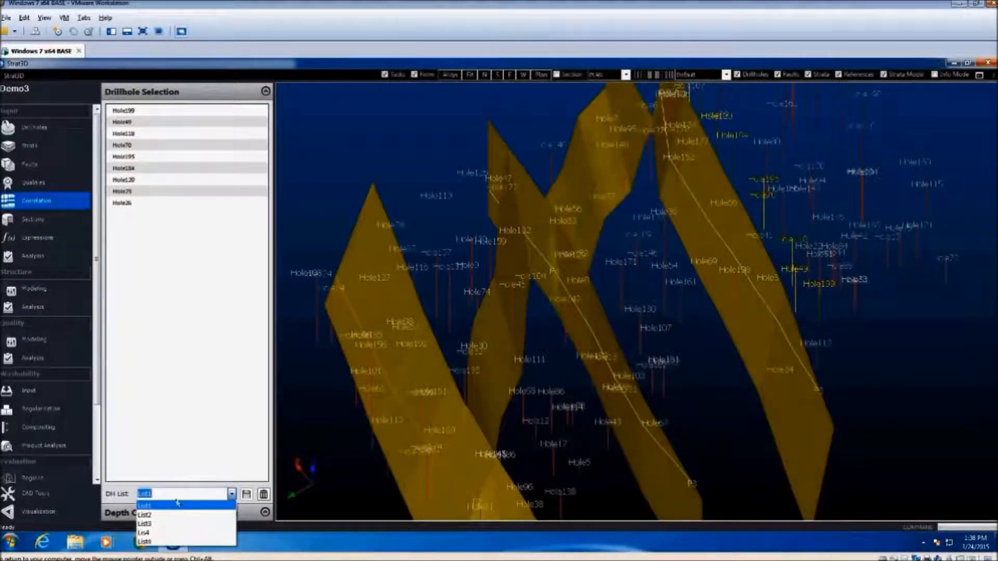
pyautogui.click(154, 542)
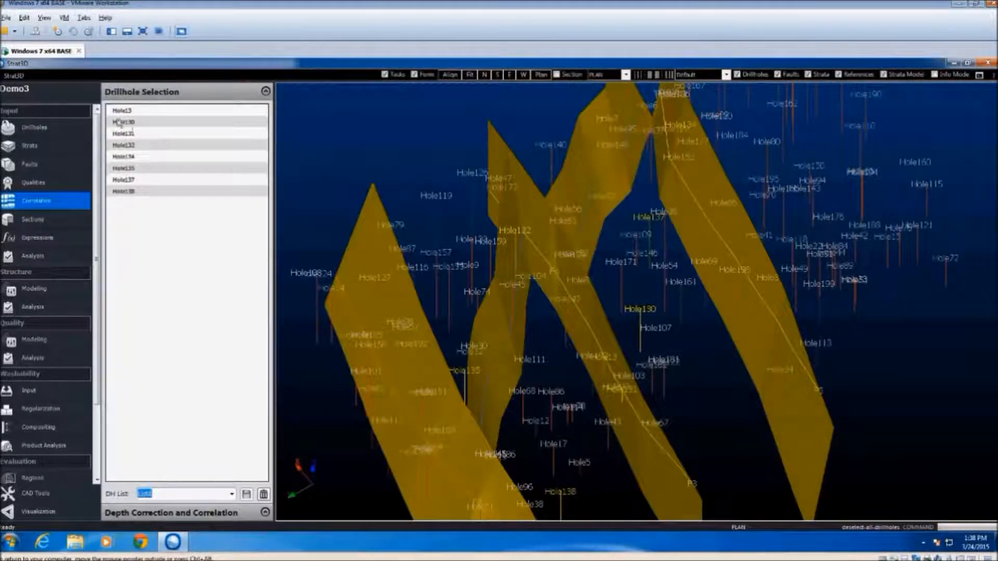
pyautogui.click(263, 513)
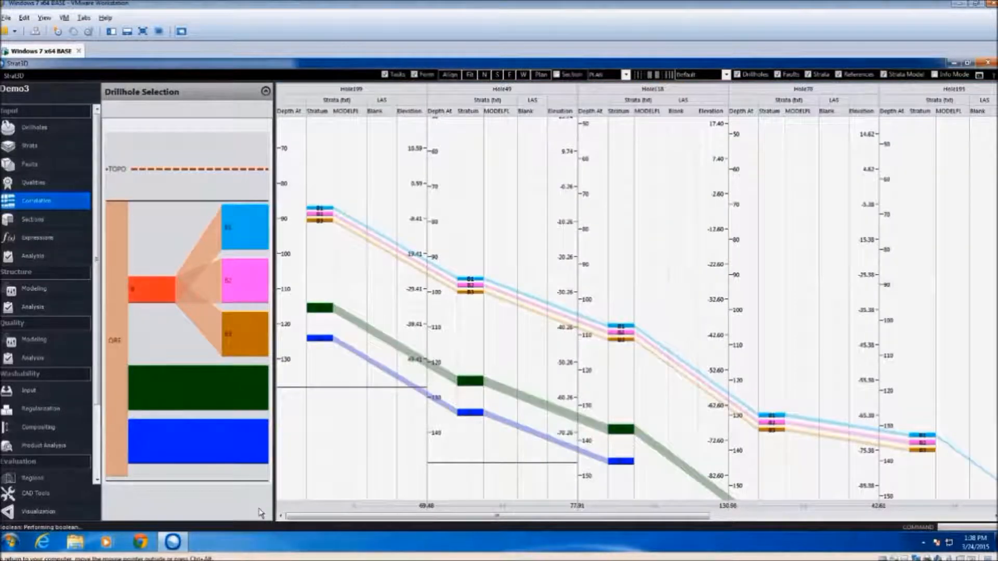
pyautogui.moveTo(413, 517); pyautogui.dragTo(510, 519)
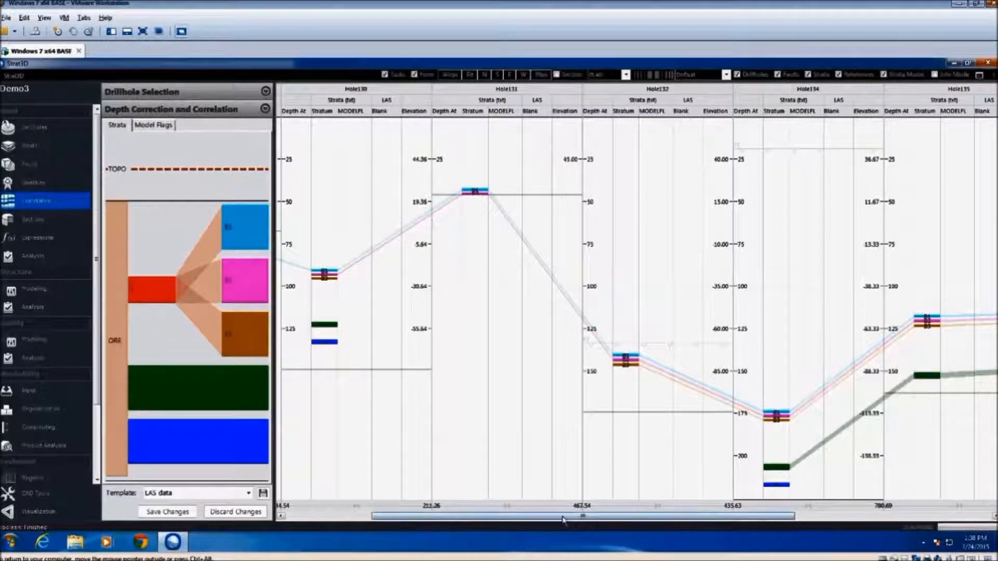
pyautogui.moveTo(578, 521); pyautogui.dragTo(774, 518)
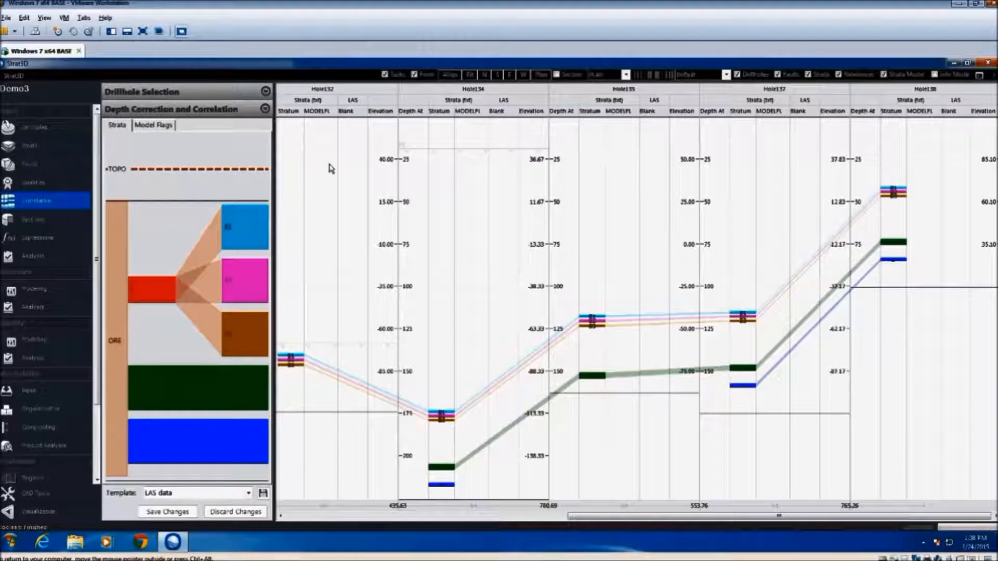
pyautogui.scroll(-2, 329, 167)
pyautogui.scroll(3, 476, 237)
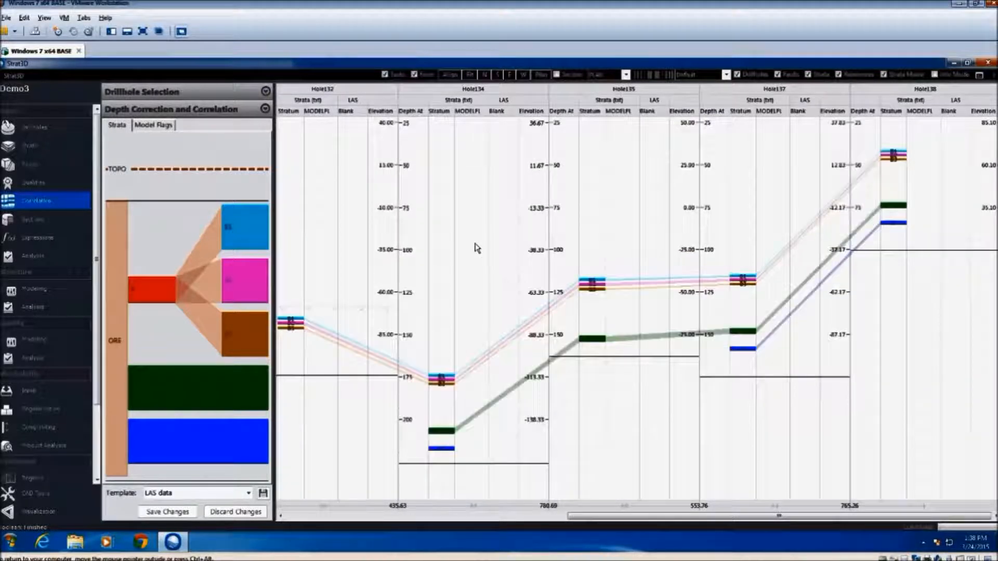
pyautogui.scroll(-2, 476, 239)
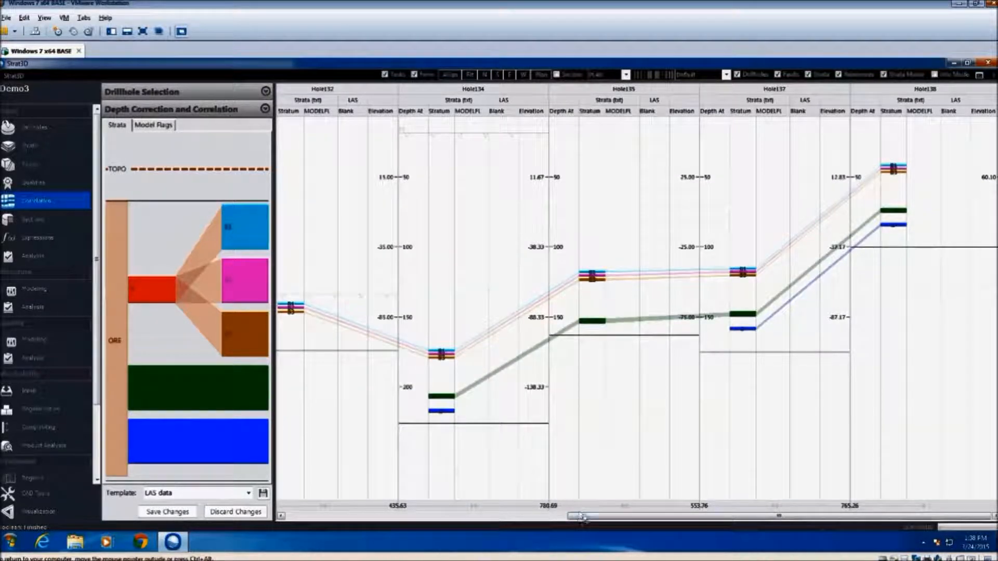
pyautogui.moveTo(578, 520); pyautogui.dragTo(297, 518)
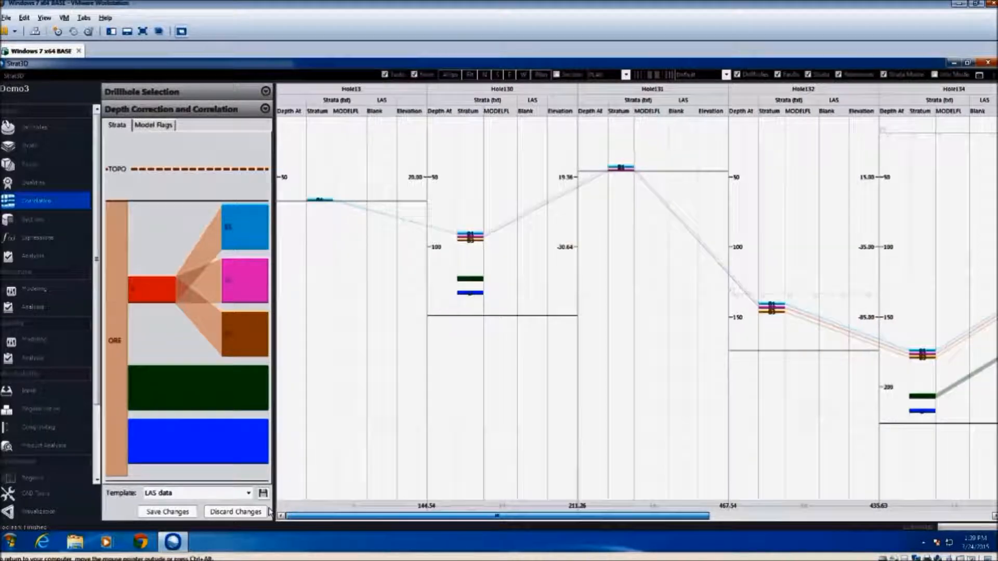
# Switch the correlation view to the Qualities template and back to the LAS data template
pyautogui.click(248, 493)
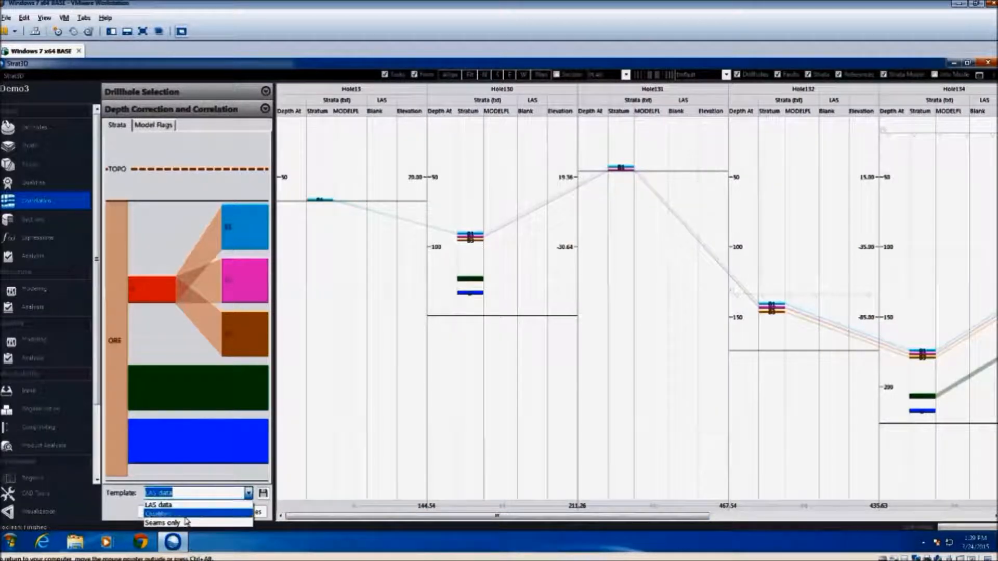
pyautogui.click(192, 514)
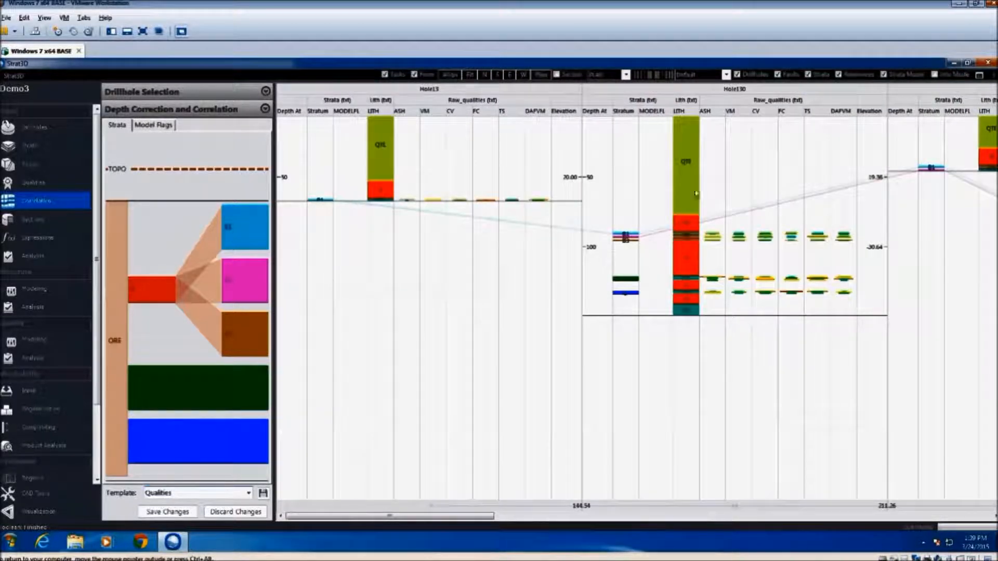
pyautogui.click(248, 493)
pyautogui.click(211, 510)
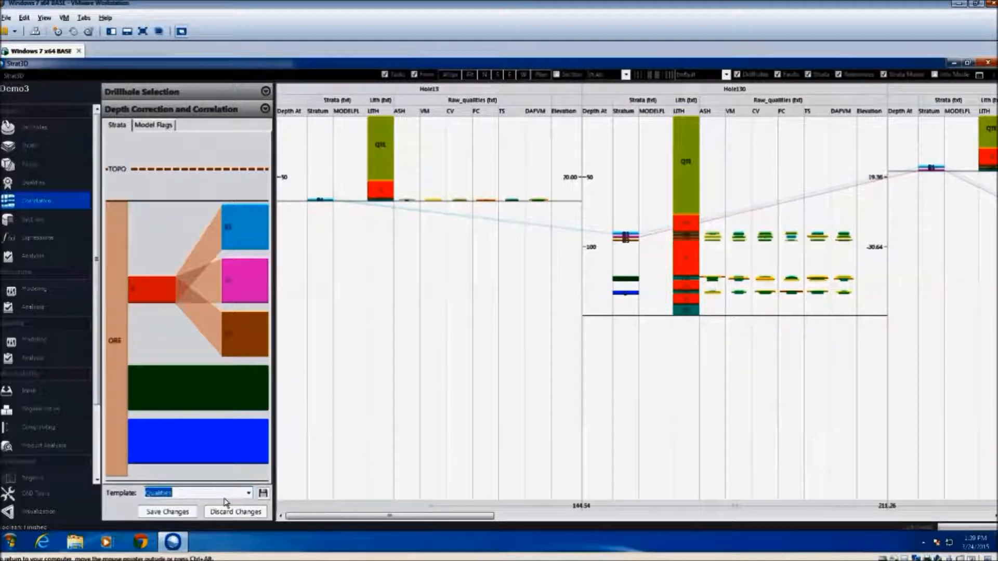
pyautogui.click(248, 493)
pyautogui.click(196, 517)
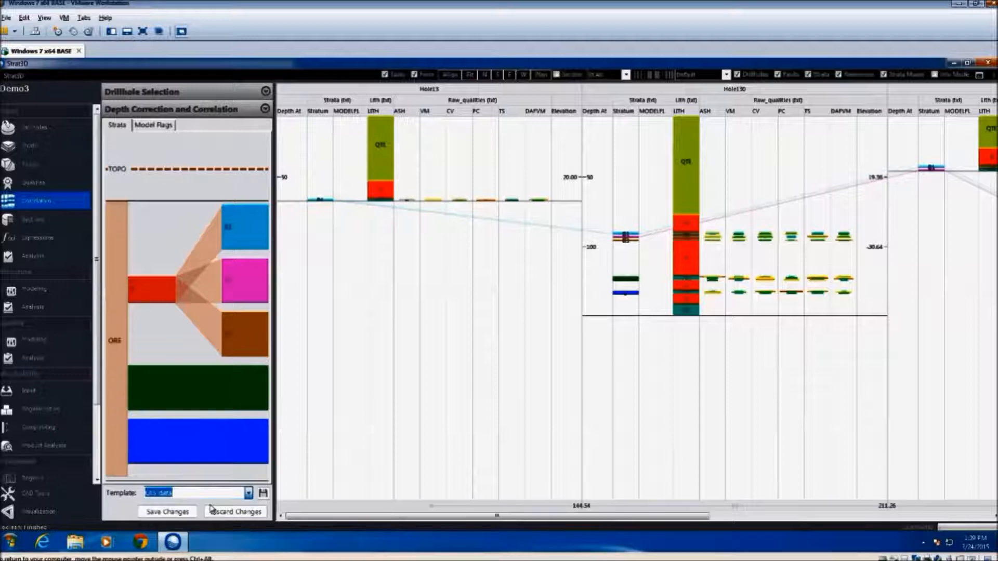
pyautogui.scroll(1, 568, 232)
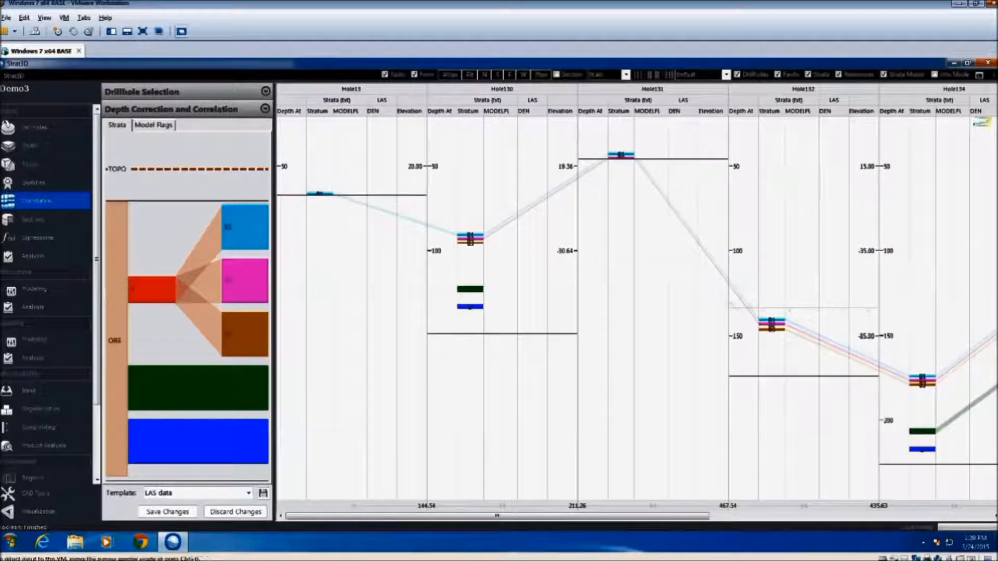
# Shift Hole134, Hole135 and Hole137 downward in the correlation view to expose their DEN logs
pyautogui.moveTo(956, 147); pyautogui.dragTo(946, 205)
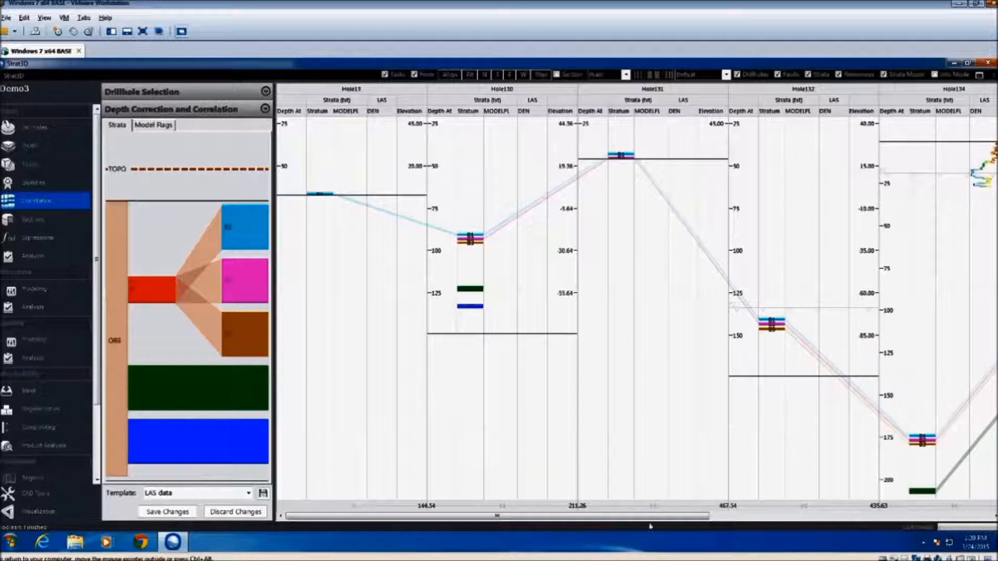
pyautogui.click(795, 515)
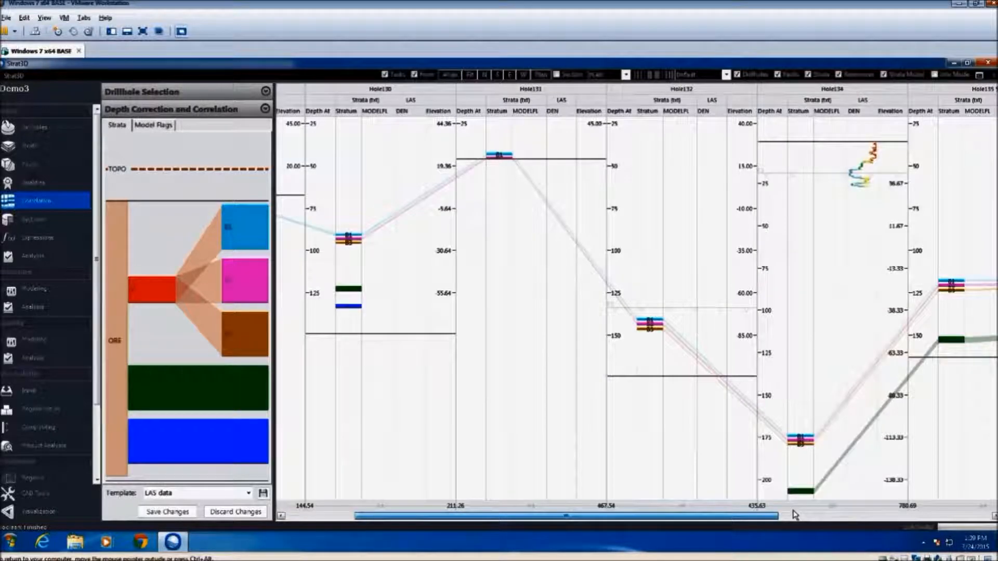
pyautogui.click(794, 515)
pyautogui.click(795, 515)
pyautogui.moveTo(865, 154); pyautogui.dragTo(860, 220)
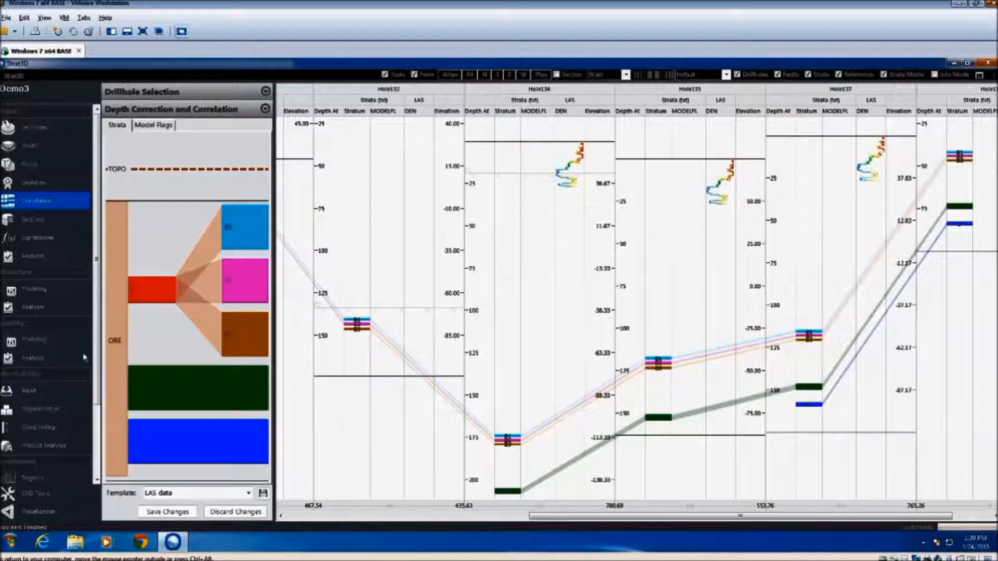
# Add Exclusions.csv from the Demo3 Inputs folder to the structure modeling setup as an exclusion hole list and save the changes
pyautogui.click(44, 290)
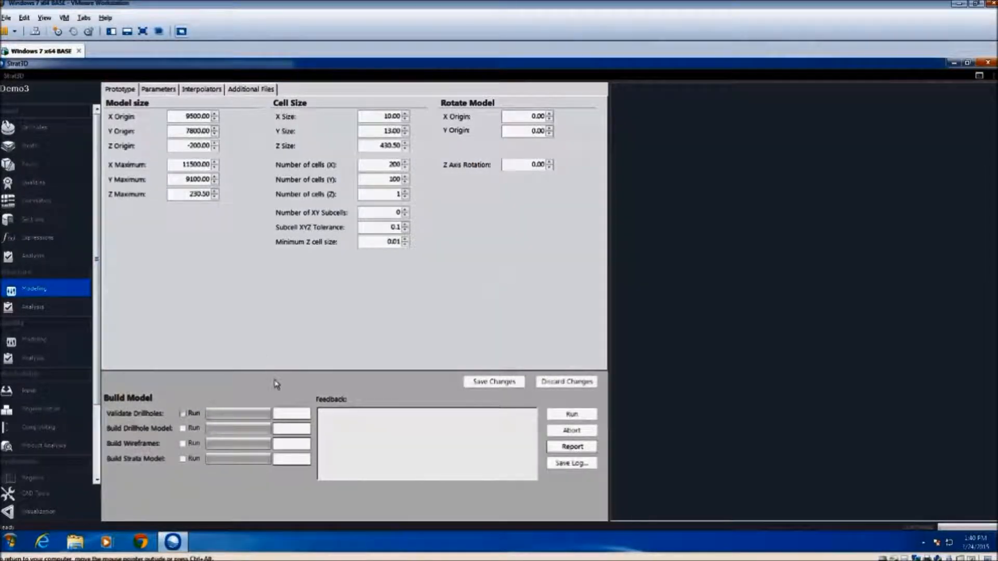
pyautogui.click(267, 91)
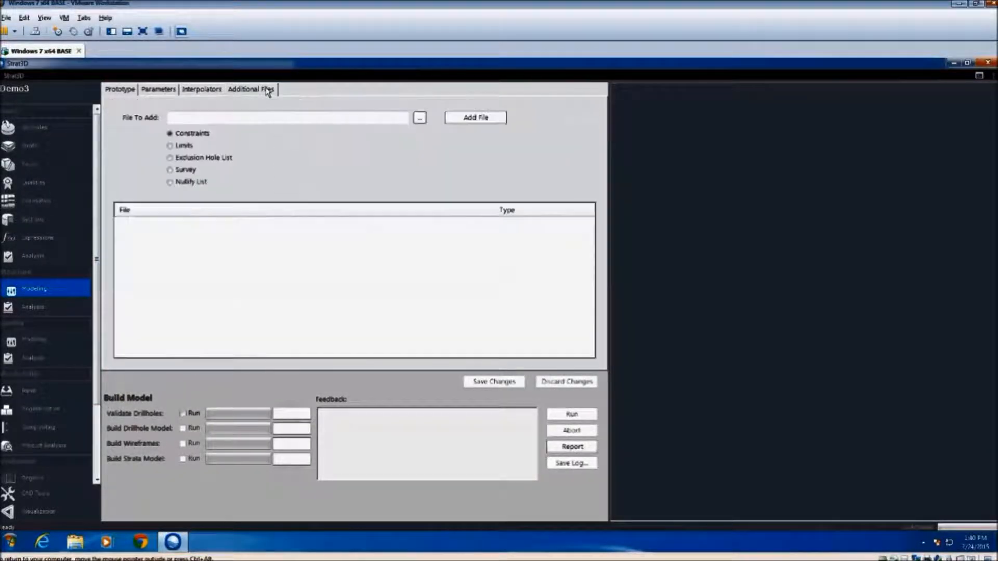
pyautogui.click(170, 158)
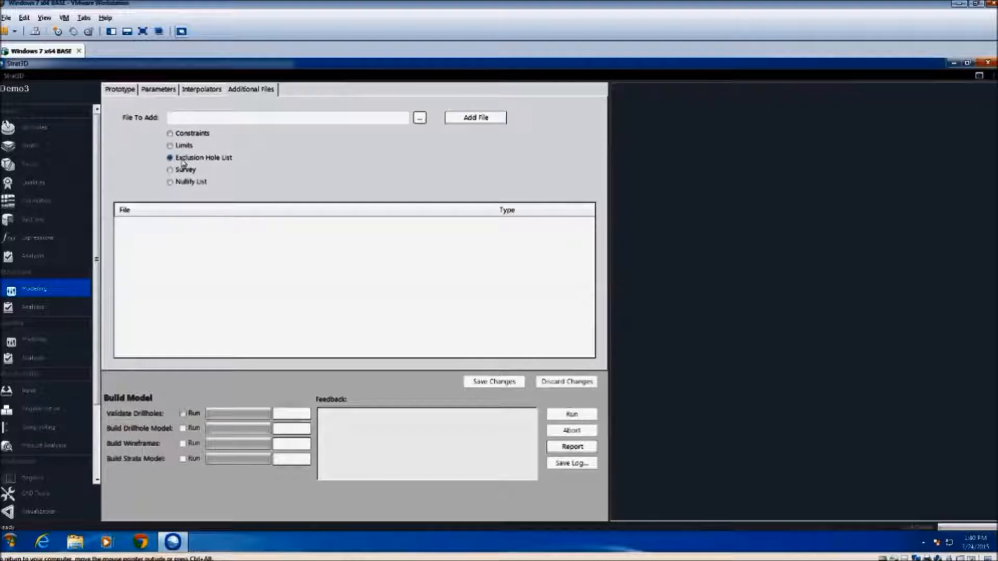
pyautogui.click(420, 118)
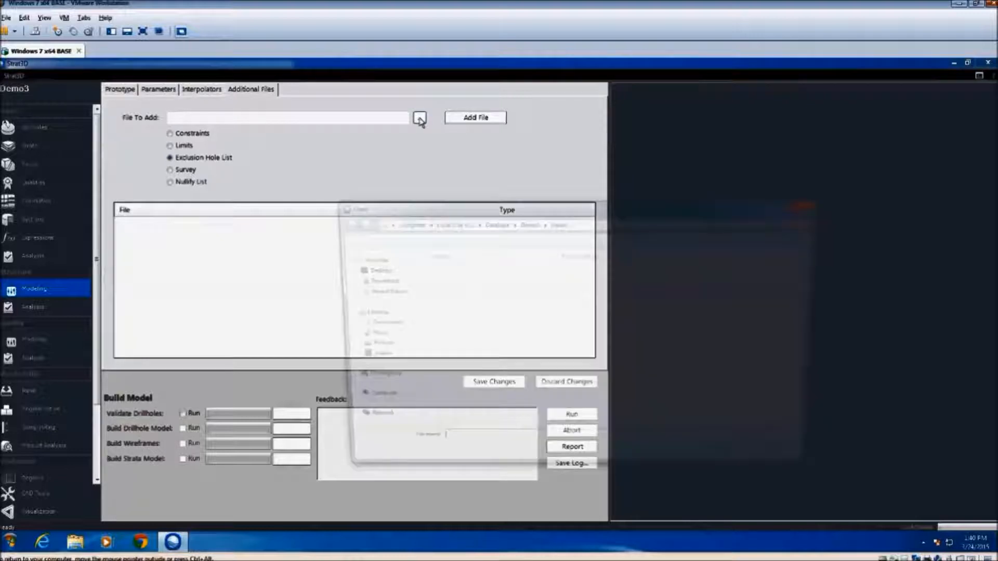
pyautogui.click(452, 291)
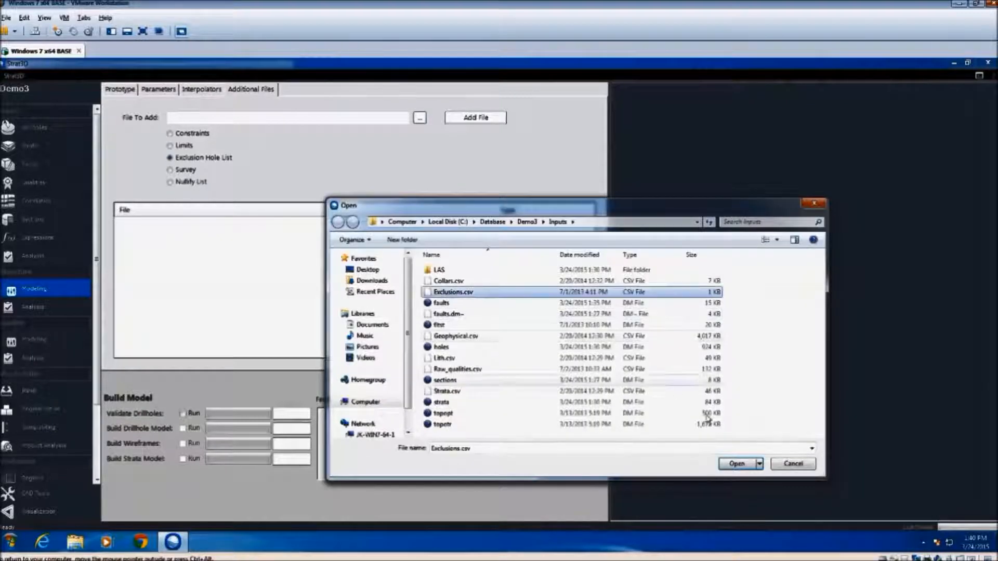
pyautogui.click(752, 464)
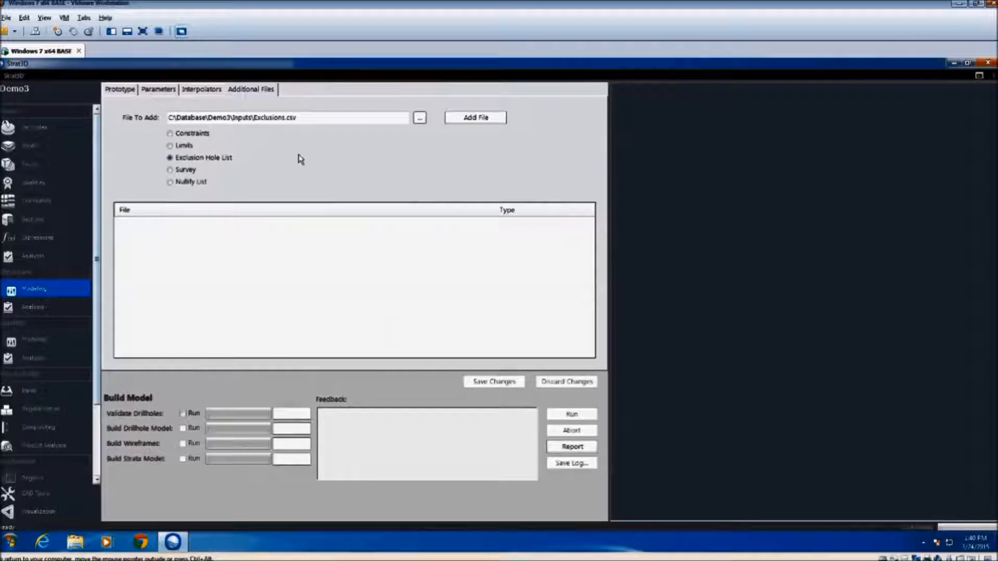
pyautogui.click(457, 120)
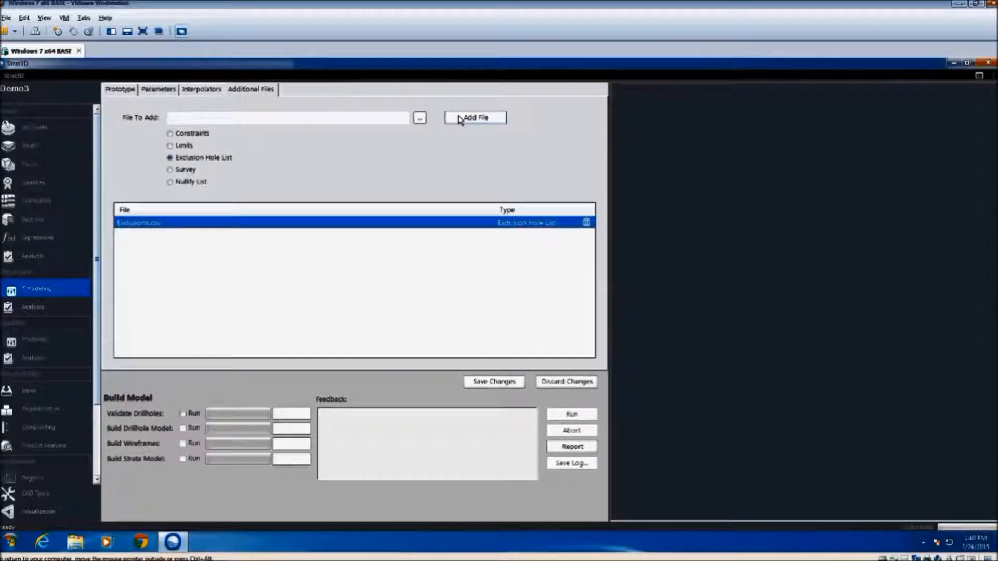
pyautogui.click(494, 385)
# Run drillhole validation together with the drillhole model and wireframe builds
pyautogui.click(183, 414)
pyautogui.click(183, 428)
pyautogui.click(183, 443)
pyautogui.click(572, 415)
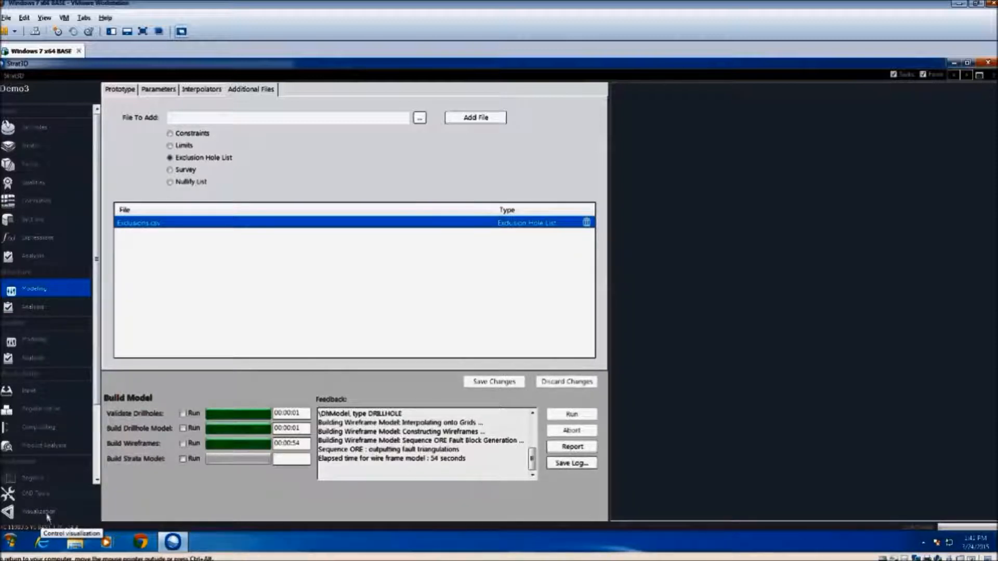
# Display all roof, floor, crop, fault and edge wireframes of the strata sequence together with the TOPO surface in the 3D view
pyautogui.click(46, 513)
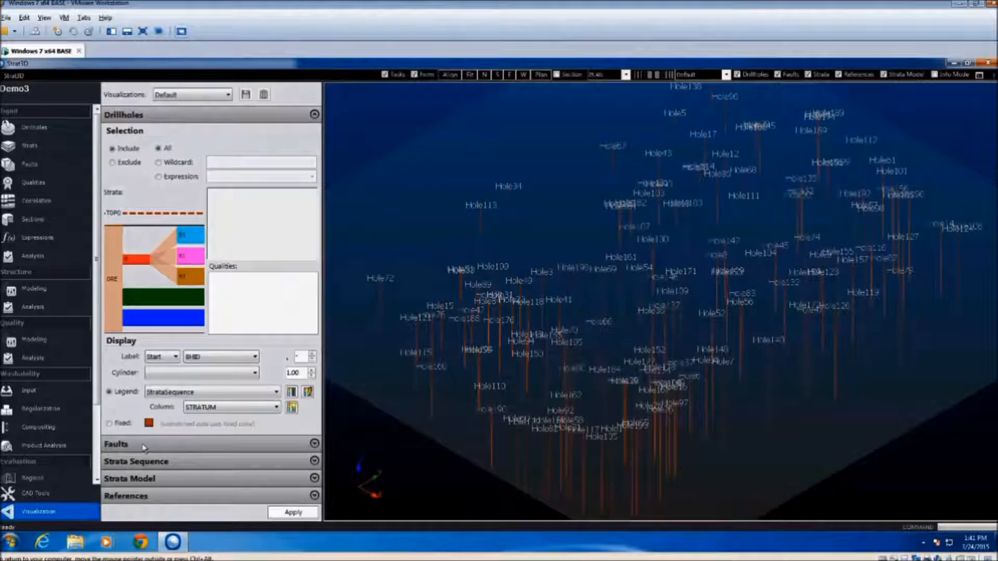
pyautogui.click(148, 461)
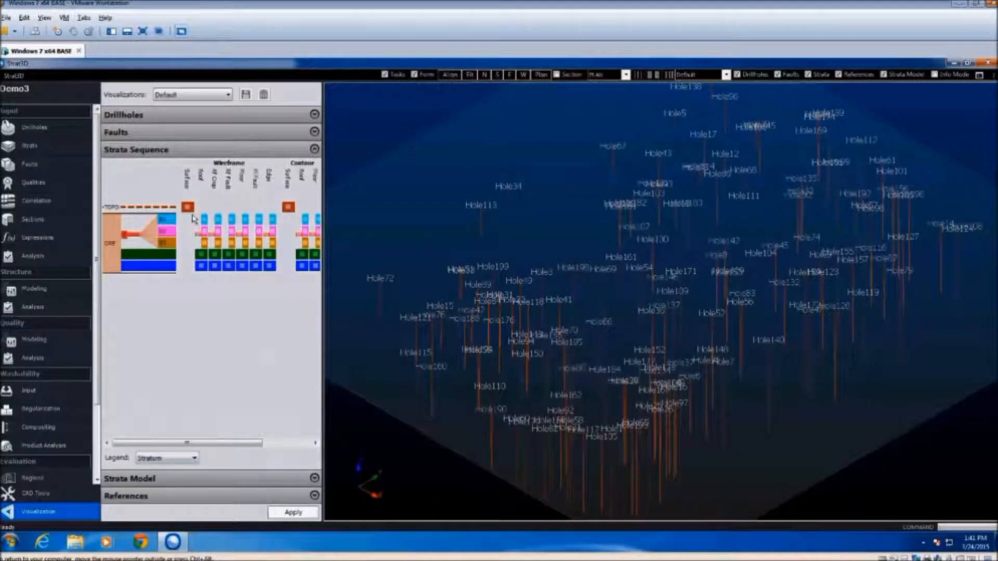
pyautogui.moveTo(208, 216); pyautogui.dragTo(276, 276)
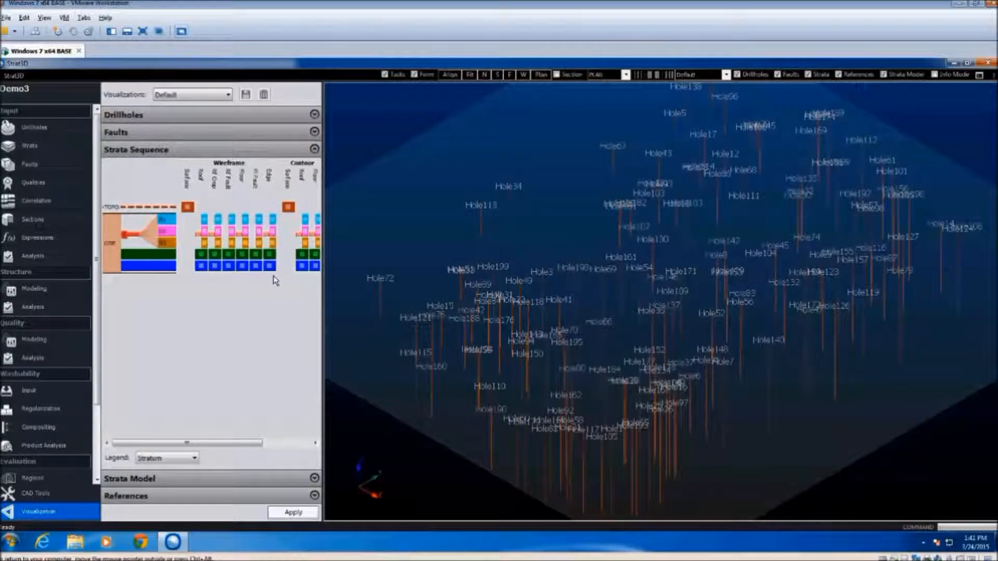
pyautogui.moveTo(199, 216); pyautogui.dragTo(207, 270)
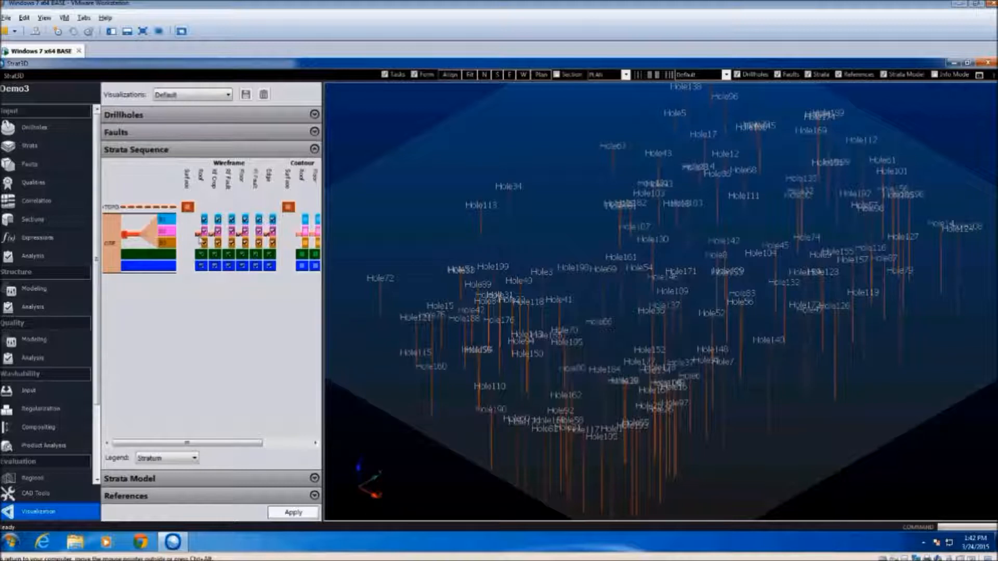
pyautogui.click(187, 208)
pyautogui.click(310, 516)
pyautogui.click(300, 266)
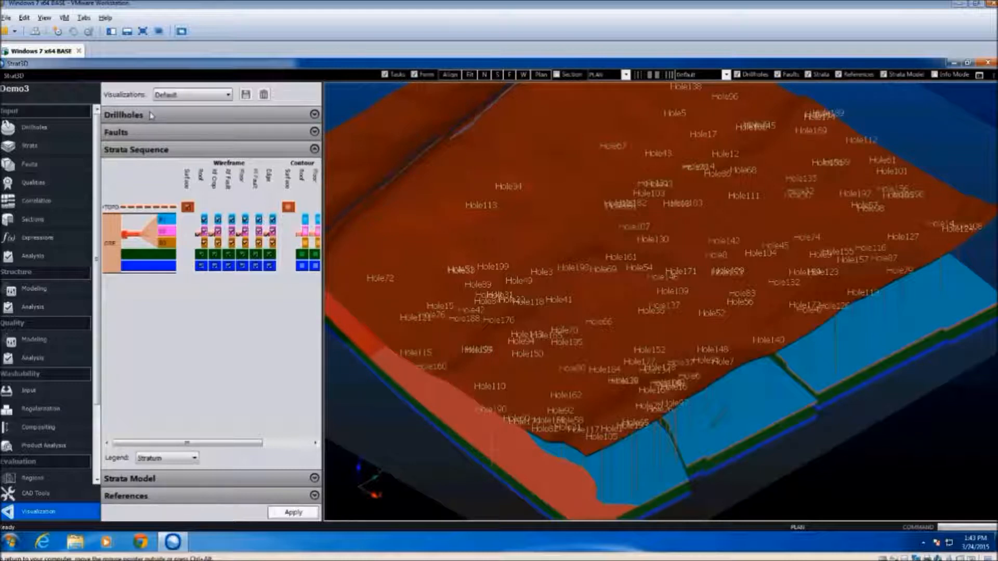
# Set the drillhole label display to None and apply it to the 3D view
pyautogui.click(314, 115)
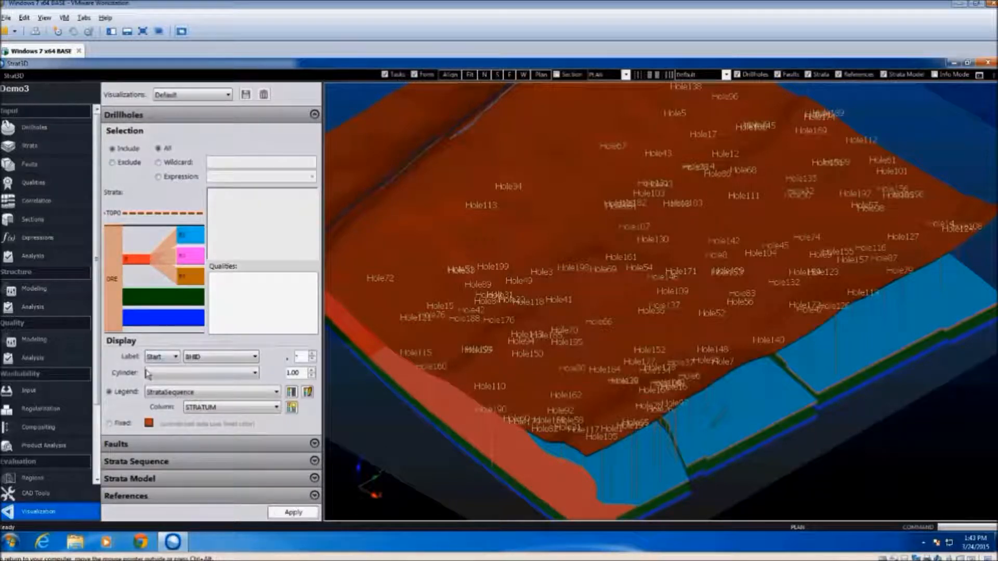
pyautogui.click(163, 357)
pyautogui.click(156, 376)
pyautogui.click(296, 513)
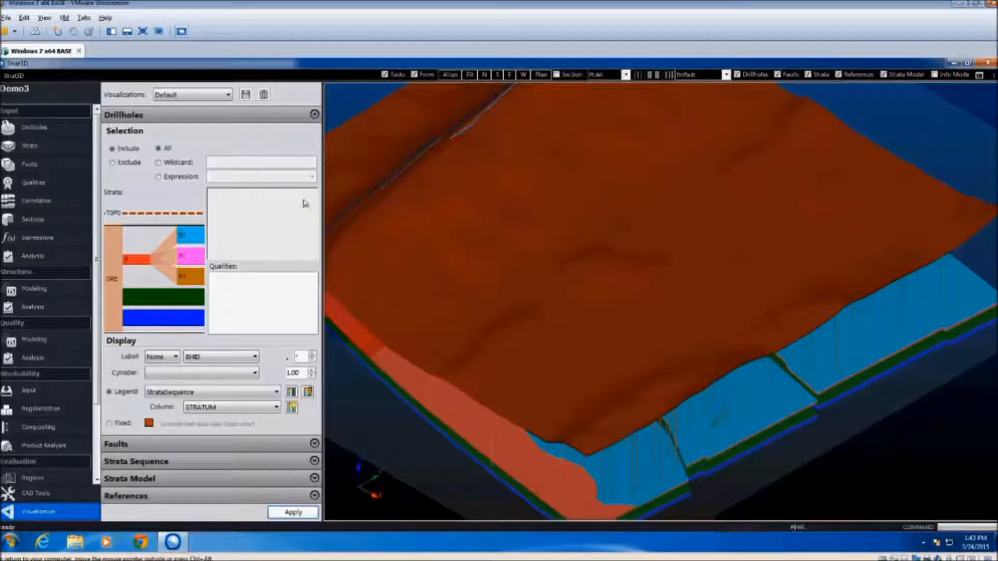
# Display the wireframes of faults F1 to F5 in the 3D view
pyautogui.click(167, 443)
pyautogui.click(134, 178)
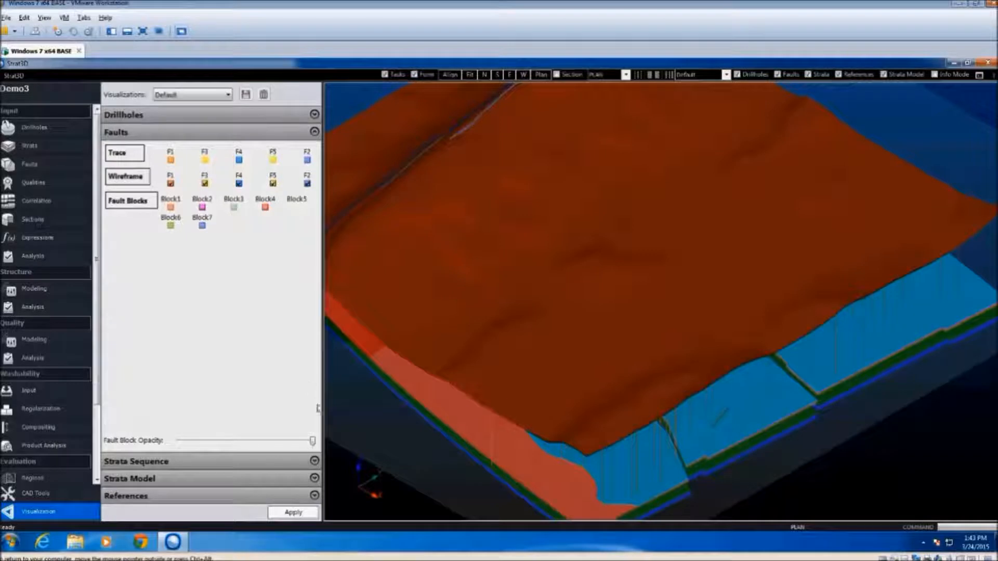
pyautogui.click(296, 511)
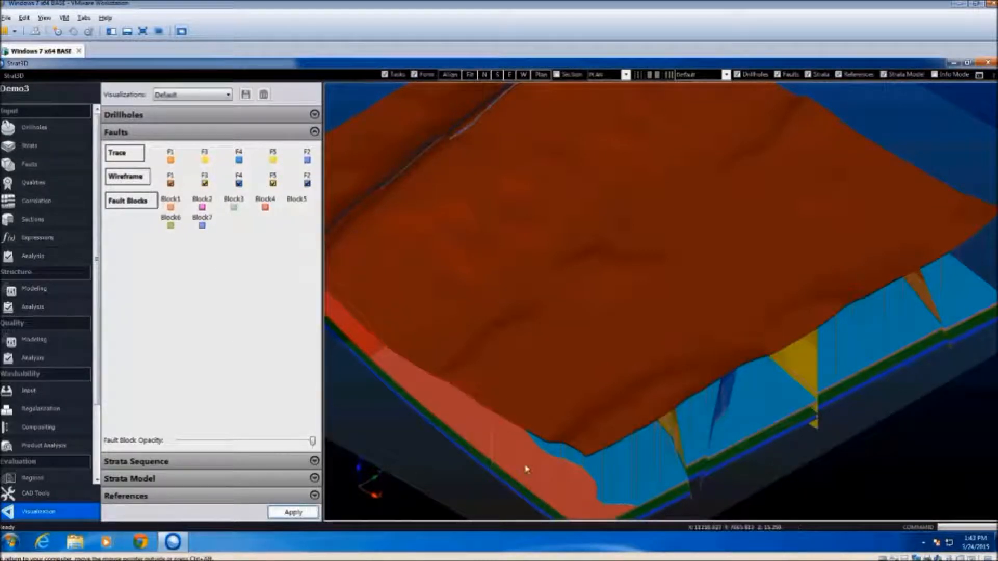
# Examine the wireframe model from the side, checking where the seam splits and how the faults offset the strata
pyautogui.moveTo(683, 432); pyautogui.dragTo(489, 390, button='middle')
pyautogui.click(558, 76)
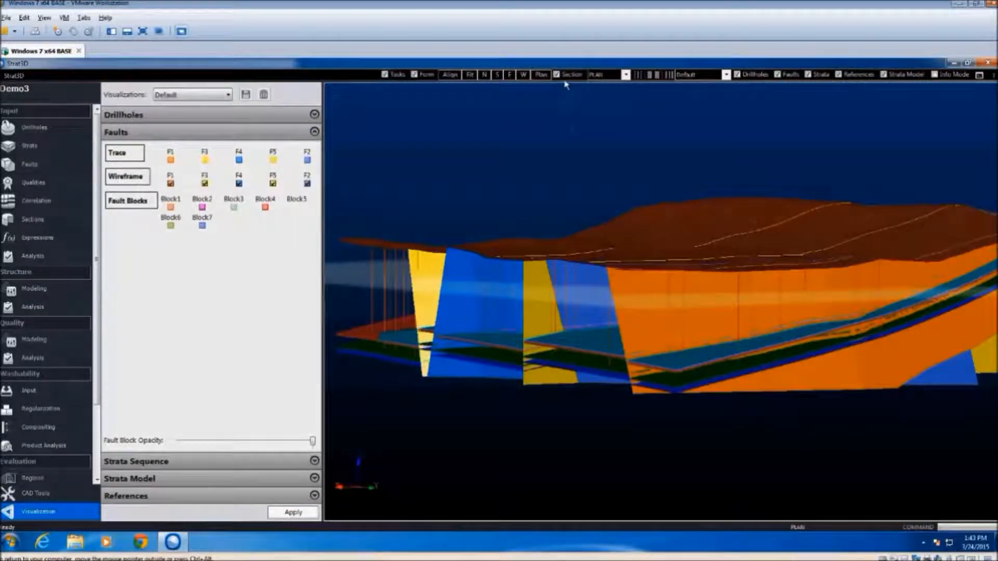
pyautogui.click(558, 75)
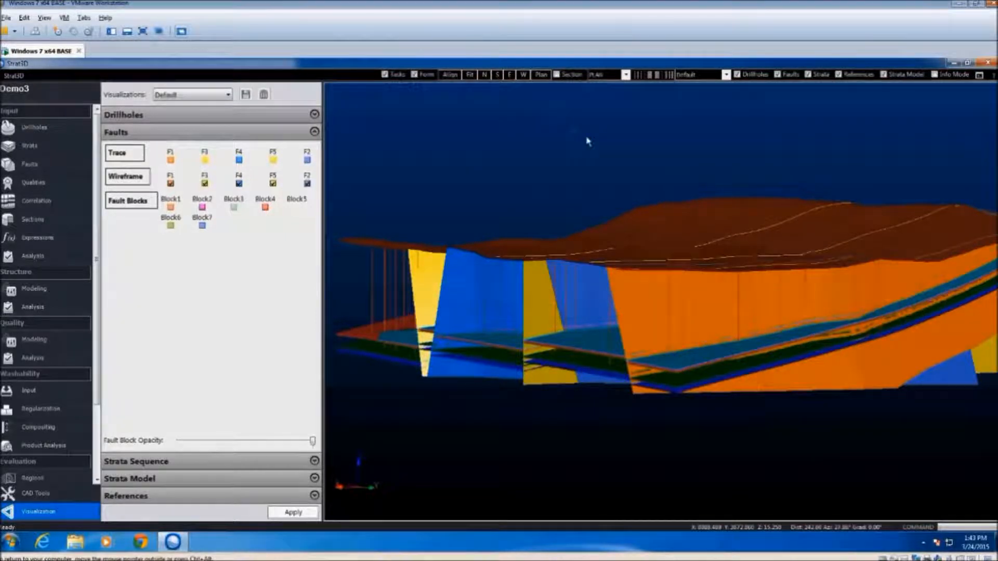
pyautogui.moveTo(661, 280); pyautogui.dragTo(572, 367, button='middle')
pyautogui.scroll(2, 543, 364)
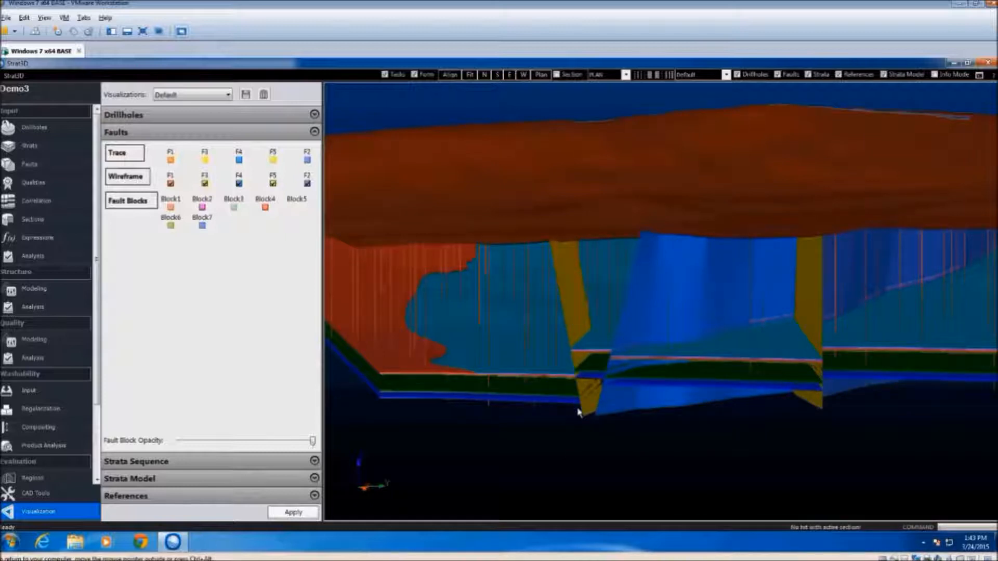
pyautogui.scroll(2, 586, 363)
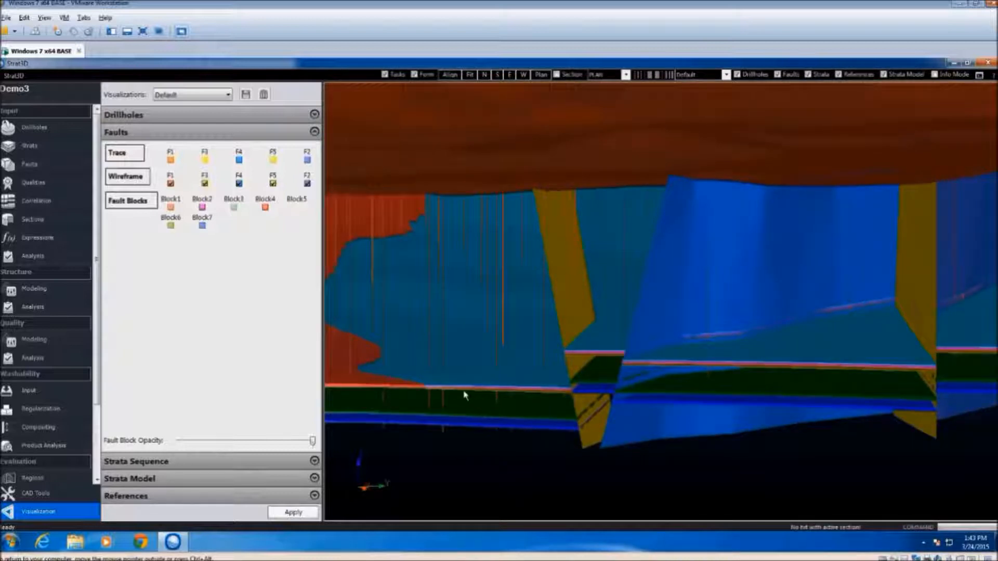
pyautogui.scroll(3, 422, 392)
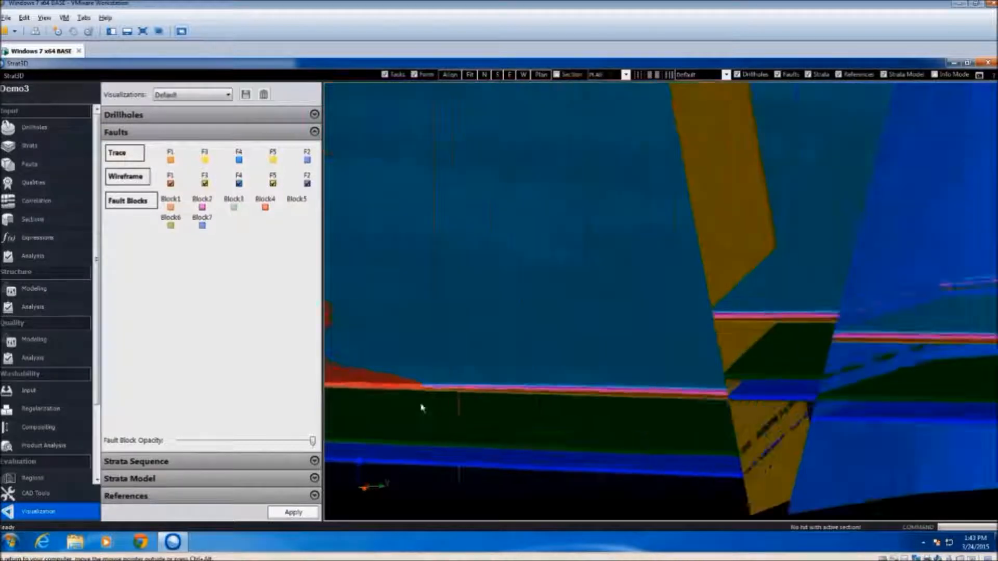
pyautogui.scroll(1, 422, 409)
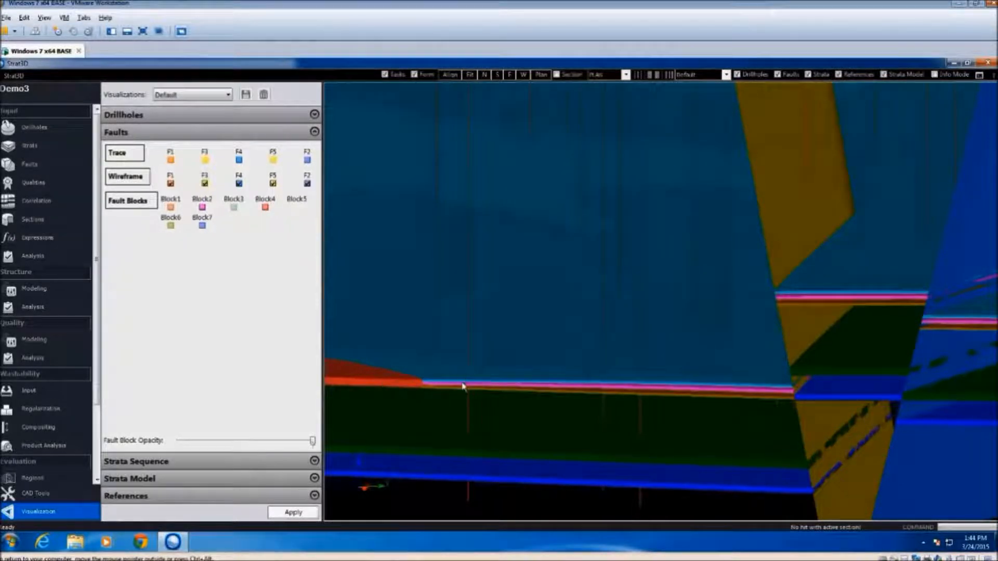
pyautogui.scroll(-2, 455, 391)
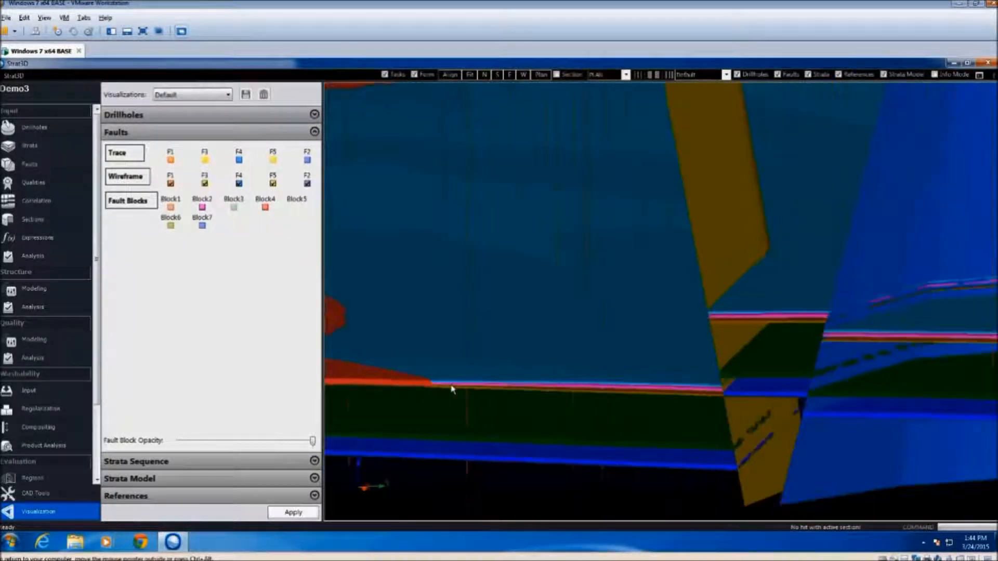
pyautogui.scroll(-3, 450, 391)
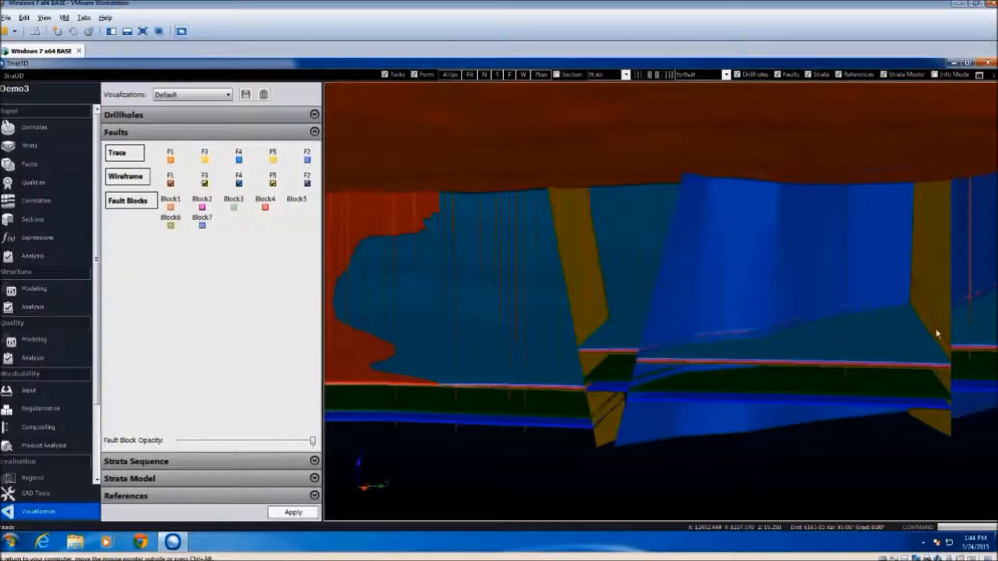
pyautogui.moveTo(914, 353); pyautogui.dragTo(890, 360, button='middle')
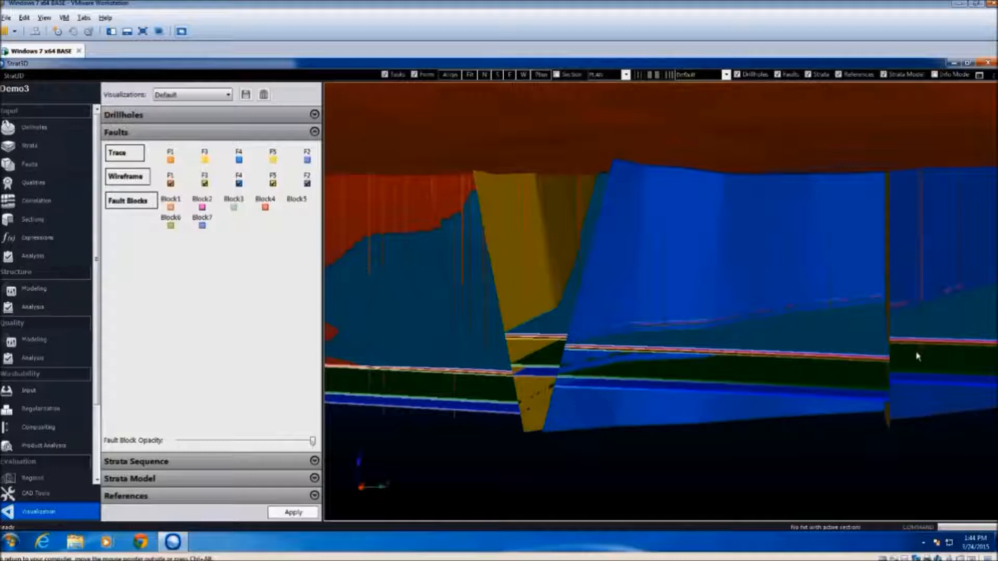
pyautogui.moveTo(918, 357); pyautogui.dragTo(411, 339, button='middle')
pyautogui.scroll(-2, 622, 379)
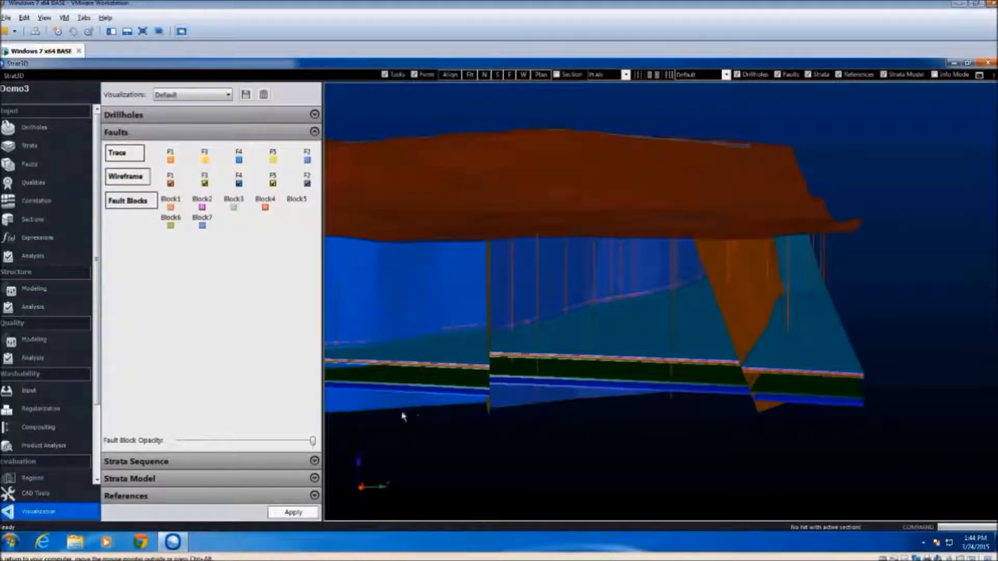
pyautogui.moveTo(444, 426); pyautogui.dragTo(379, 266, button='middle')
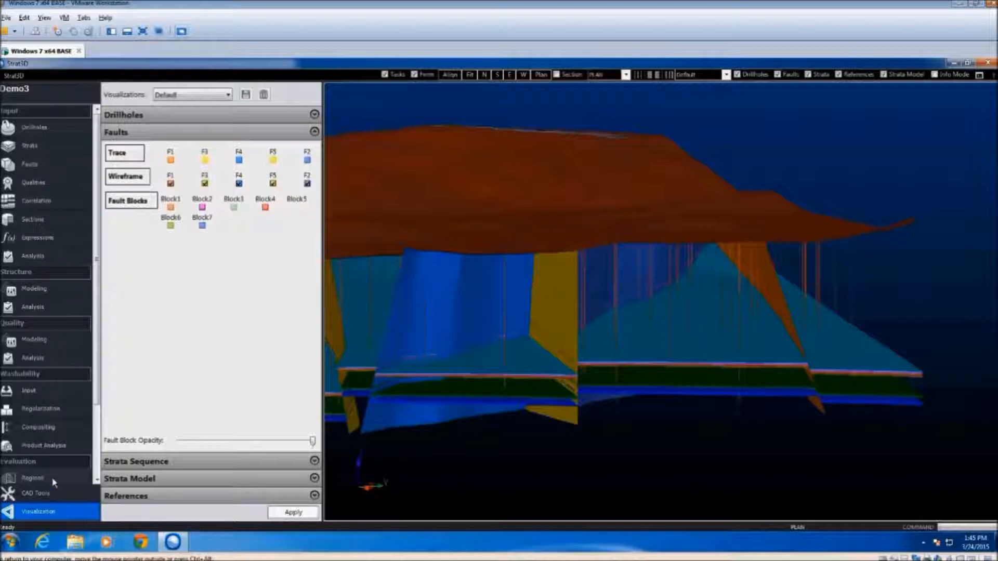
# Start importing a new reference object using the Datamine driver category and the Wireframes data type
pyautogui.click(135, 498)
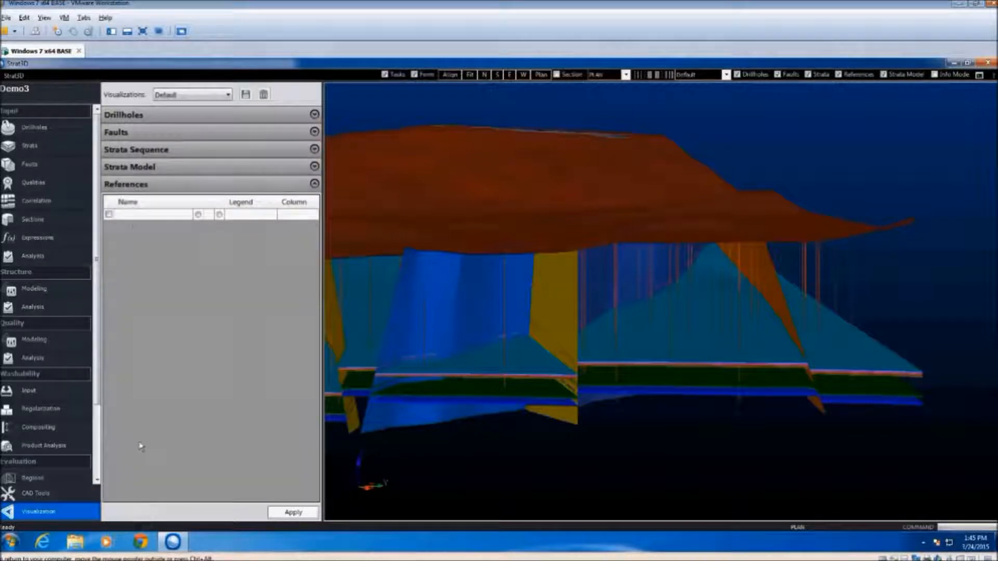
pyautogui.click(143, 215)
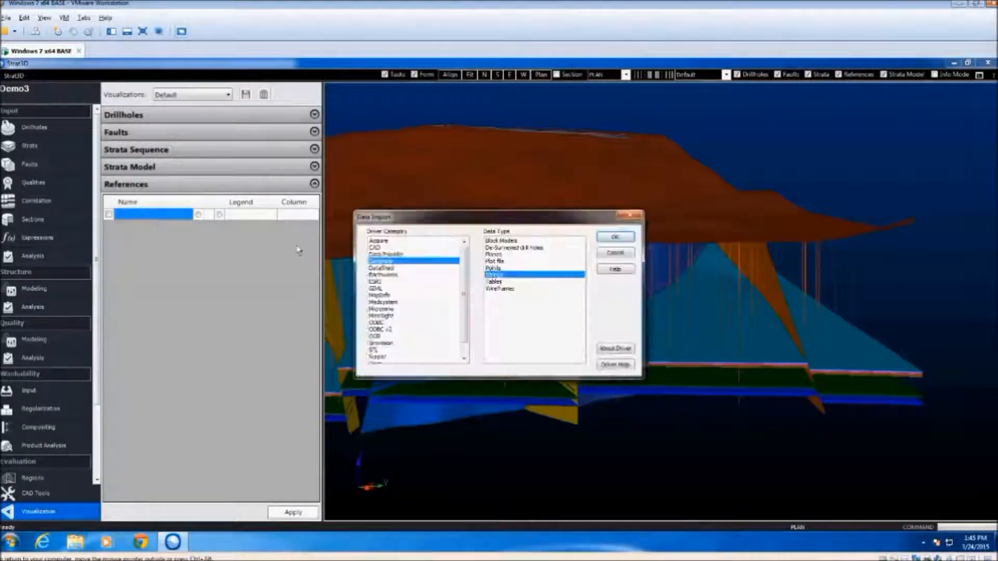
pyautogui.click(500, 289)
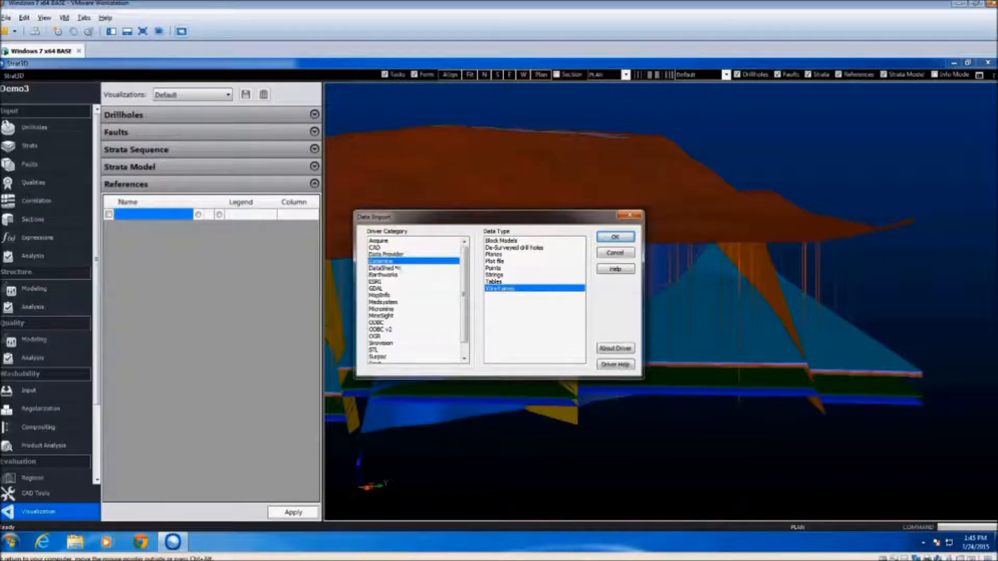
pyautogui.click(619, 238)
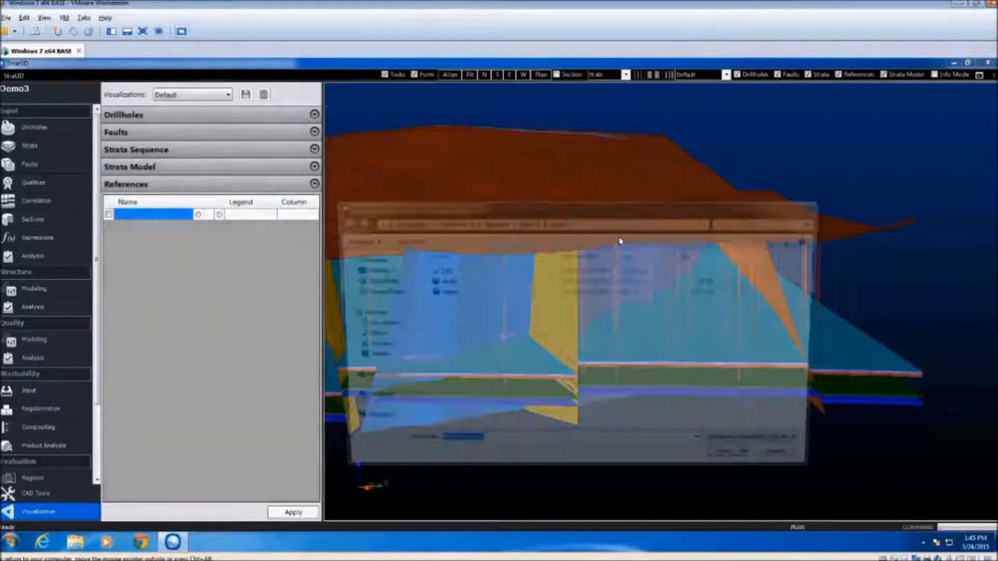
# Load the dyke wireframe reference from the Demo3 folder, using the Dyketr triangle file and the Dykept point file
pyautogui.click(526, 222)
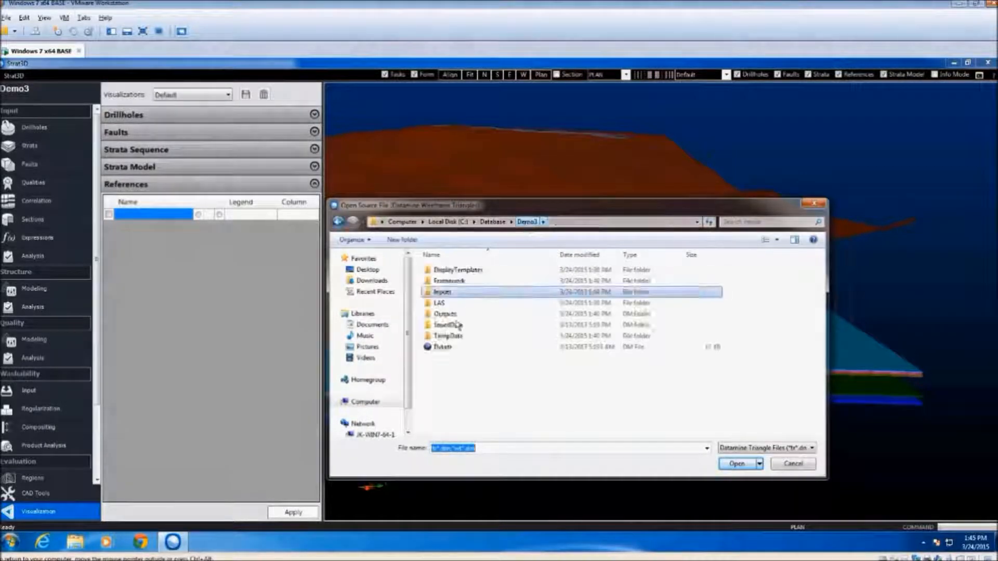
pyautogui.click(442, 347)
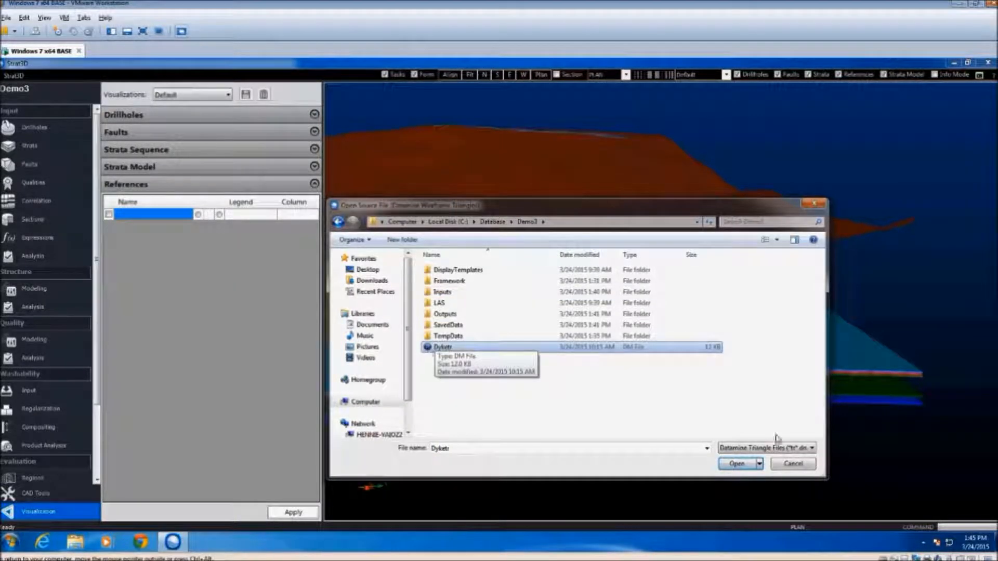
pyautogui.click(741, 464)
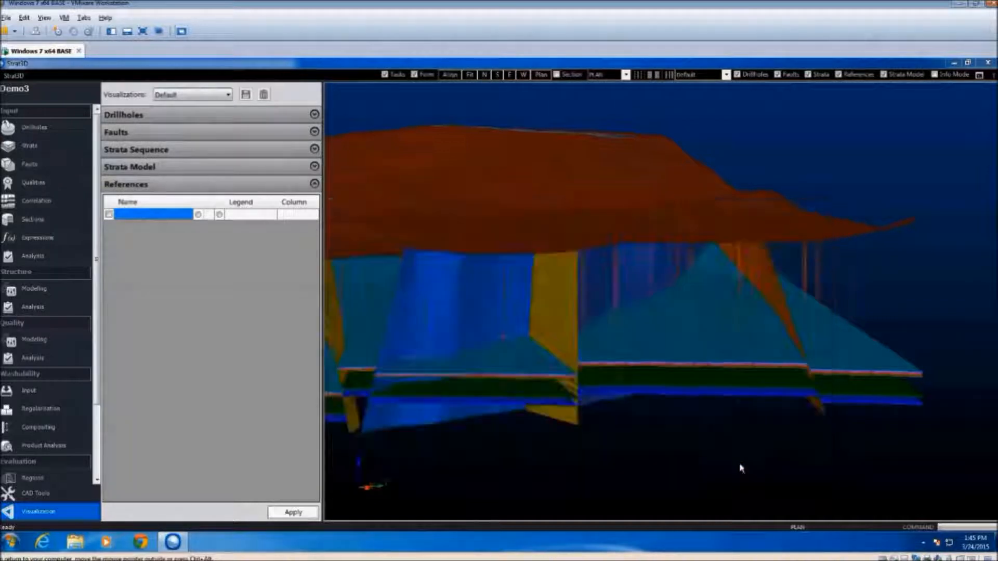
pyautogui.click(451, 348)
pyautogui.click(731, 465)
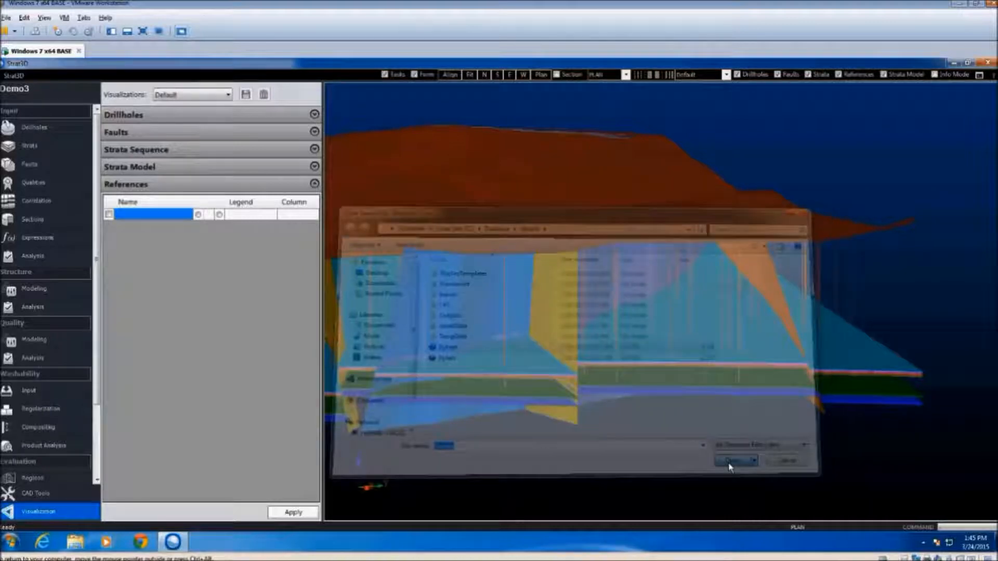
pyautogui.click(515, 415)
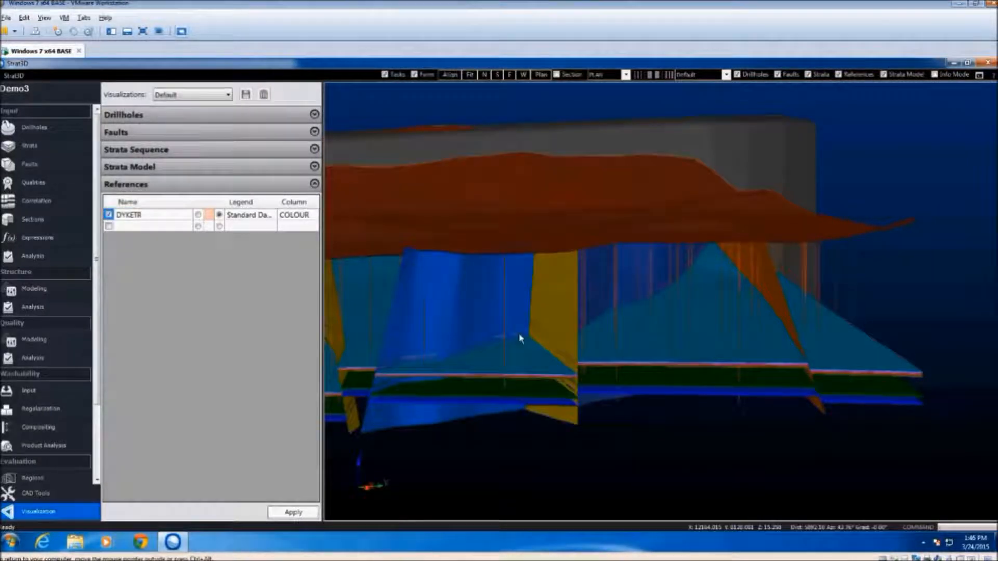
# Inspect the dyke wireframe, hide the DYKETR reference in the 3D view, and open the strata definition
pyautogui.moveTo(535, 339); pyautogui.dragTo(523, 320)
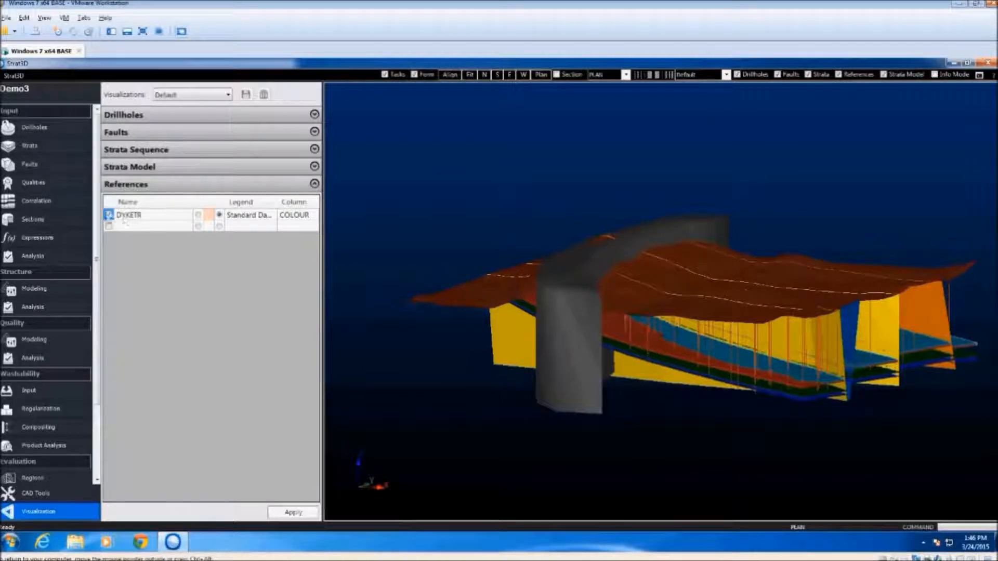
pyautogui.click(109, 215)
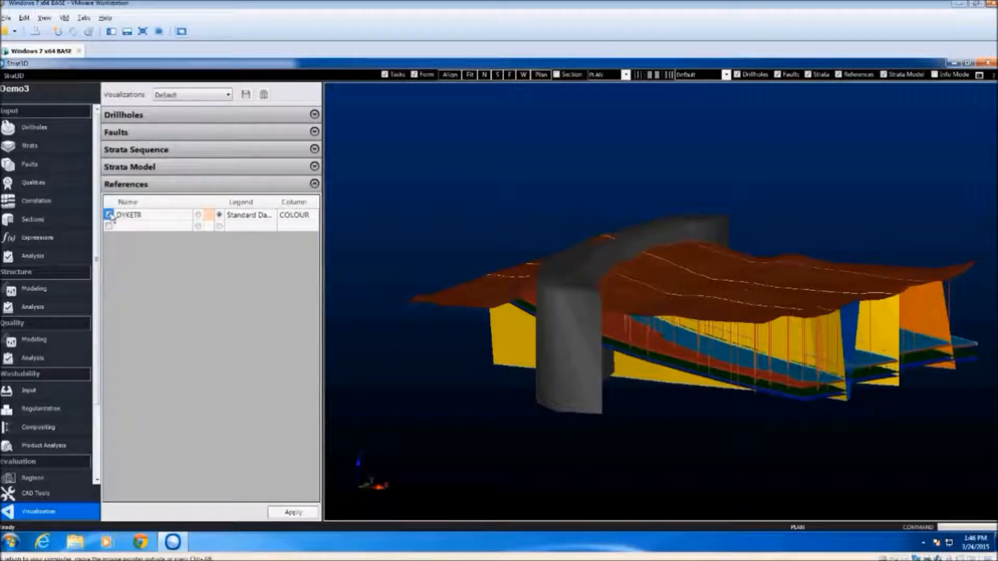
pyautogui.click(295, 512)
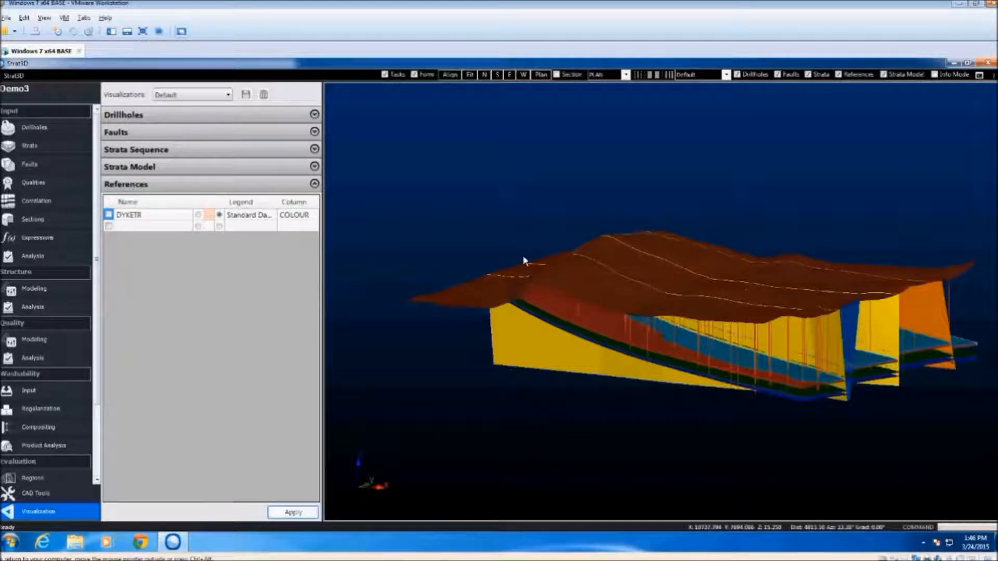
pyautogui.click(44, 151)
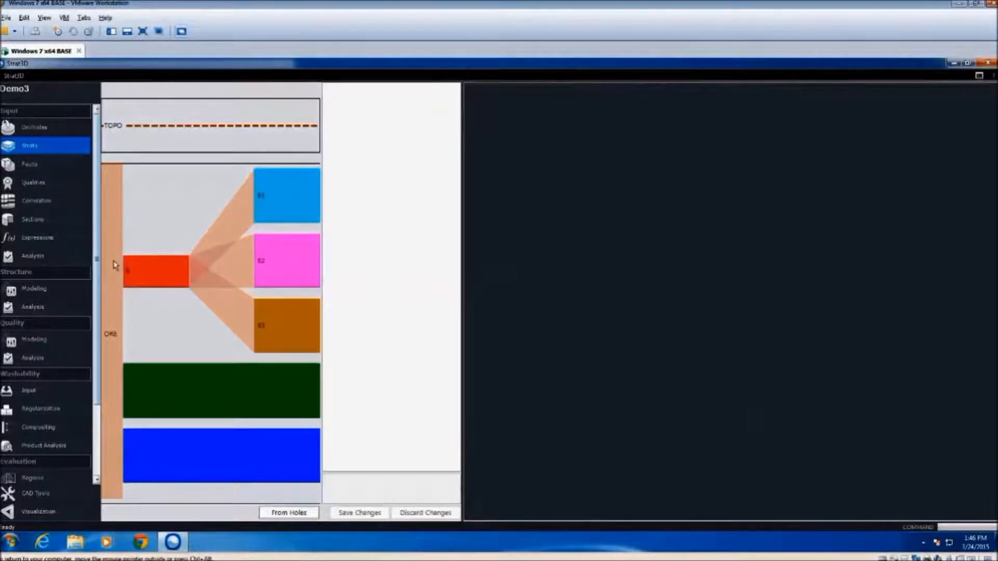
pyautogui.rightClick(115, 263)
pyautogui.click(151, 268)
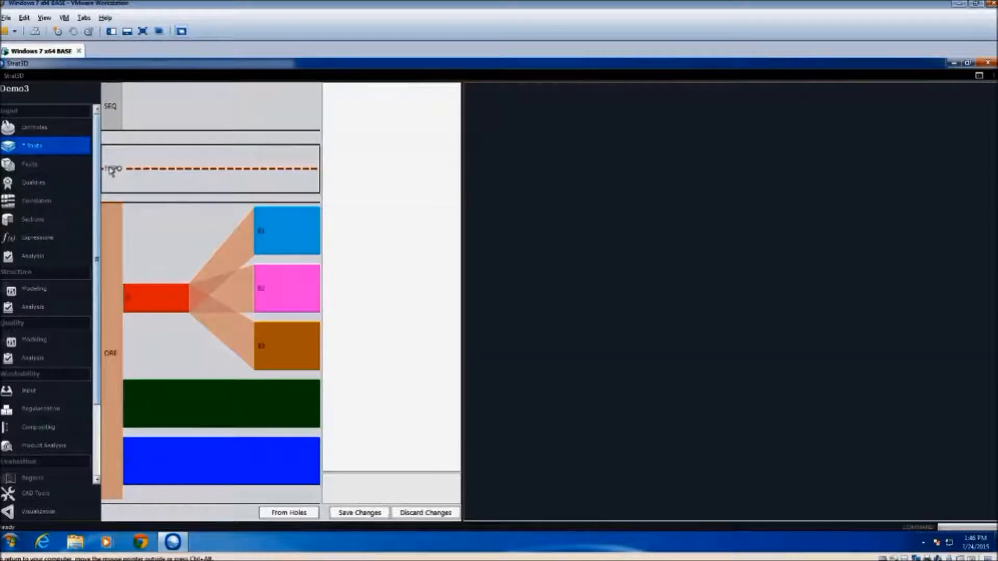
pyautogui.click(120, 105)
pyautogui.rightClick(116, 108)
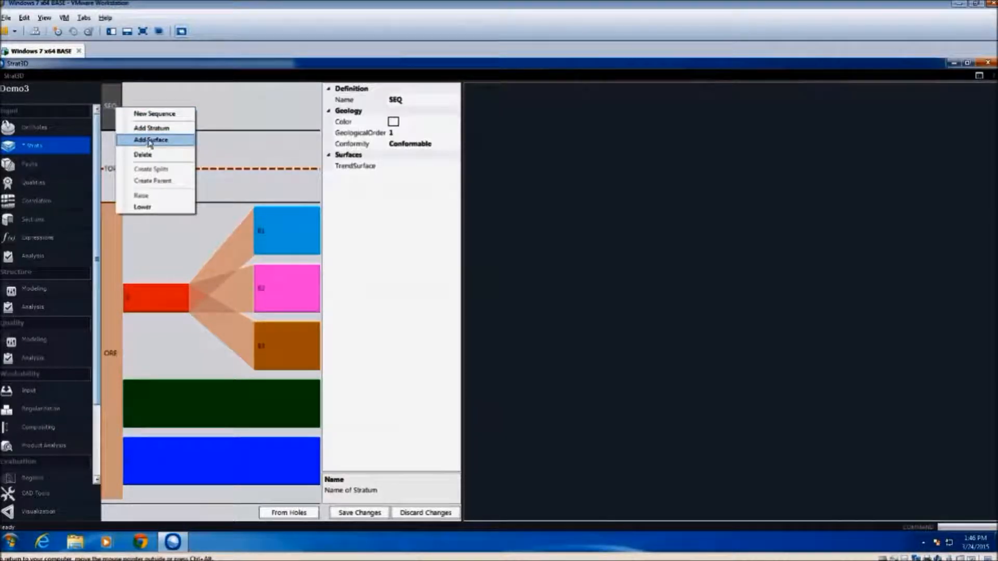
pyautogui.click(148, 208)
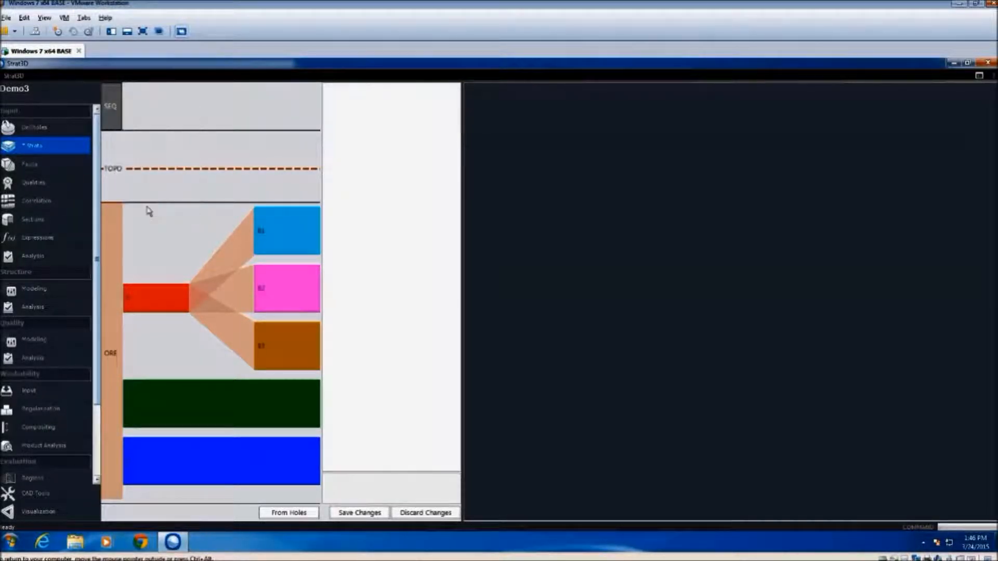
pyautogui.rightClick(116, 122)
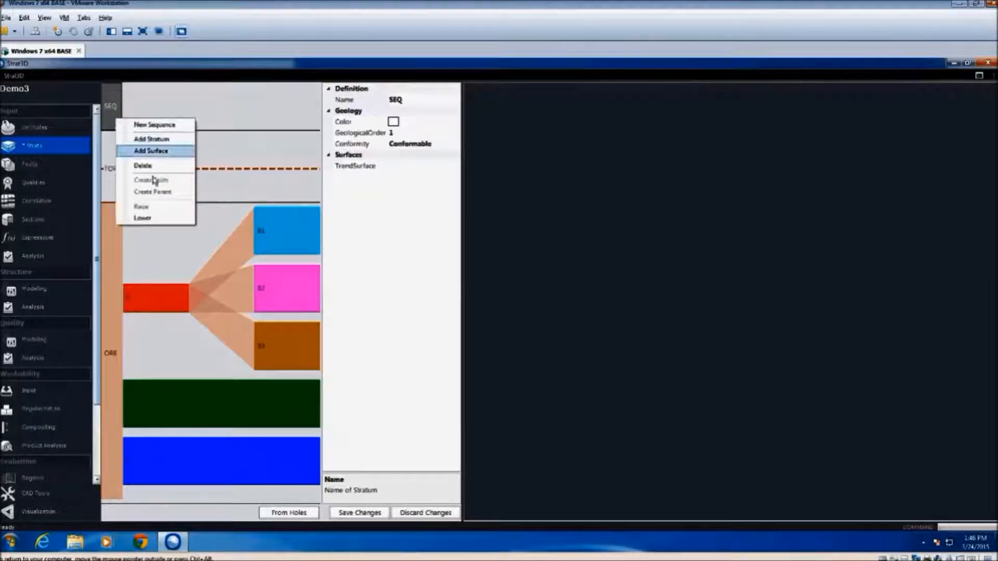
pyautogui.click(148, 216)
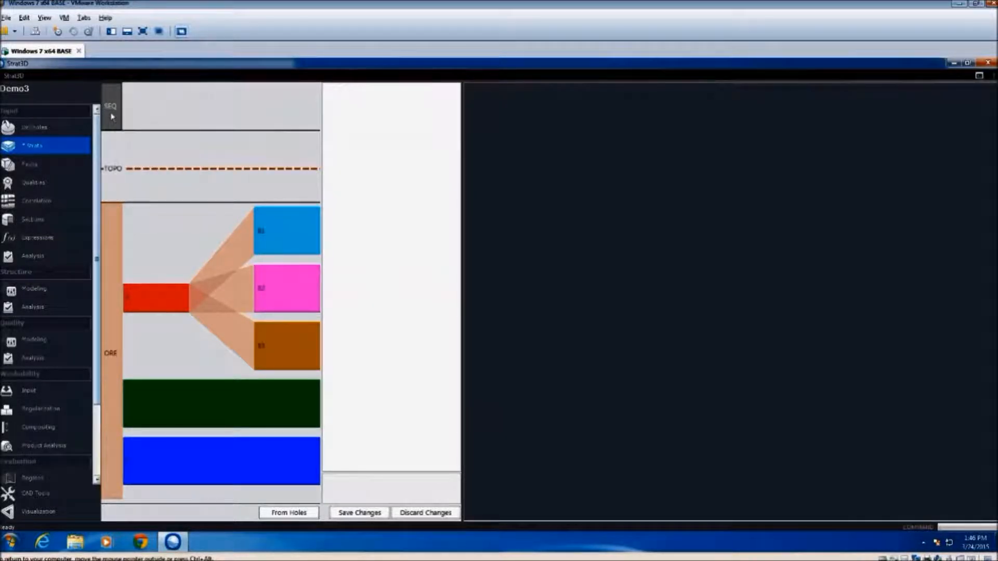
pyautogui.rightClick(113, 119)
pyautogui.click(141, 161)
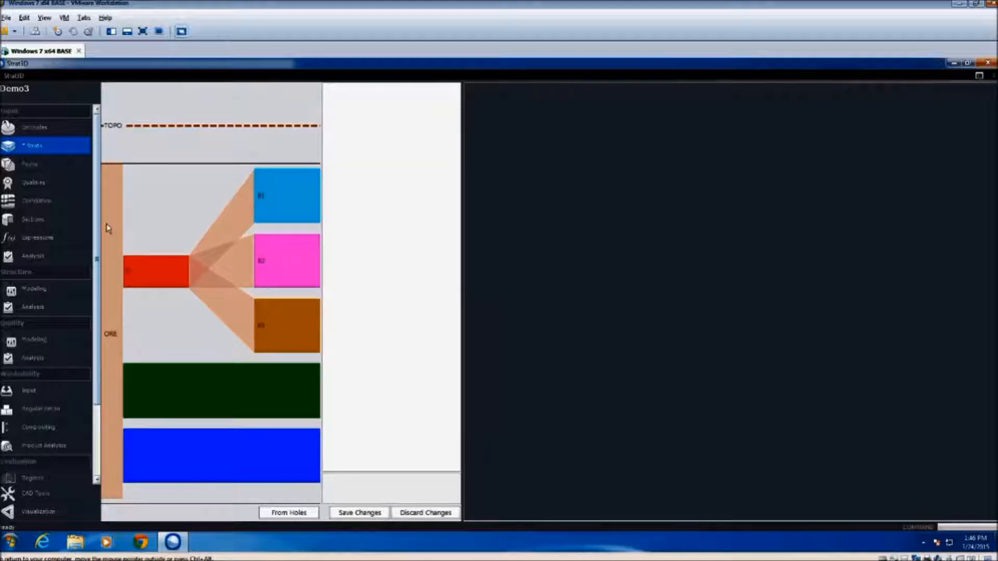
# Add a new sequence directly above the ORE sequence, below the TOPO surface
pyautogui.click(108, 229)
pyautogui.rightClick(105, 323)
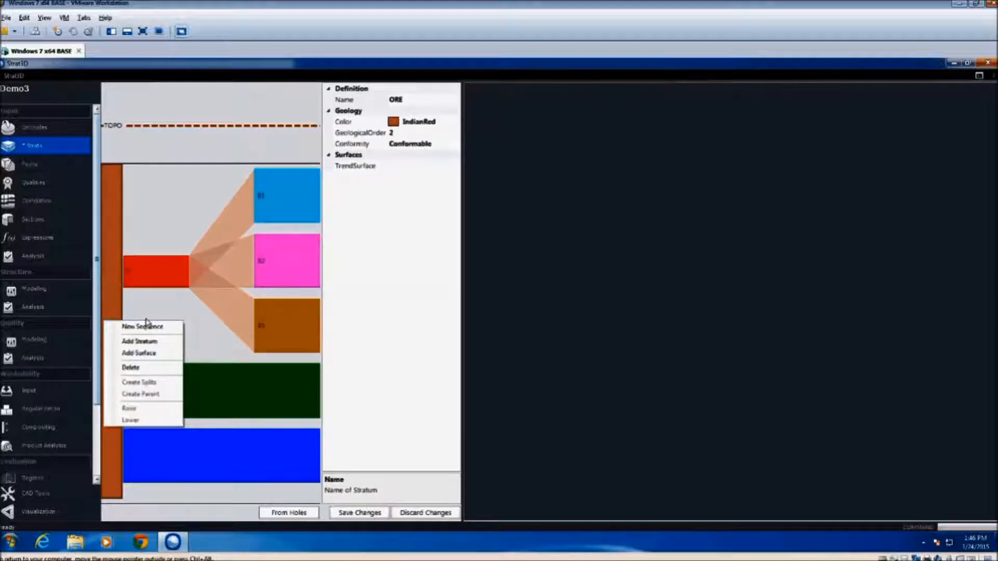
pyautogui.click(144, 327)
# Give the new sequence geological order 3, Transgressive conformity and the name INT, and save the changes
pyautogui.click(108, 181)
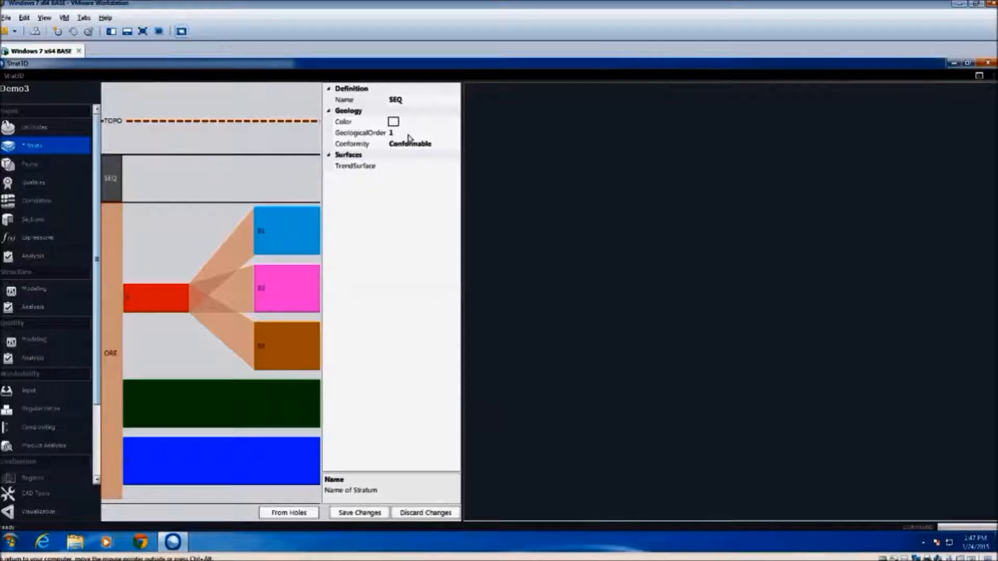
pyautogui.click(358, 134)
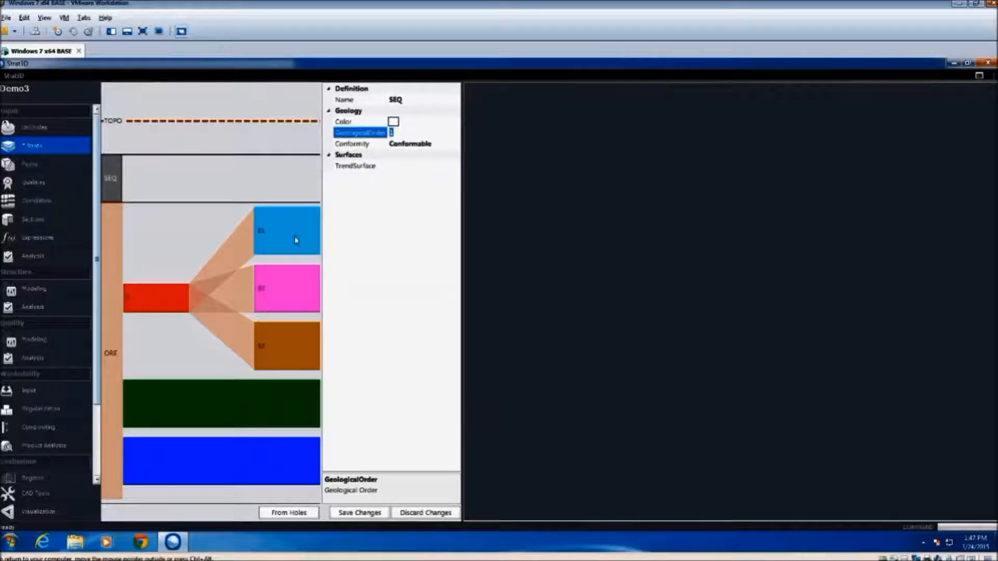
pyautogui.write('3')
pyautogui.click(467, 156)
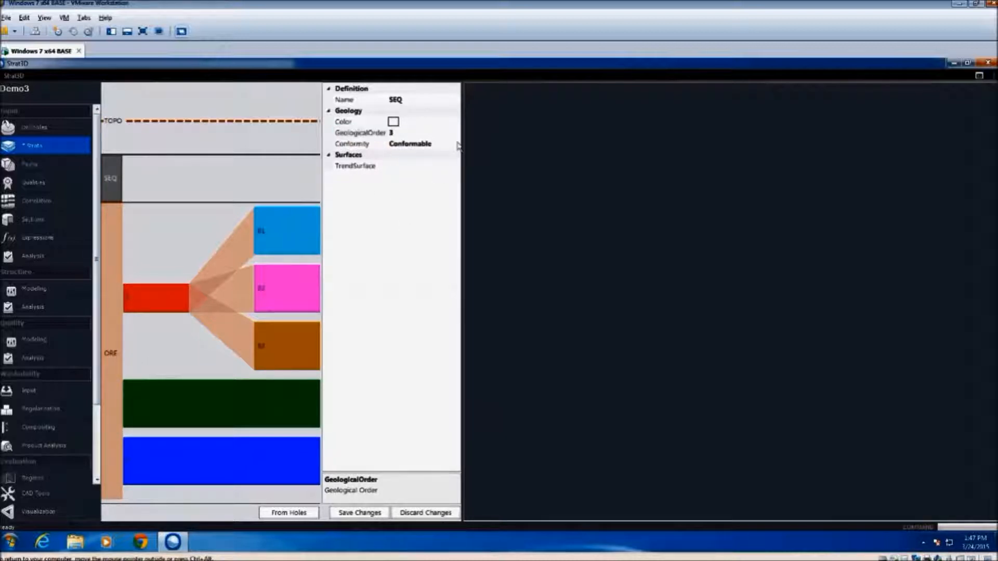
pyautogui.click(456, 145)
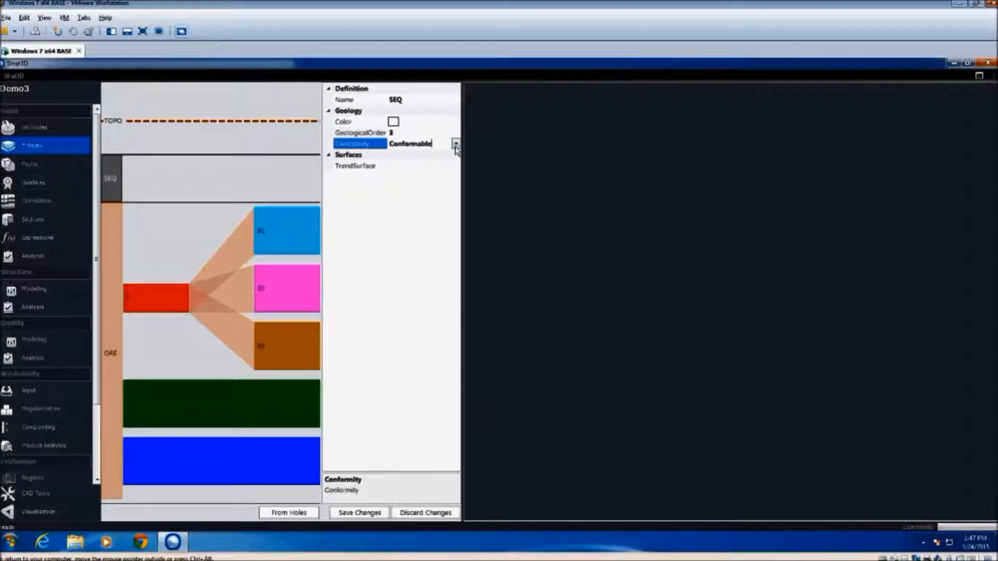
pyautogui.click(456, 144)
pyautogui.click(415, 188)
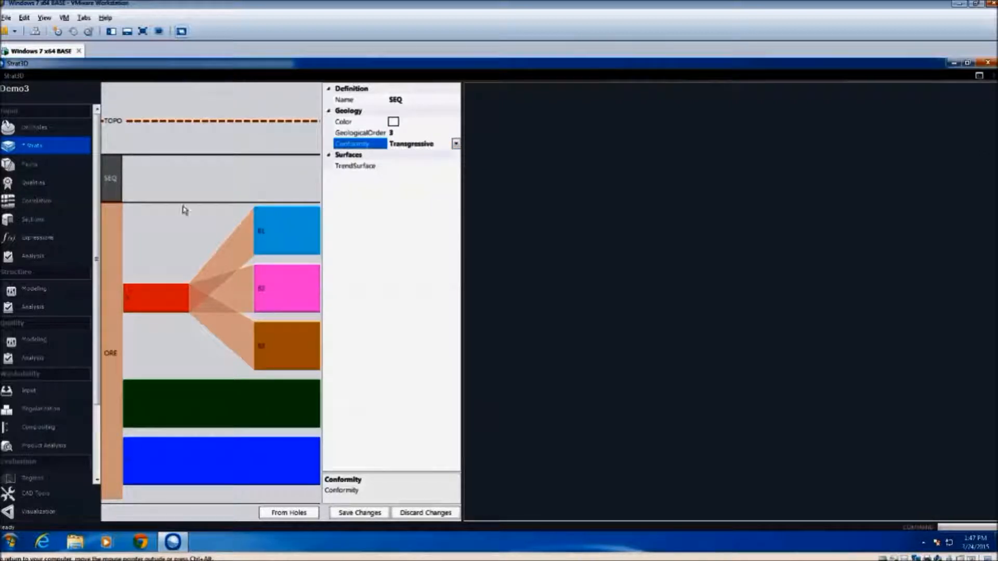
pyautogui.click(435, 101)
pyautogui.write('INT')
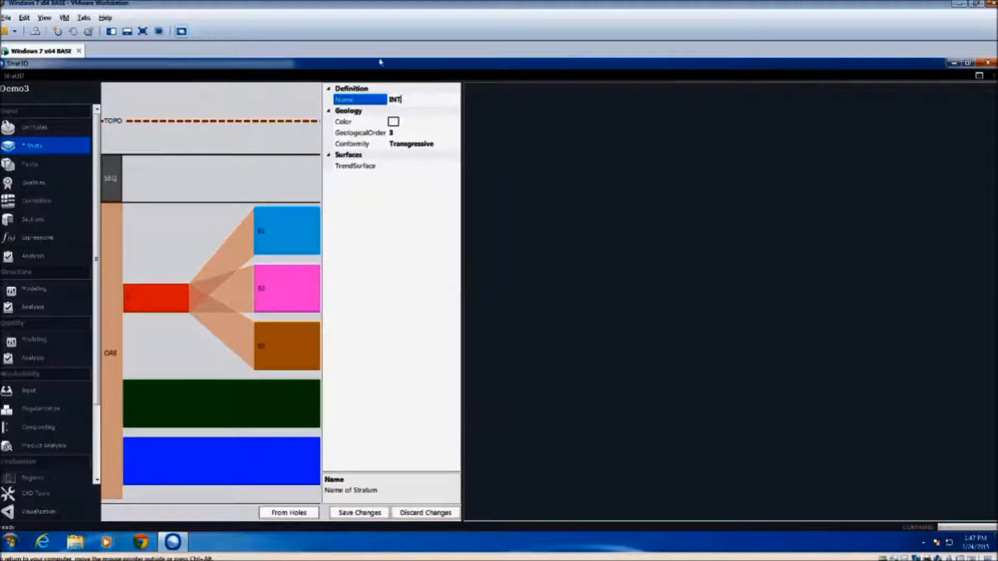
pyautogui.click(370, 513)
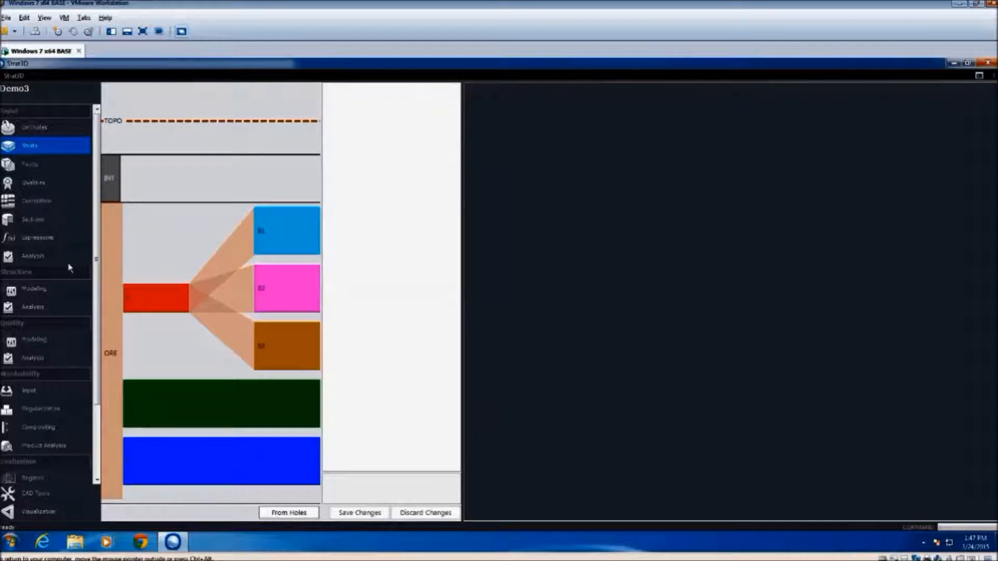
# Review the ORE and INT sequence properties and add a new stratum to the INT sequence
pyautogui.click(107, 330)
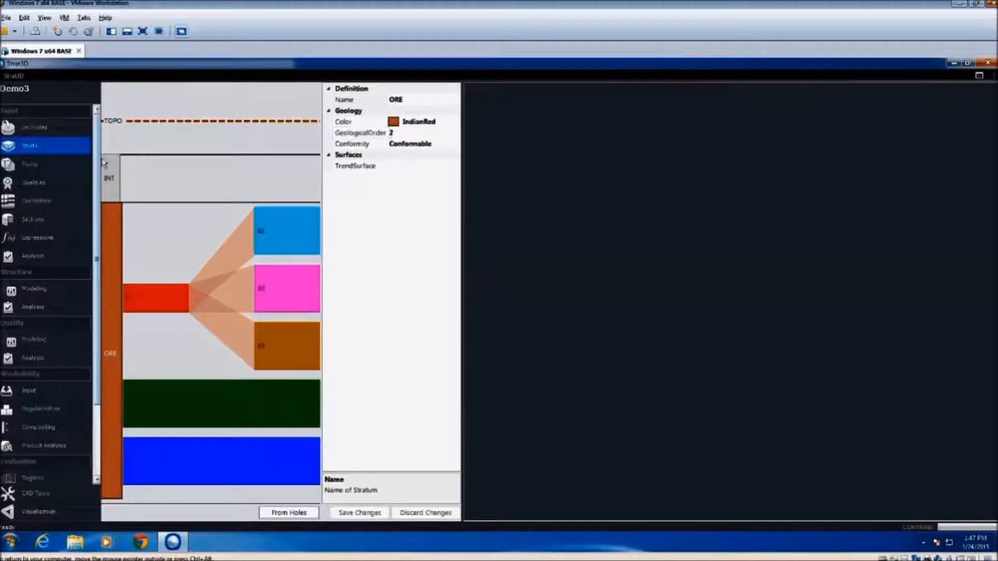
pyautogui.click(116, 182)
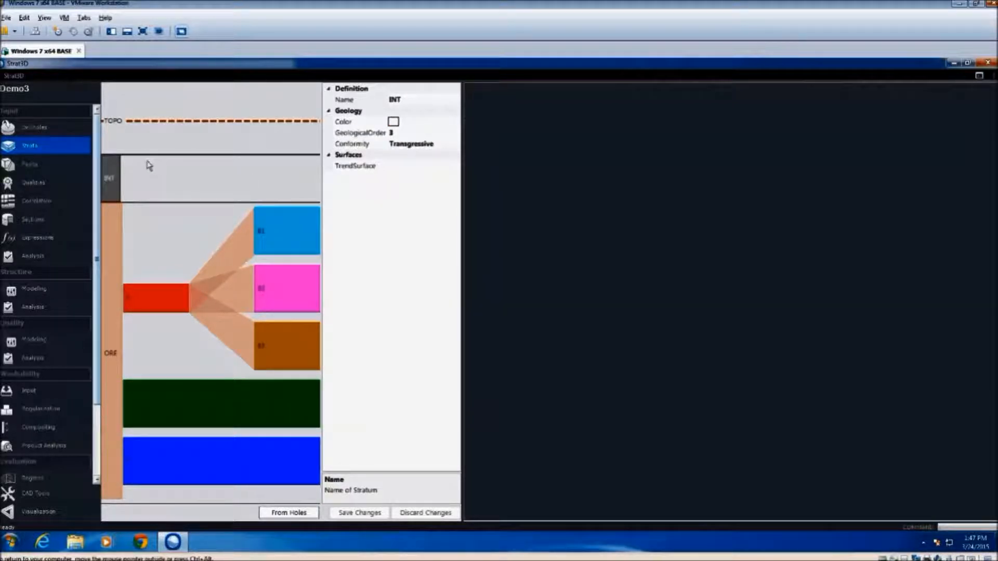
pyautogui.rightClick(112, 174)
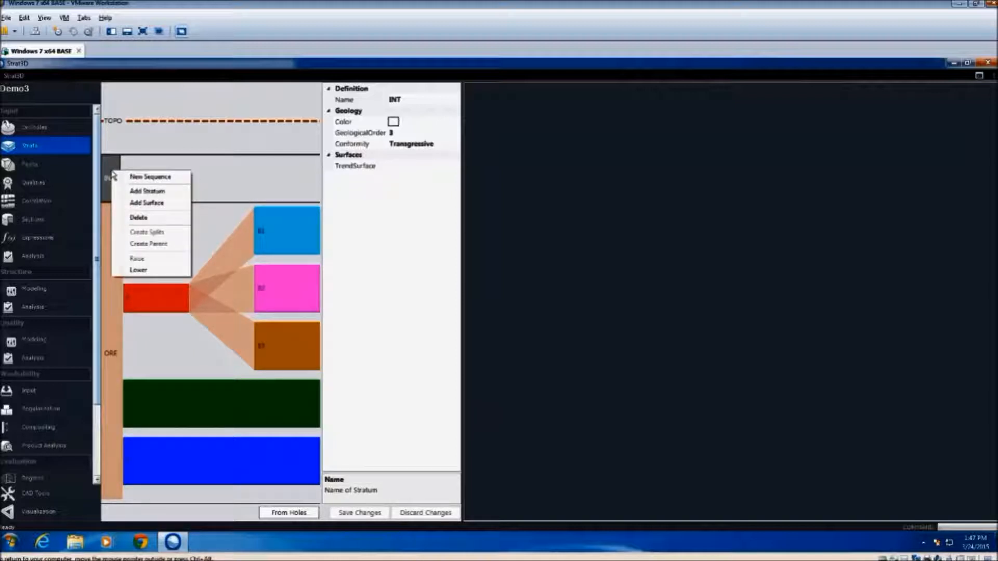
pyautogui.click(145, 191)
# Set the new INT stratum's colour to Yellow and its name to DYK
pyautogui.click(143, 183)
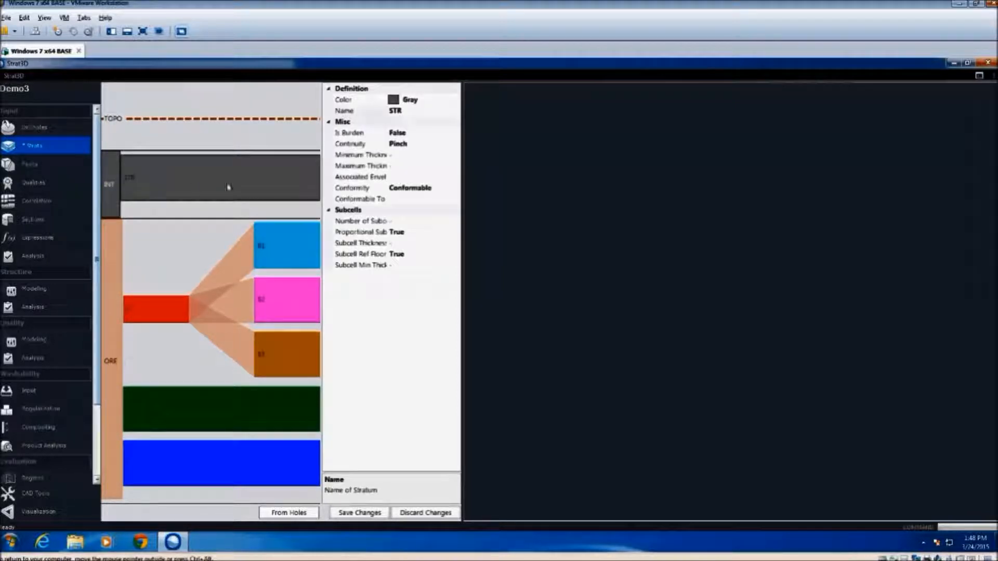
pyautogui.click(455, 99)
pyautogui.click(456, 99)
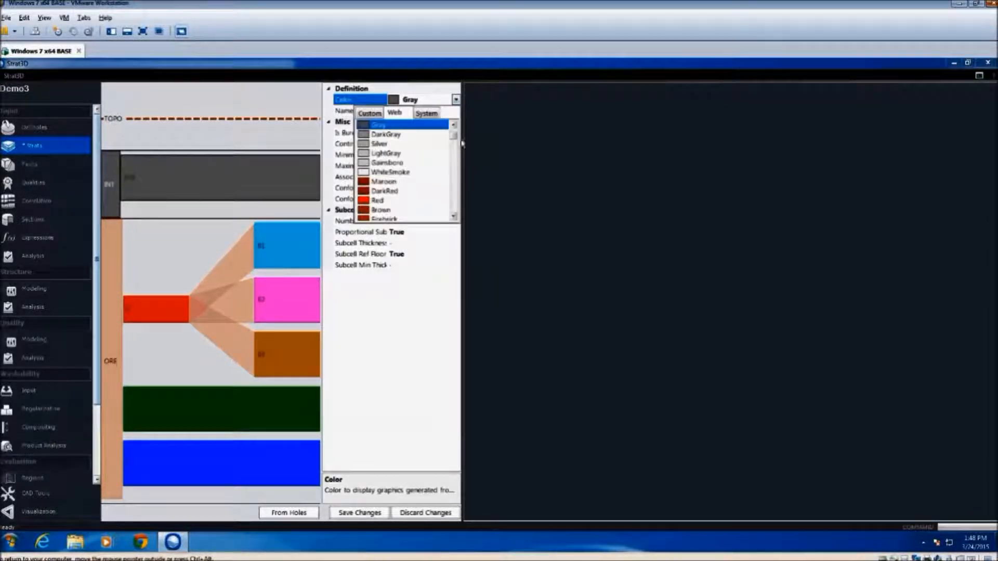
pyautogui.moveTo(454, 136); pyautogui.dragTo(454, 169)
pyautogui.click(390, 160)
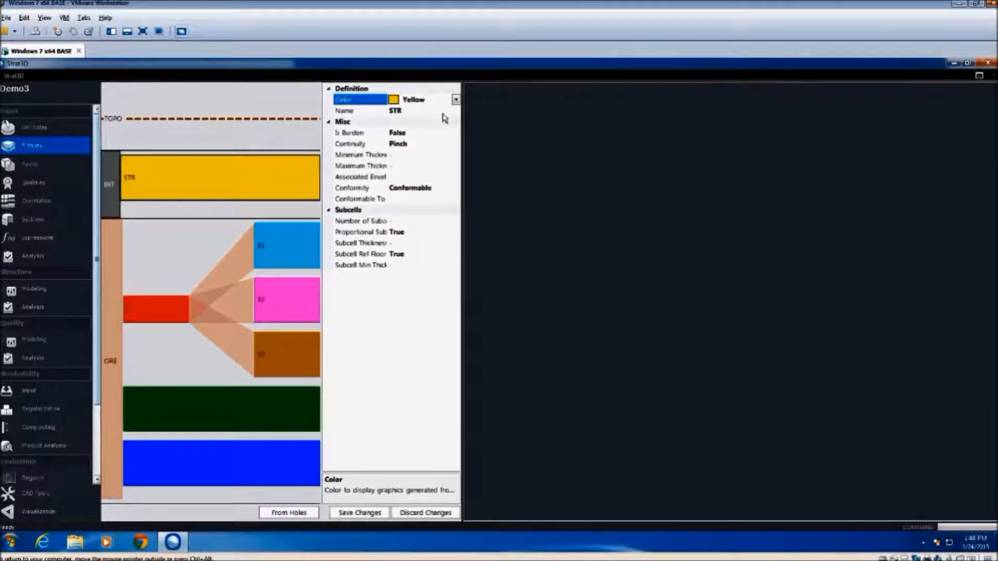
pyautogui.click(429, 112)
pyautogui.write('DYK')
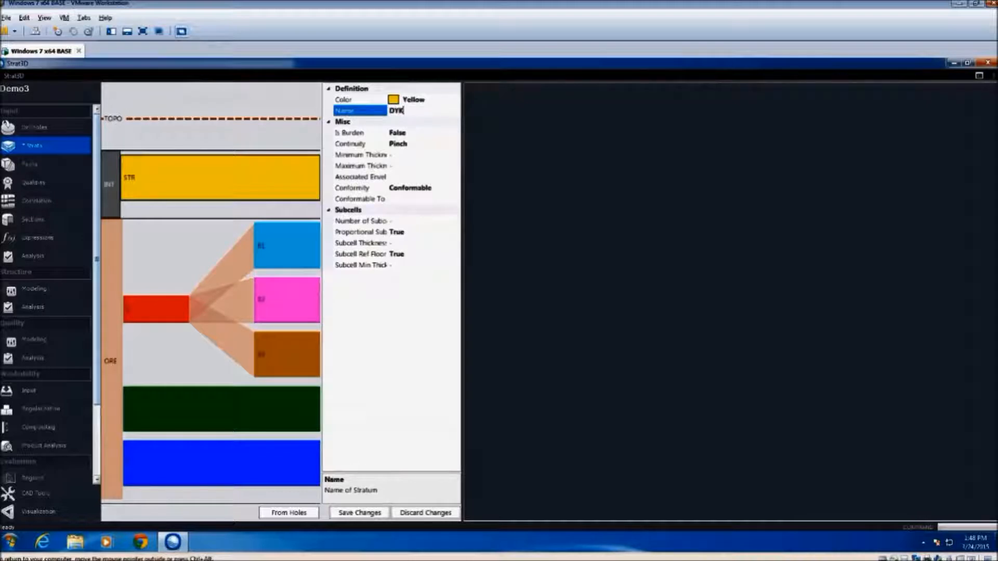
pyautogui.press('Return')
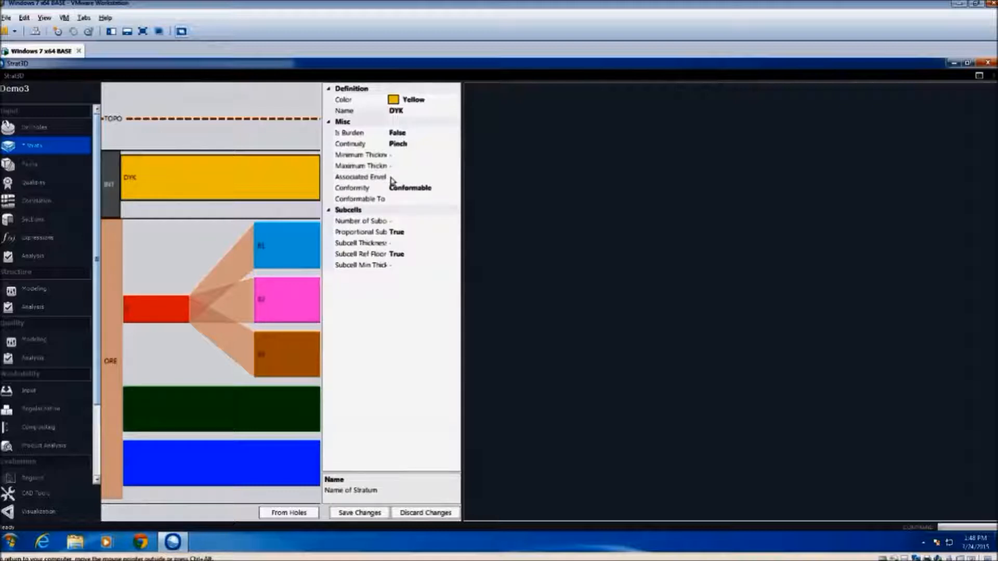
# Link the Dyketr wireframe file from the Demo3 folder as the DYK stratum's associated envelope and save the changes
pyautogui.click(456, 180)
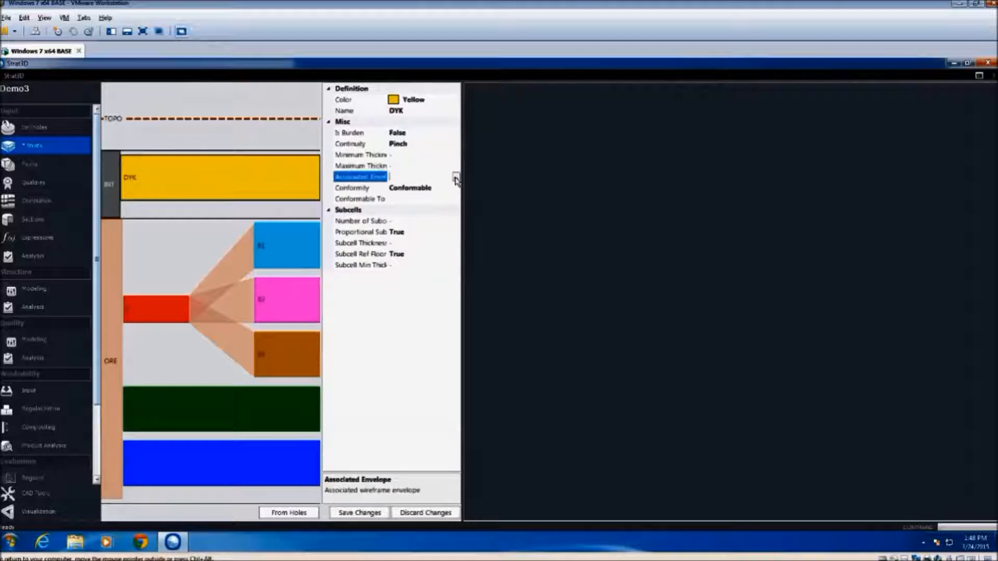
pyautogui.click(456, 179)
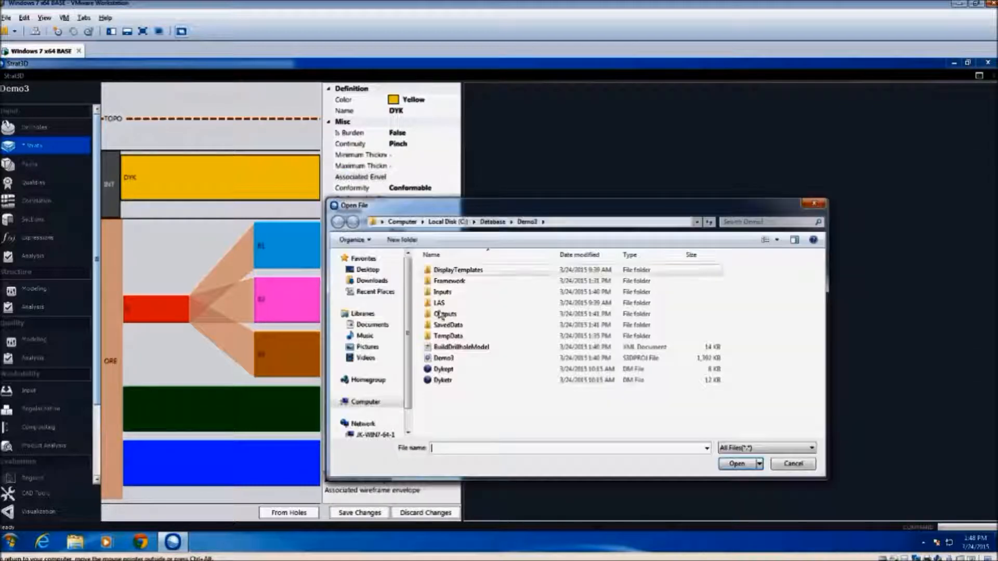
pyautogui.click(442, 381)
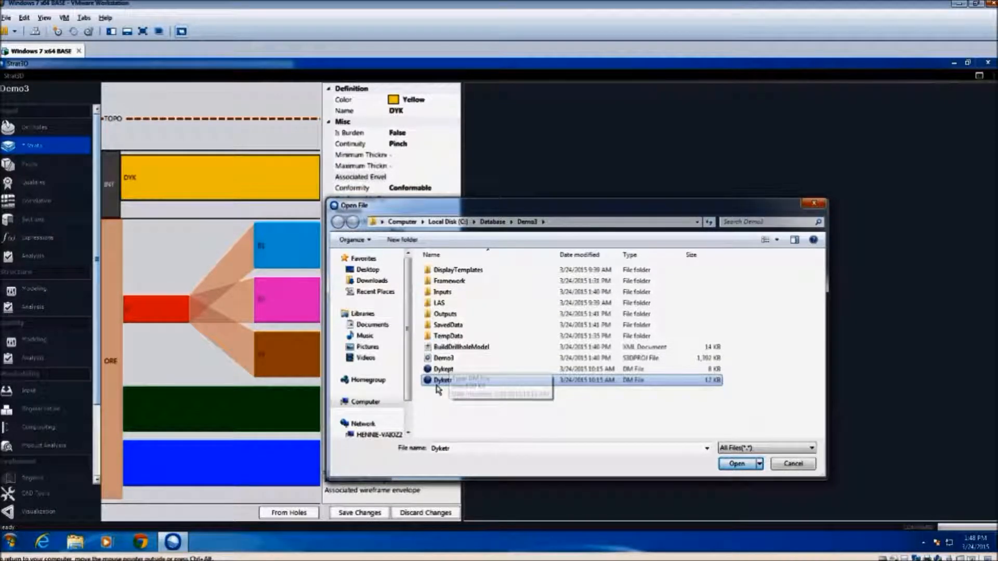
pyautogui.click(738, 464)
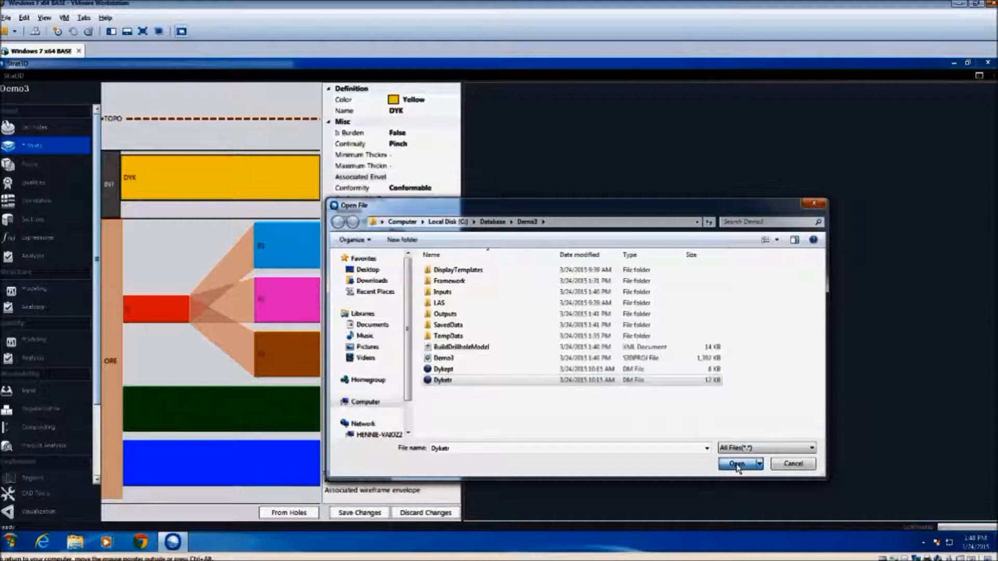
pyautogui.click(359, 513)
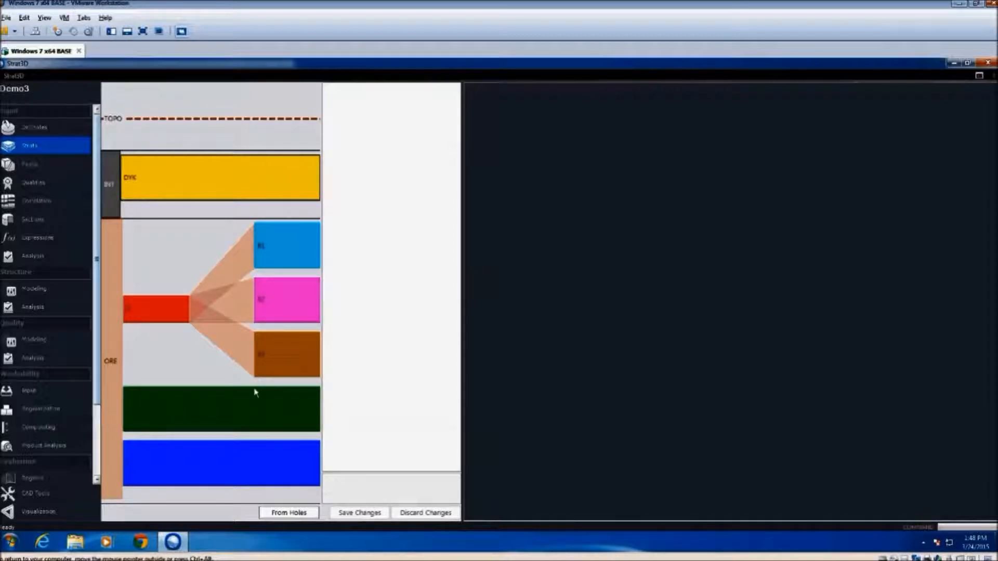
# Run the structure model build with only the drillhole model and wireframes stages enabled
pyautogui.click(55, 294)
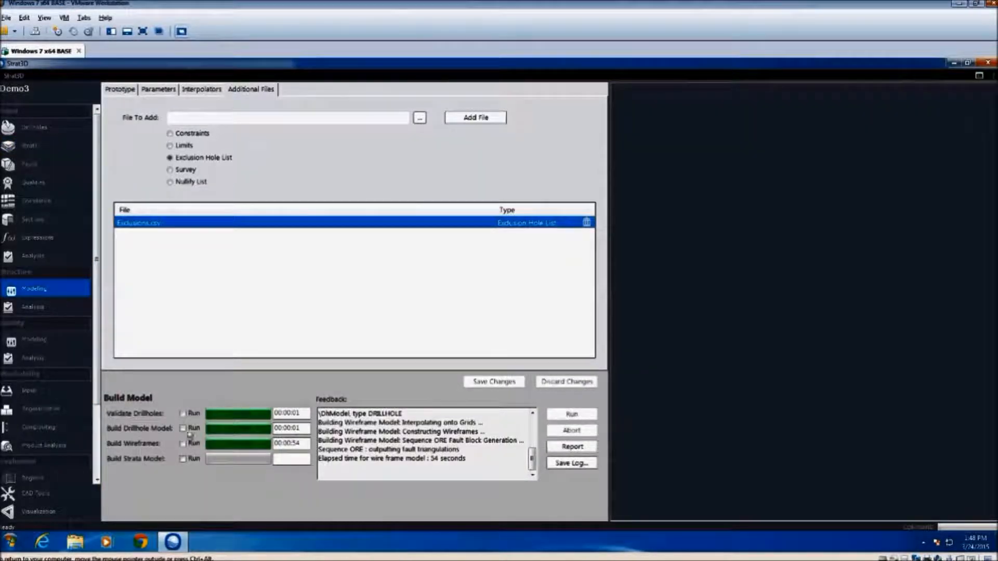
pyautogui.click(183, 428)
pyautogui.click(183, 444)
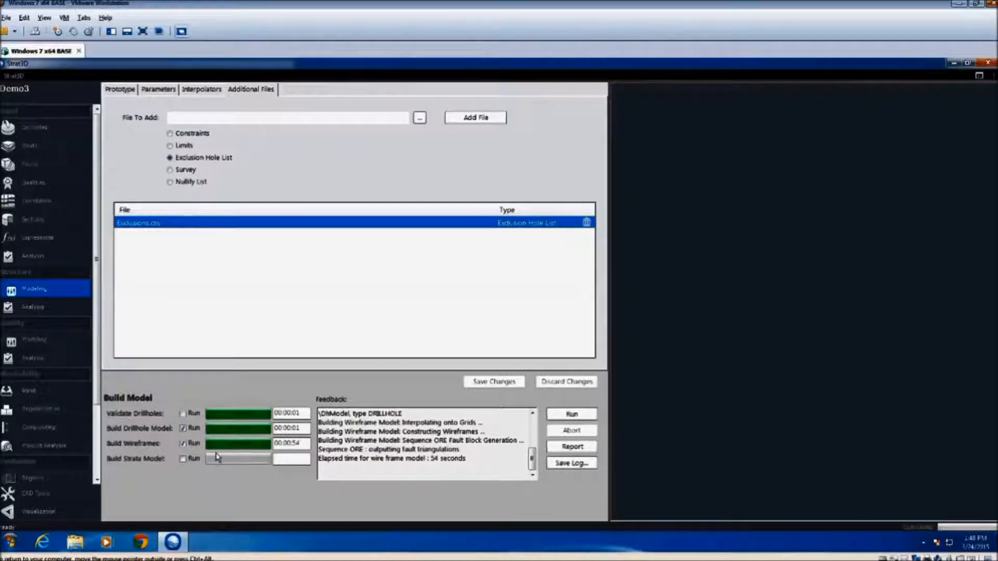
pyautogui.click(571, 415)
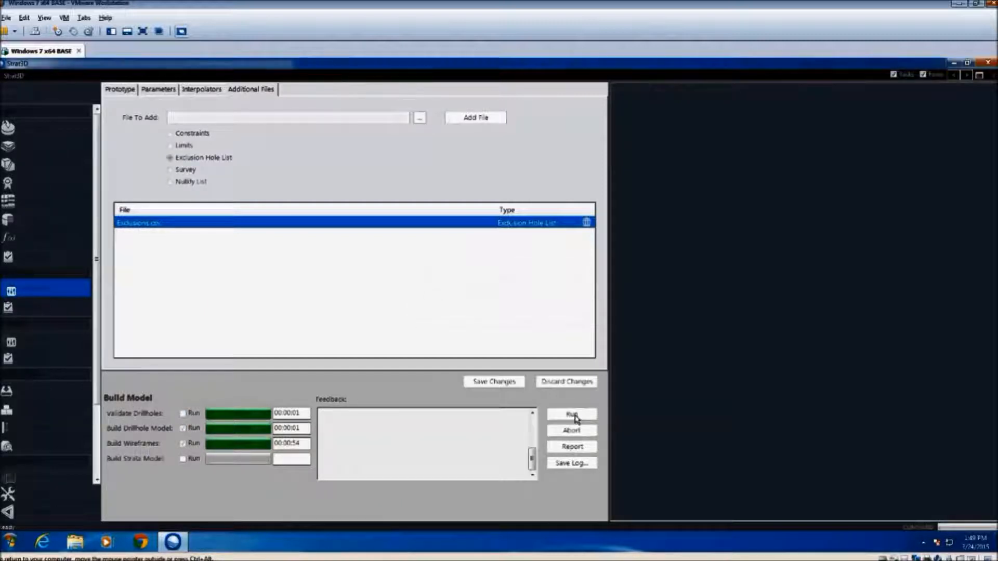
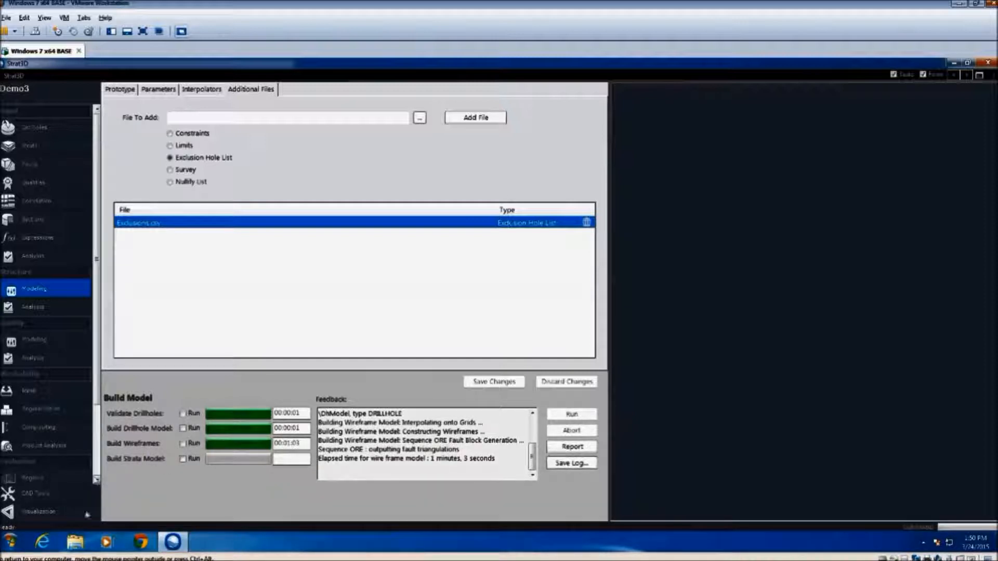
# Close and restart Strat3D, and reopen the recently used Demo3 project
pyautogui.click(65, 518)
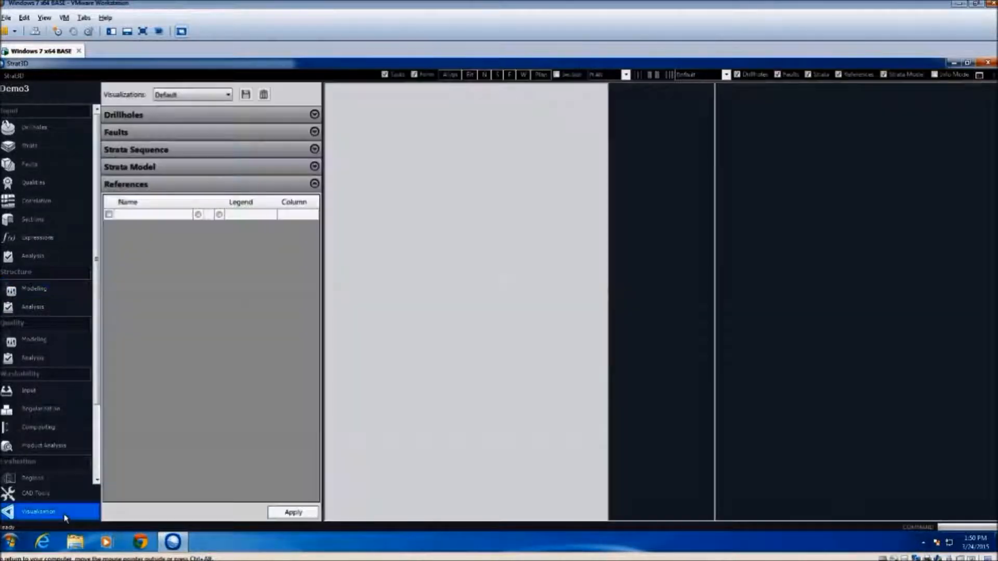
pyautogui.click(137, 151)
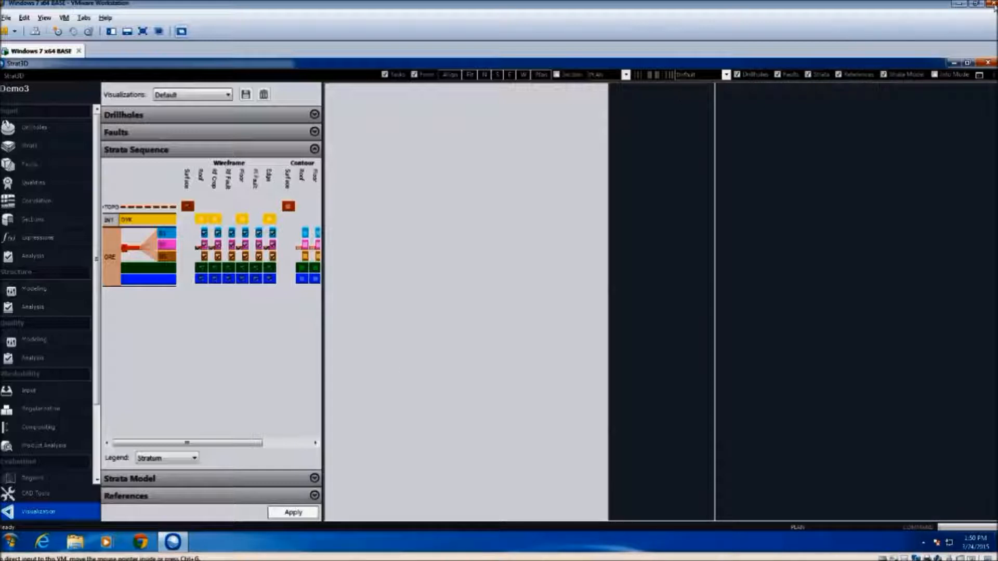
pyautogui.click(989, 64)
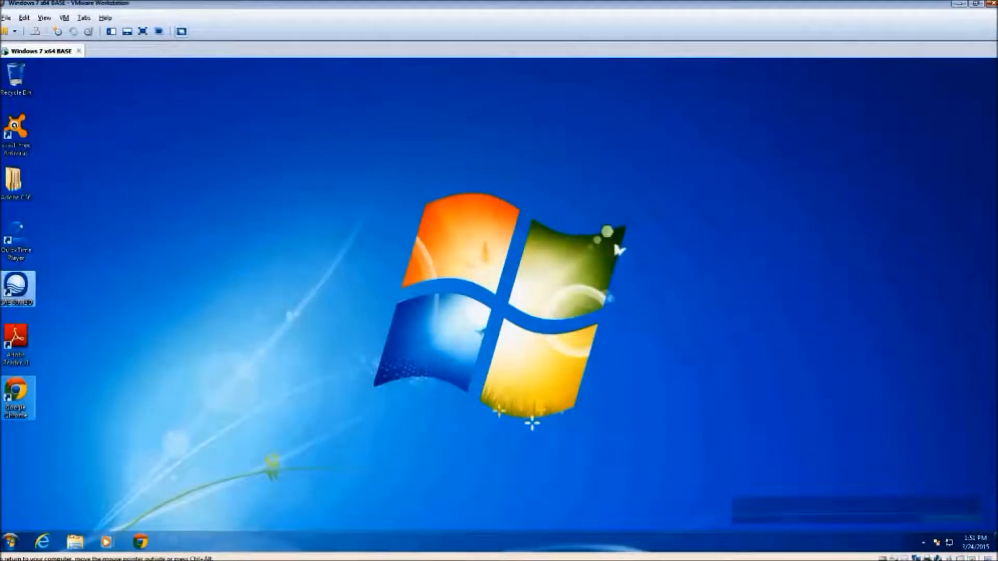
pyautogui.doubleClick(16, 287)
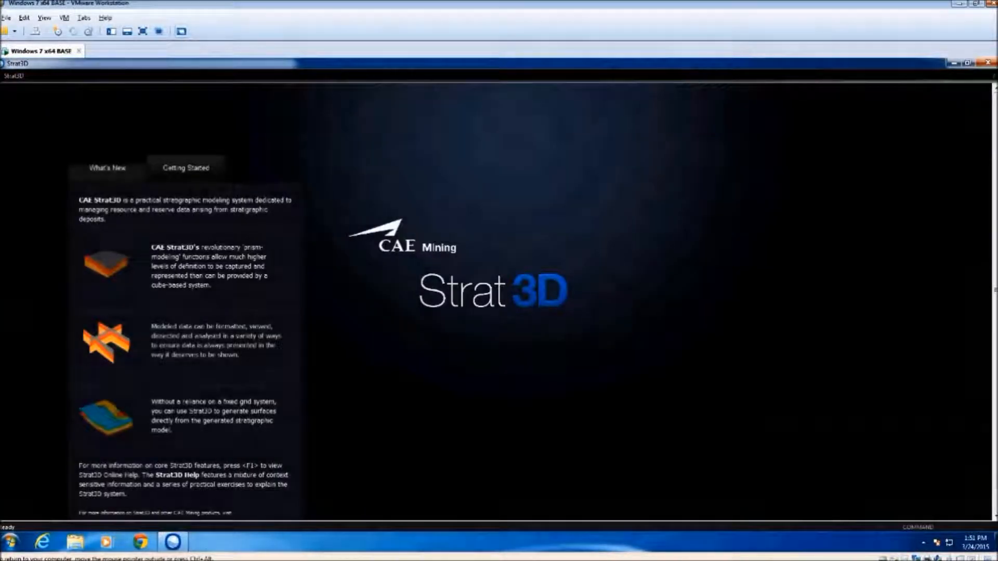
pyautogui.click(16, 76)
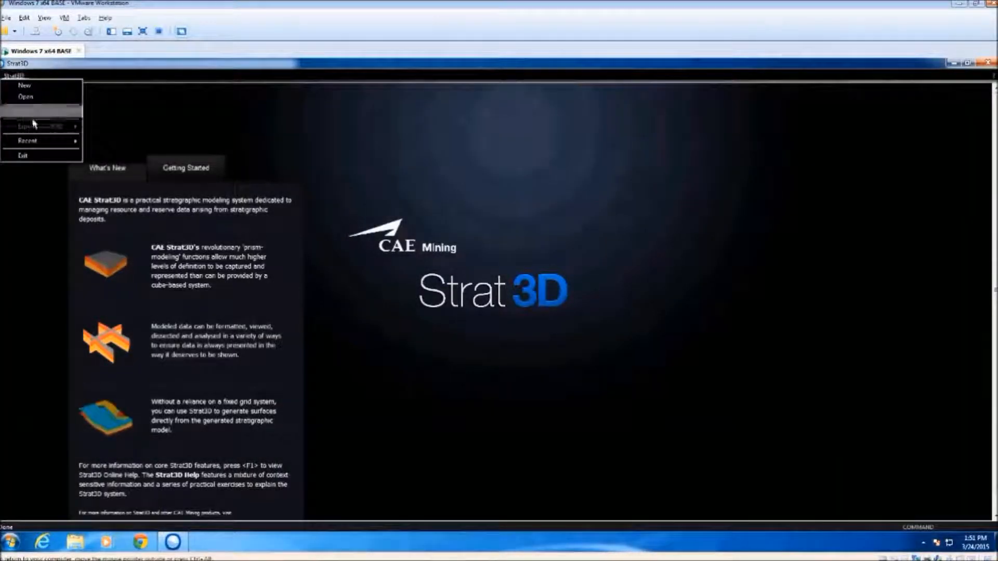
pyautogui.moveTo(62, 140)
pyautogui.click(135, 142)
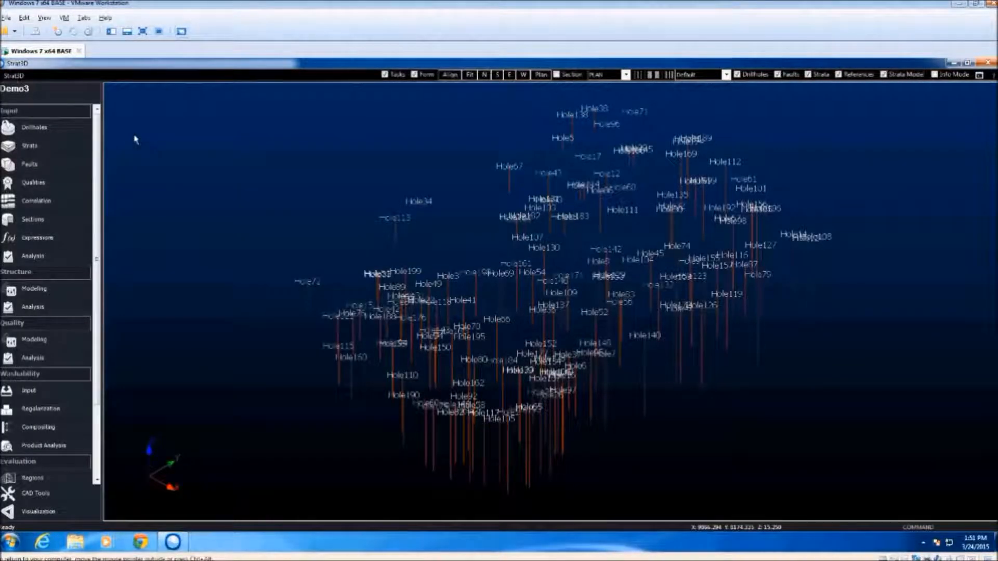
# Display the wireframes of the TOPO surface, the DYK stratum and the upper three ORE strata in the 3D view
pyautogui.click(42, 514)
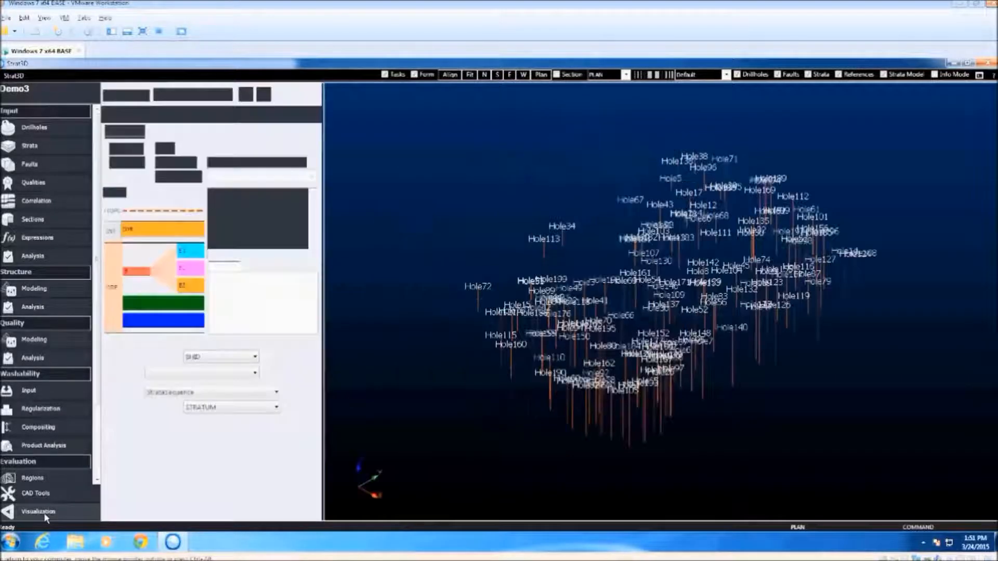
pyautogui.click(151, 464)
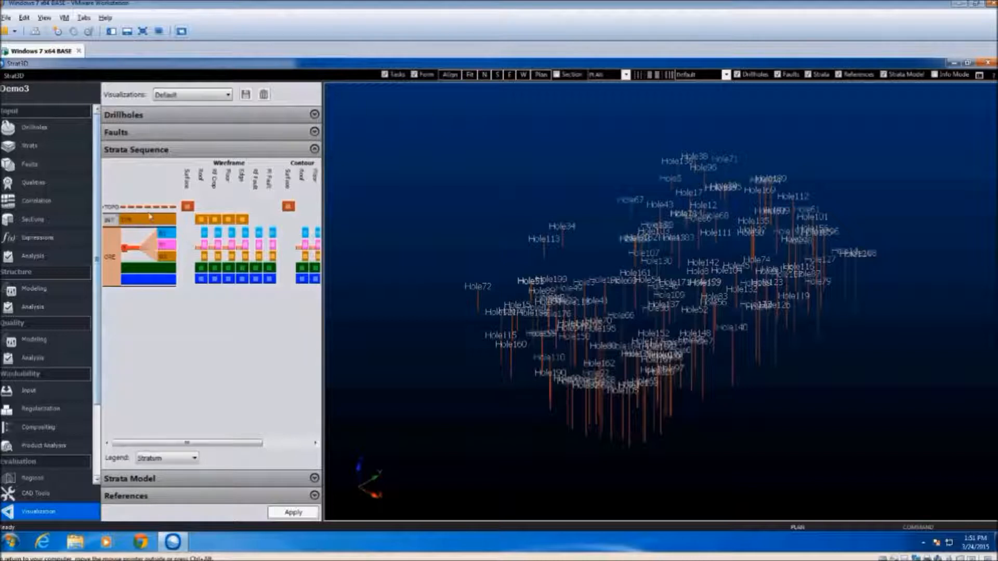
pyautogui.moveTo(189, 228); pyautogui.dragTo(286, 265)
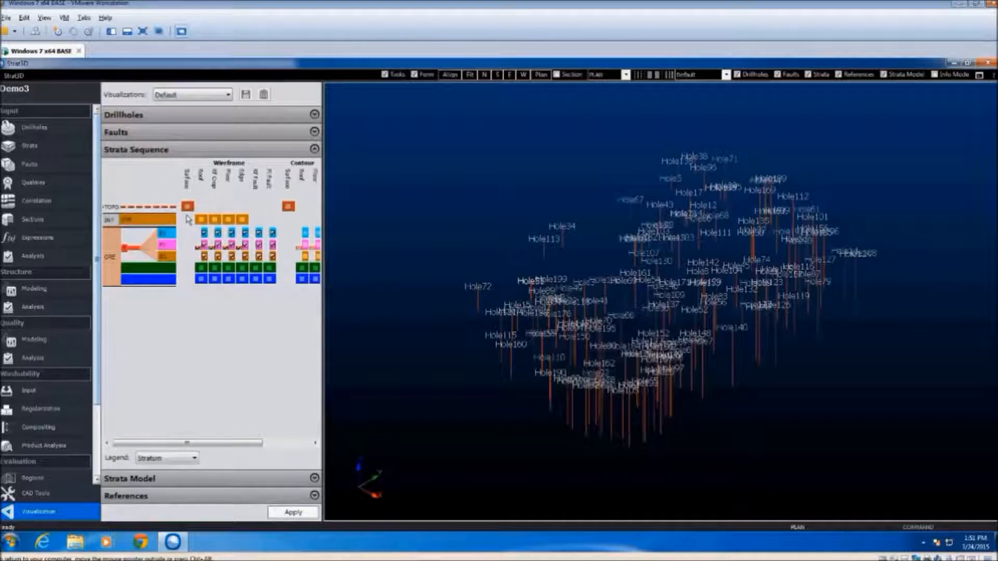
pyautogui.moveTo(194, 212); pyautogui.dragTo(256, 232)
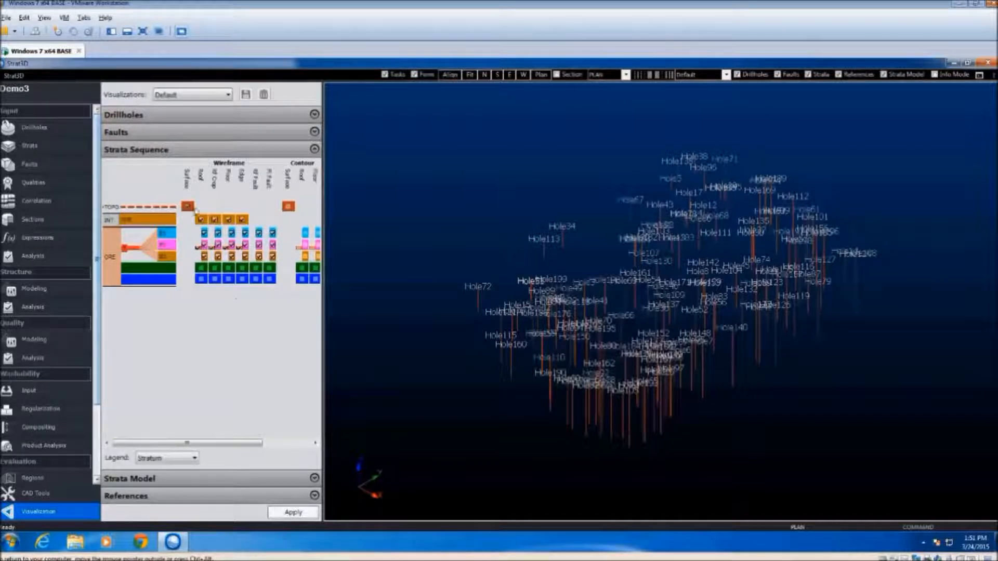
pyautogui.click(292, 513)
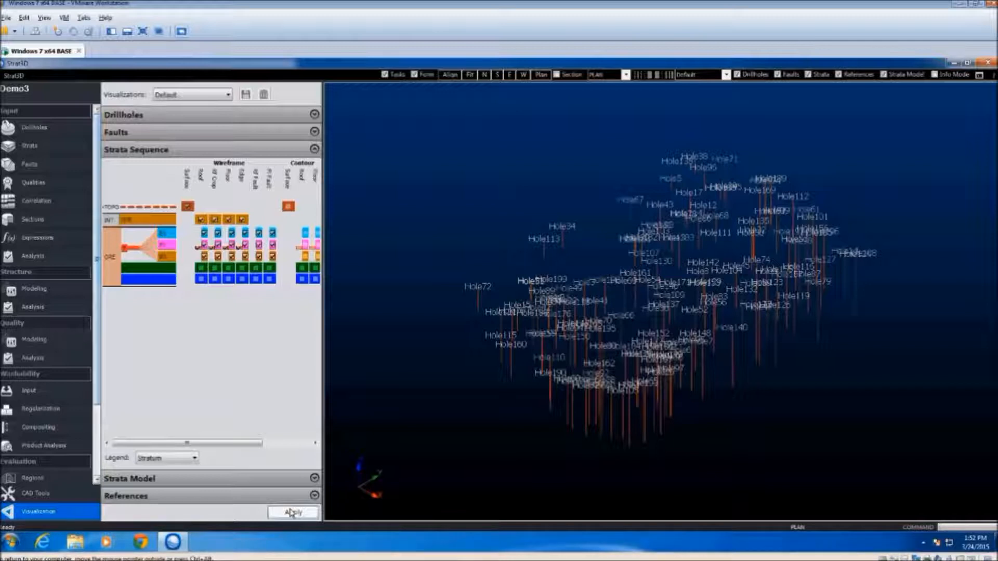
pyautogui.click(290, 513)
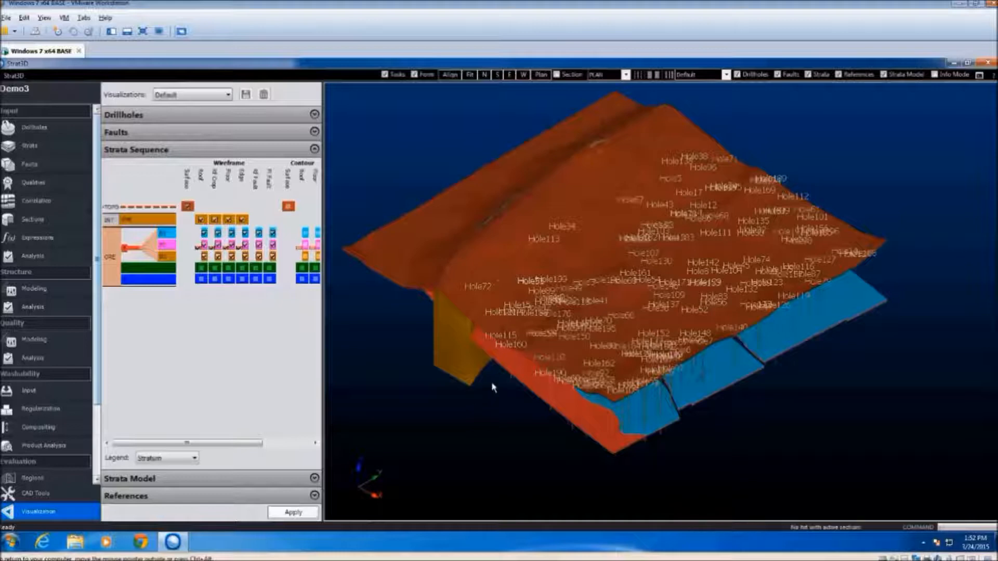
# Hide the DYK stratum's wireframes and inspect the topography and ORE wireframes where the dyke cuts through
pyautogui.moveTo(497, 378); pyautogui.dragTo(507, 350, button='middle')
pyautogui.click(148, 222)
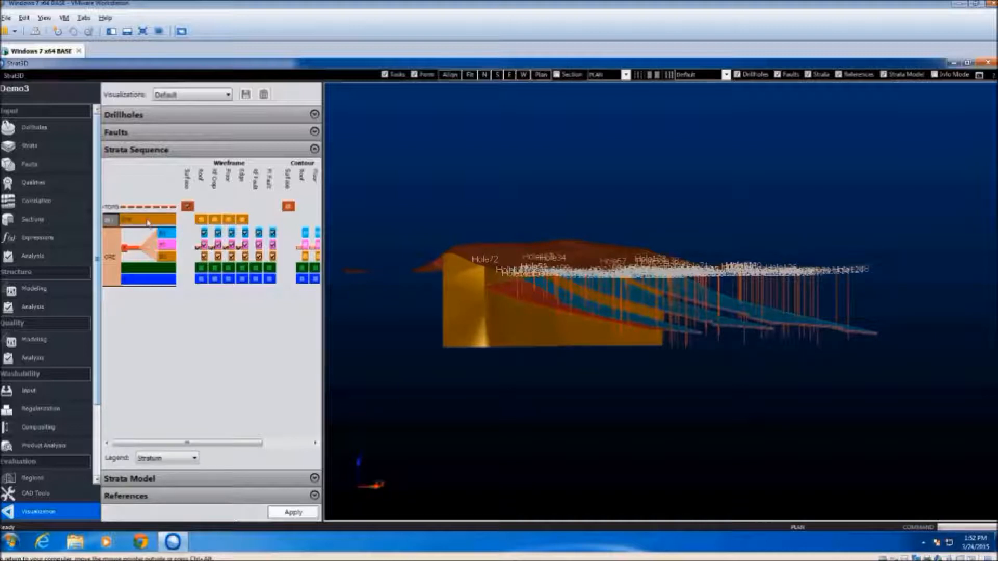
pyautogui.click(149, 223)
pyautogui.click(150, 222)
pyautogui.moveTo(499, 304)
pyautogui.mouseDown(button='middle')
pyautogui.moveTo(541, 297)
pyautogui.moveTo(550, 314)
pyautogui.moveTo(548, 301)
pyautogui.moveTo(515, 311)
pyautogui.moveTo(489, 293)
pyautogui.mouseUp(button='middle')
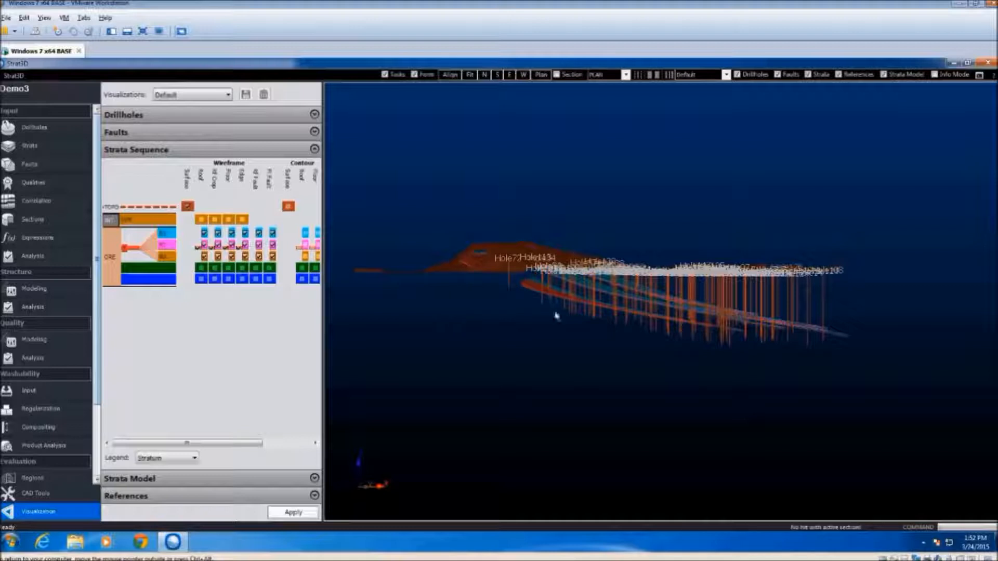
pyautogui.scroll(5, 512, 283)
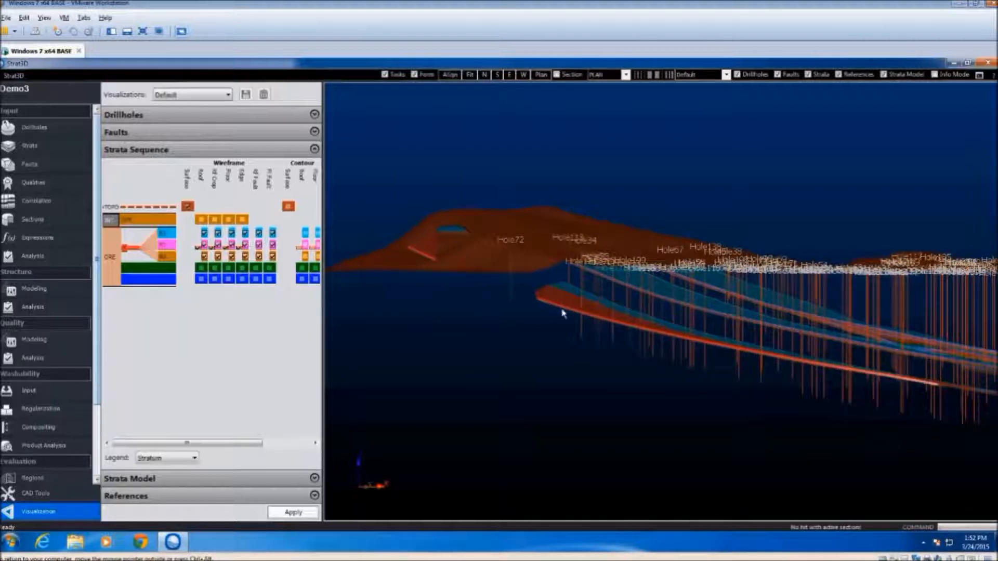
pyautogui.moveTo(569, 343); pyautogui.dragTo(452, 335, button='middle')
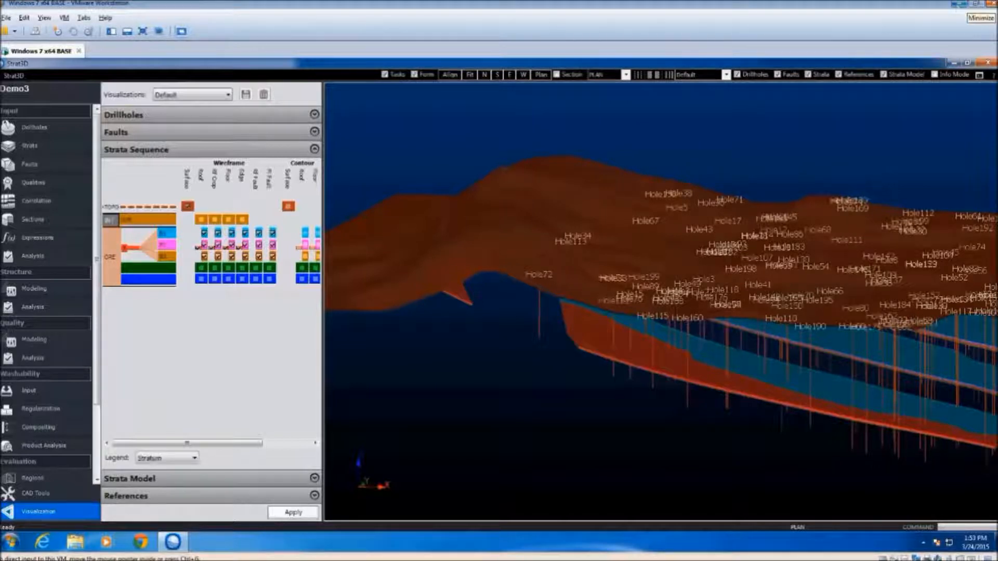
# Minimise the virtual machine and switch to the Strat3D window holding the WASHT1 project
pyautogui.click(958, 5)
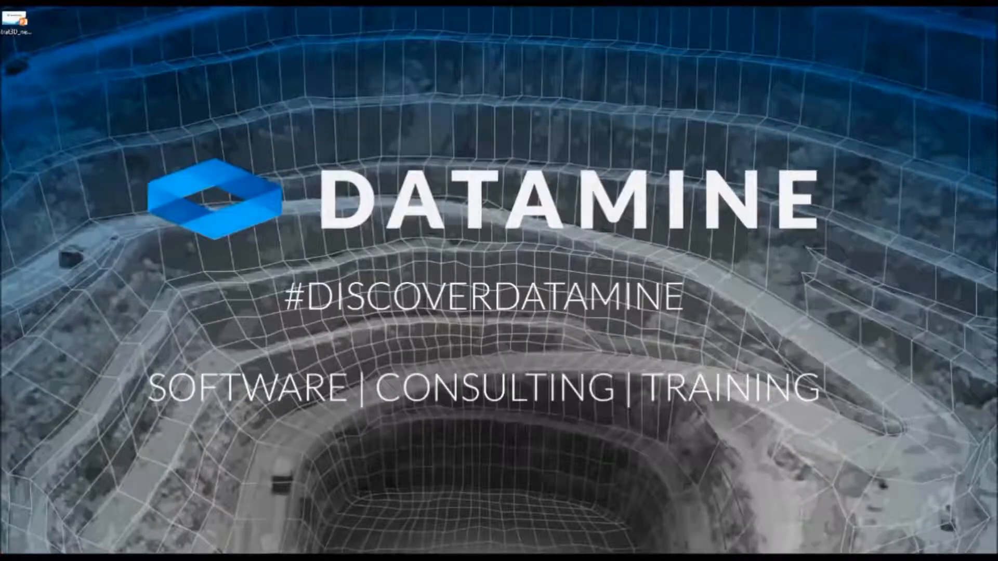
pyautogui.moveTo(0, 4); pyautogui.dragTo(216, 3)
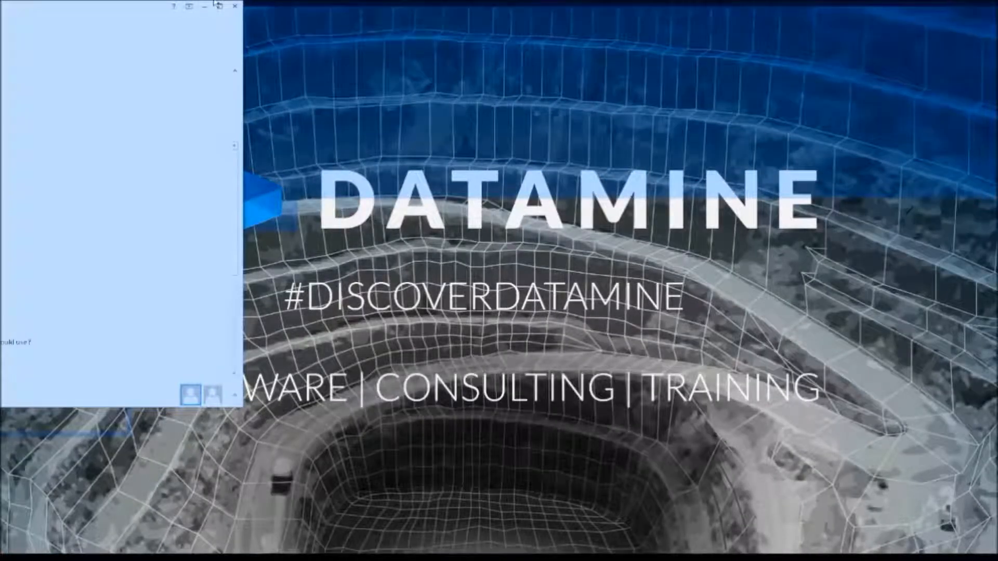
pyautogui.moveTo(0, 26); pyautogui.dragTo(396, 44)
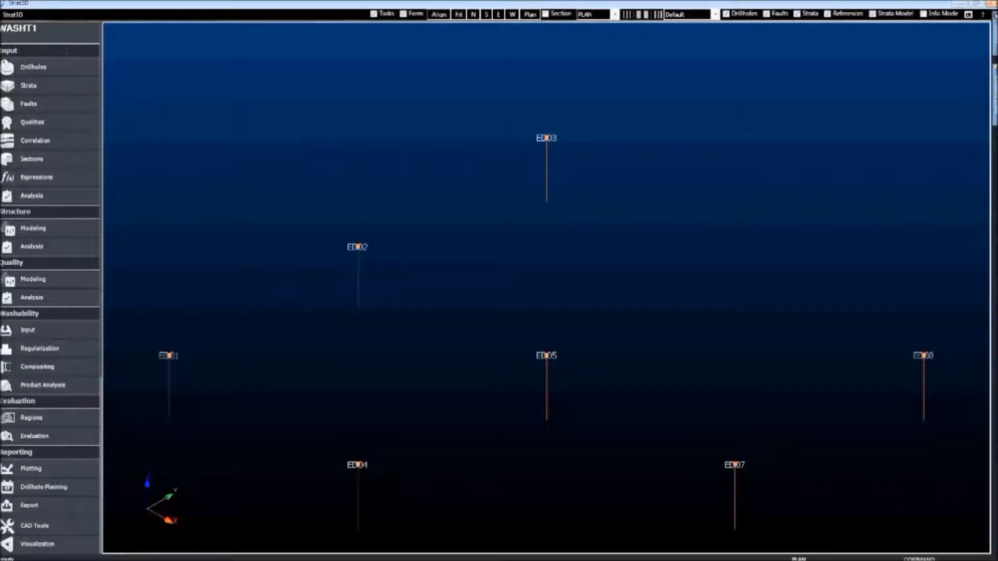
# Reimport the washability data from Wash_results.csv and map Drillhole ID to the Borehole Number field
pyautogui.click(62, 329)
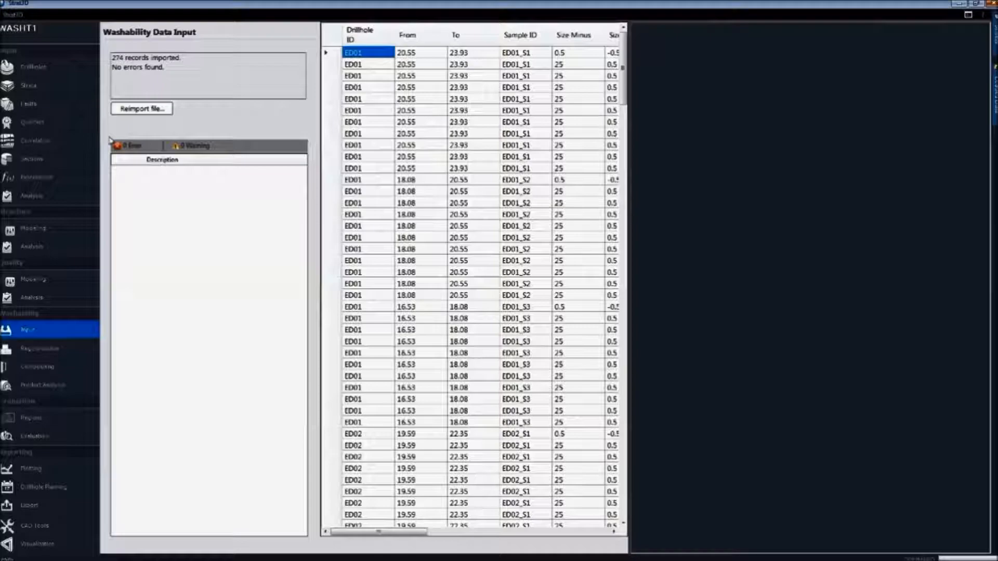
pyautogui.click(158, 108)
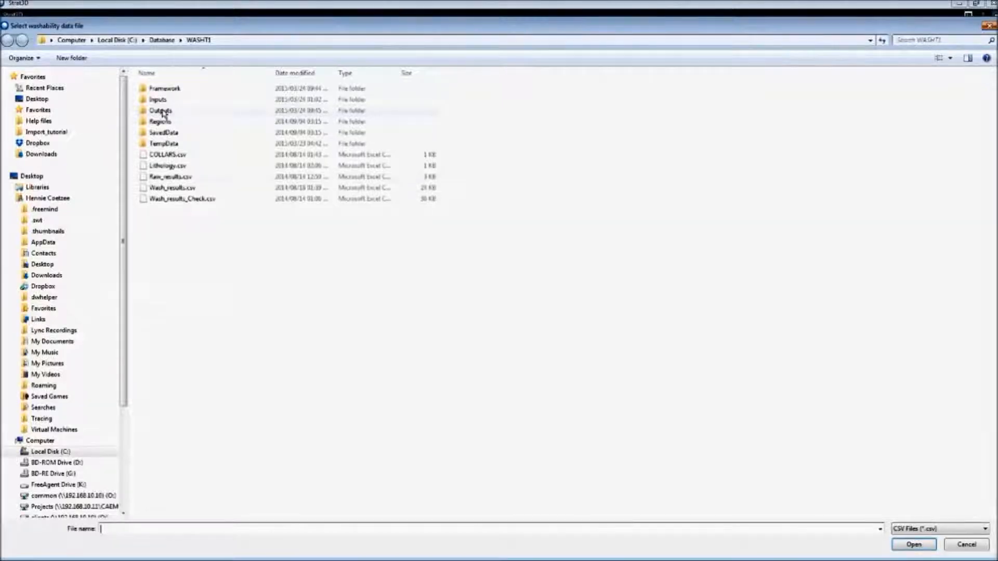
pyautogui.click(171, 187)
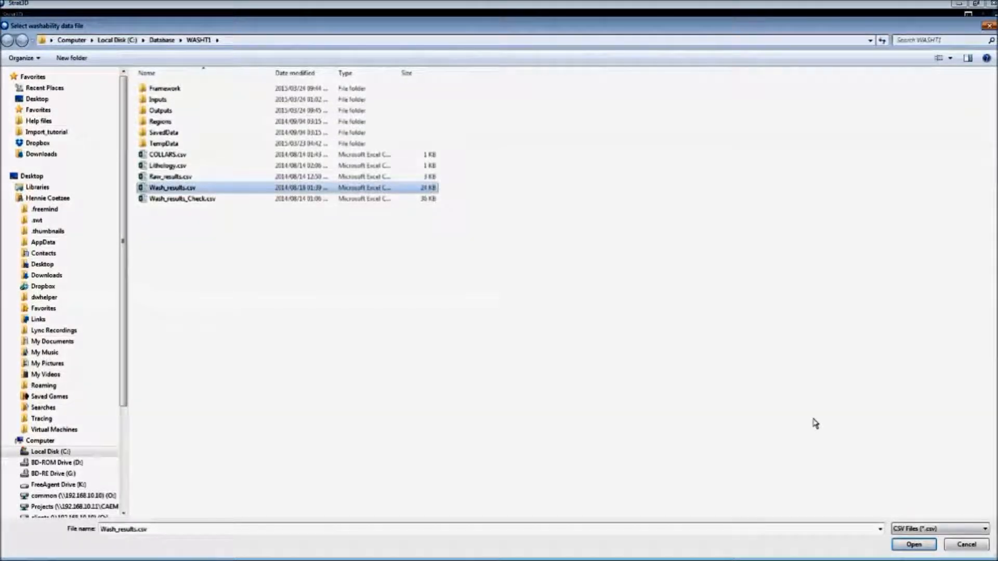
pyautogui.click(914, 545)
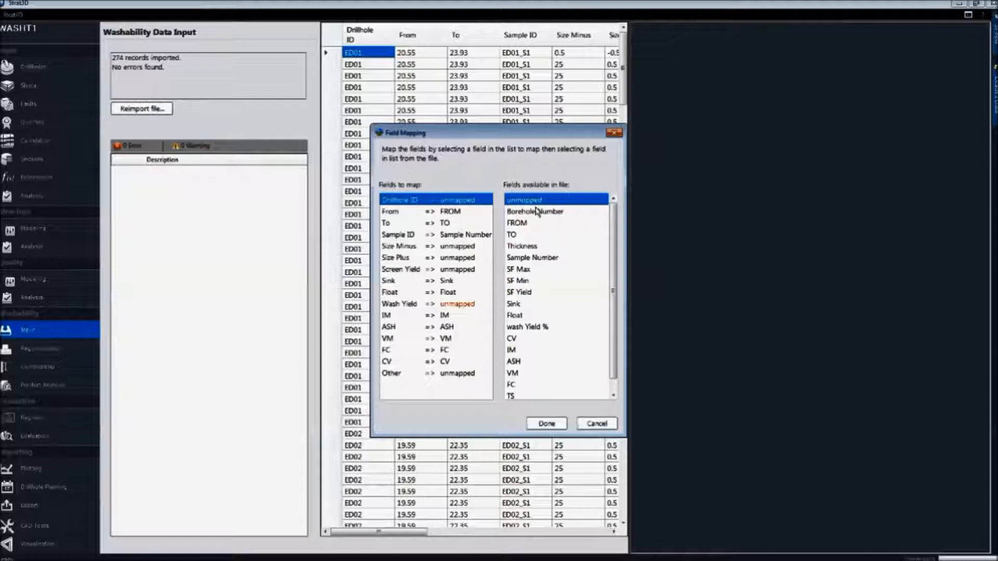
pyautogui.click(537, 211)
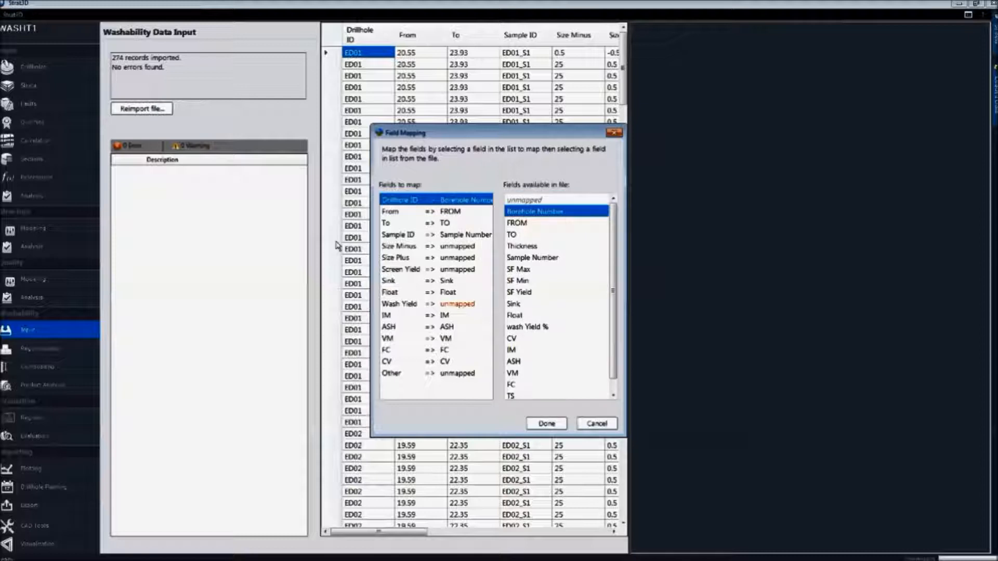
# Map Size Minus to SF Min and Size Plus to SF Max
pyautogui.click(461, 247)
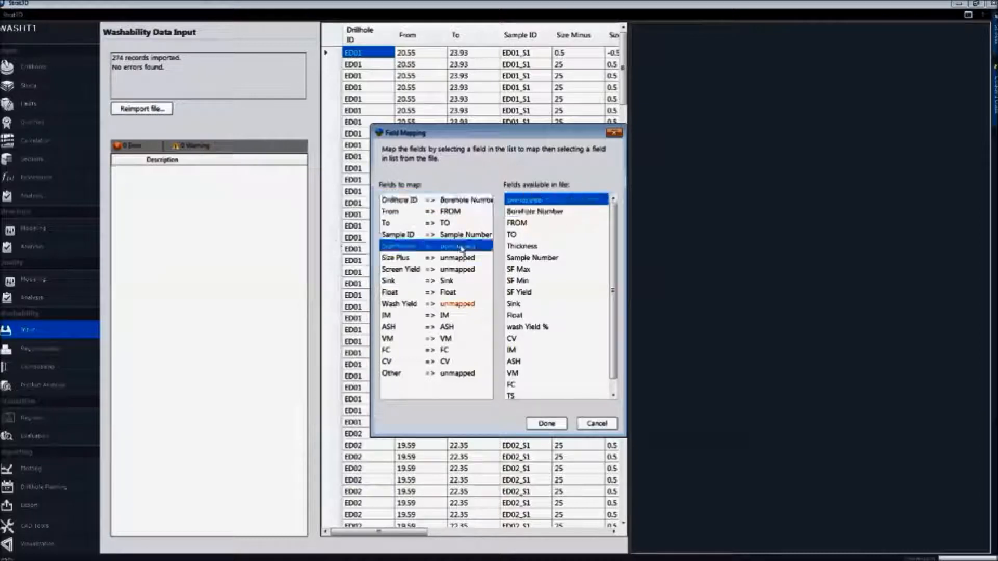
pyautogui.click(529, 281)
pyautogui.click(401, 258)
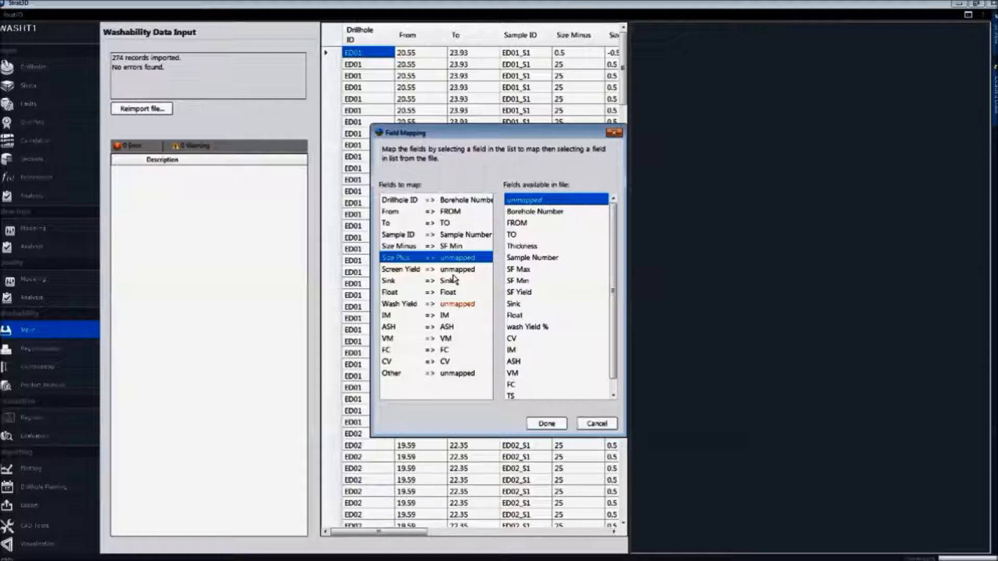
pyautogui.click(523, 270)
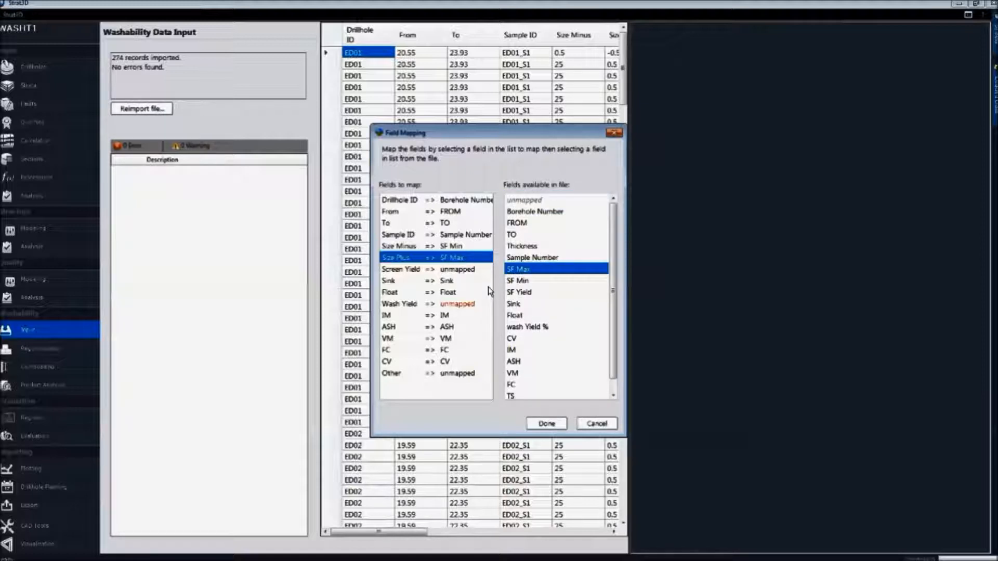
# Map Size Minus to the SF Max field and Size Plus to the SF Min field
pyautogui.click(474, 247)
pyautogui.click(539, 269)
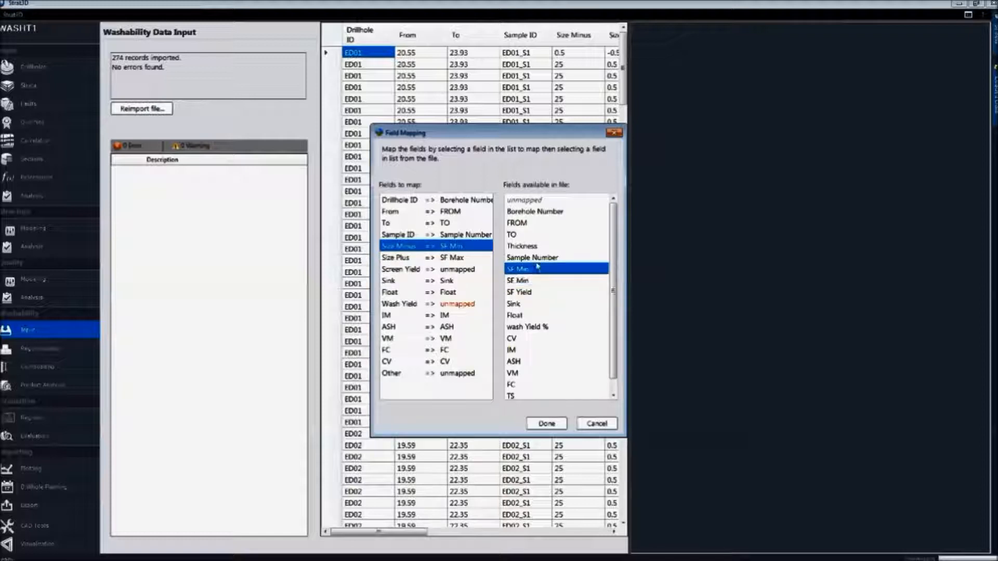
pyautogui.click(476, 263)
pyautogui.click(531, 282)
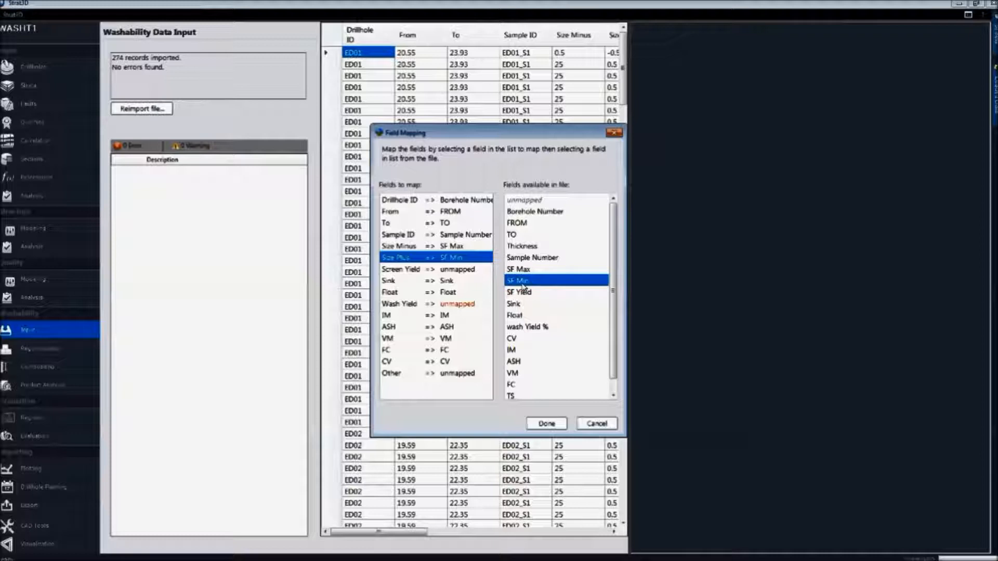
# Map Screen Yield to the SF Yield field and Wash Yield to the wash Yield % field
pyautogui.click(414, 272)
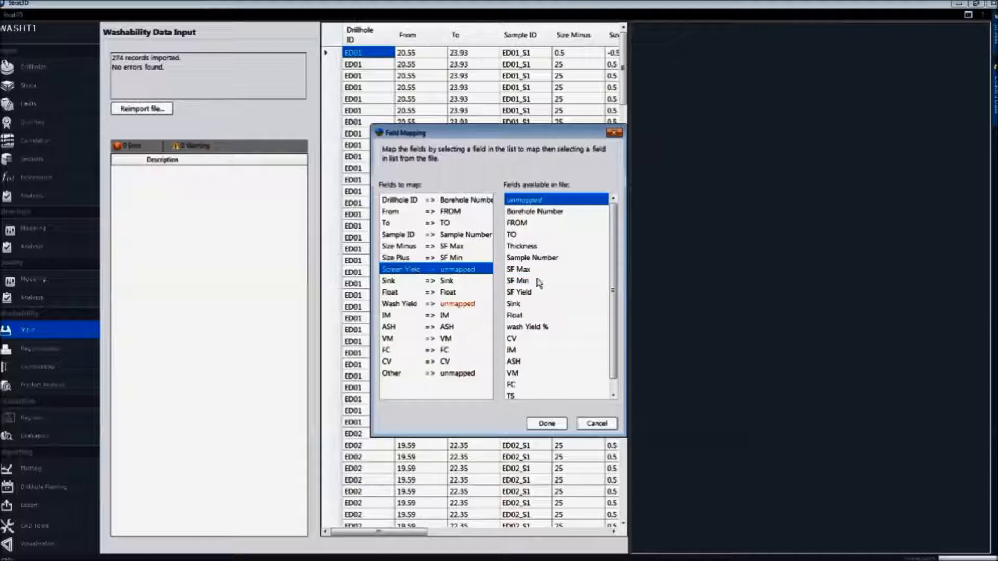
pyautogui.click(522, 293)
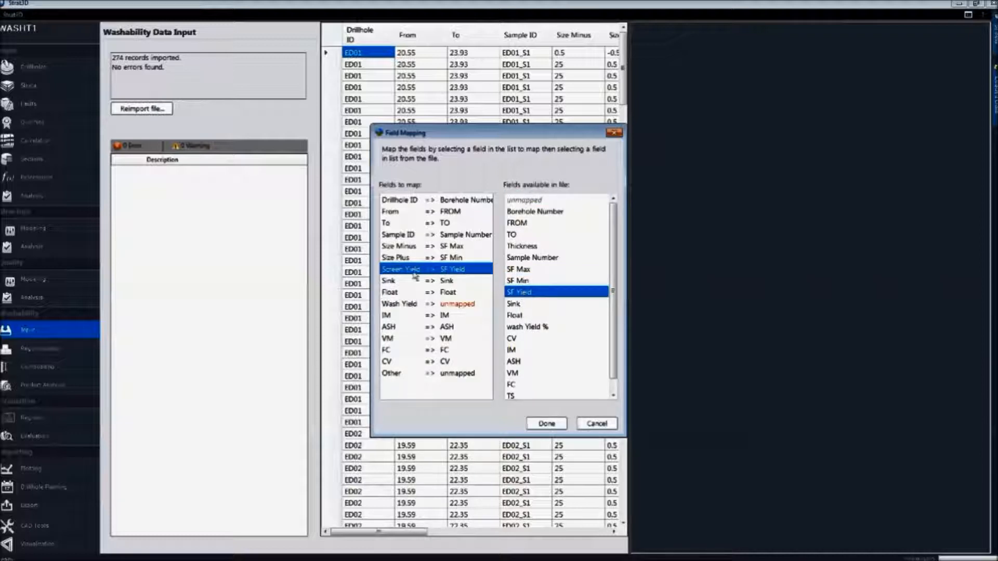
pyautogui.click(401, 304)
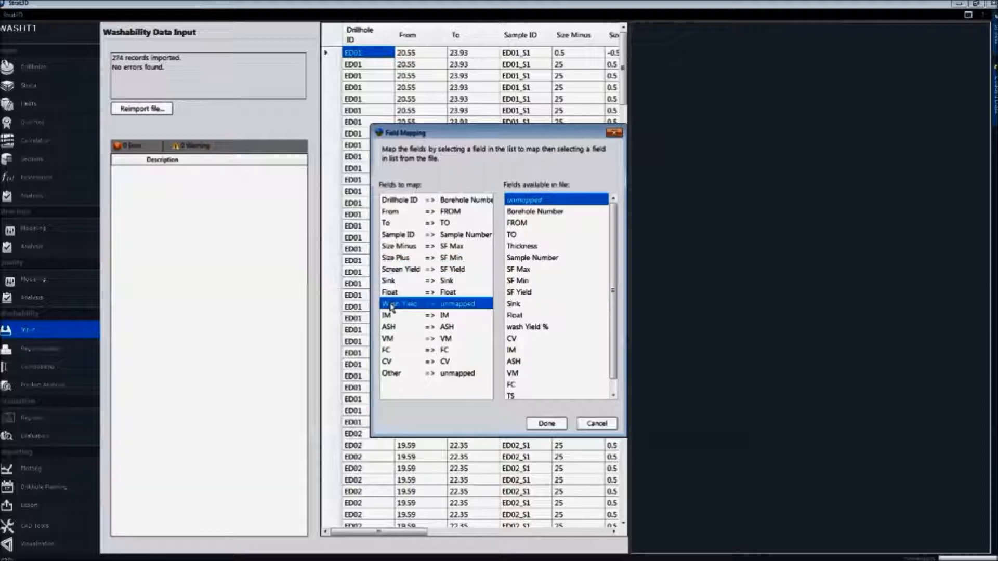
pyautogui.click(543, 327)
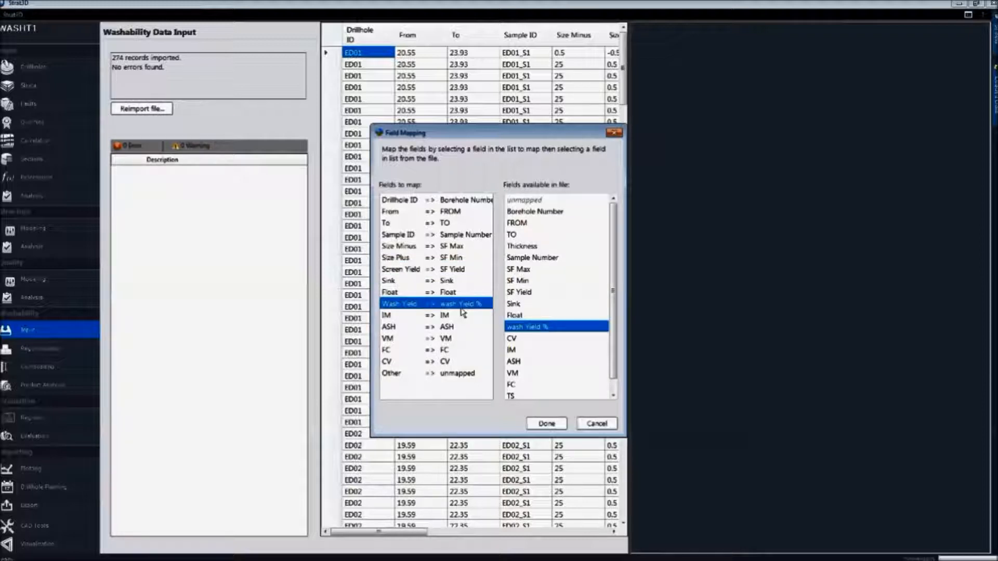
# Accept the field mapping and choose -0.5 => 0.5 as the fine size fraction
pyautogui.click(540, 423)
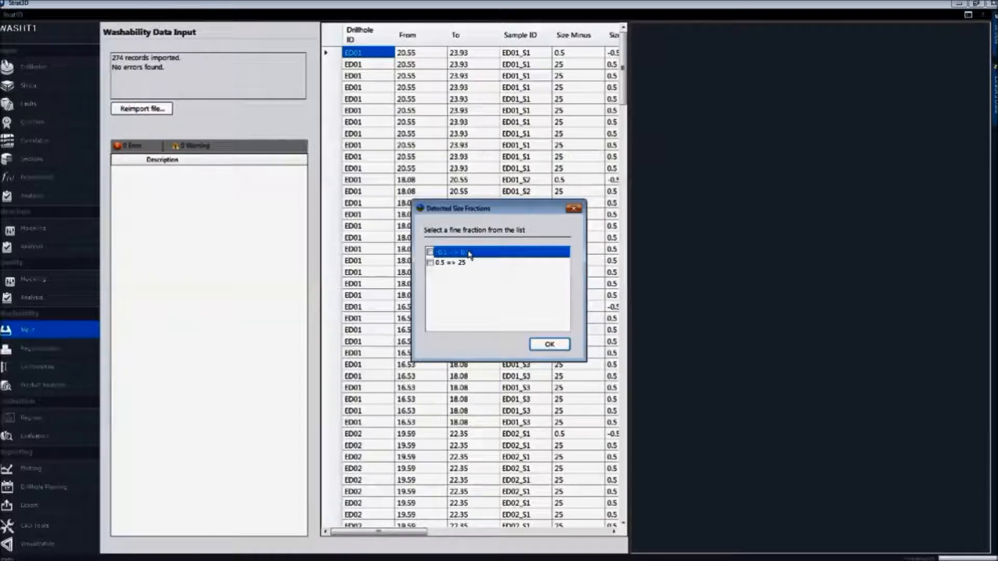
pyautogui.click(441, 253)
pyautogui.click(554, 344)
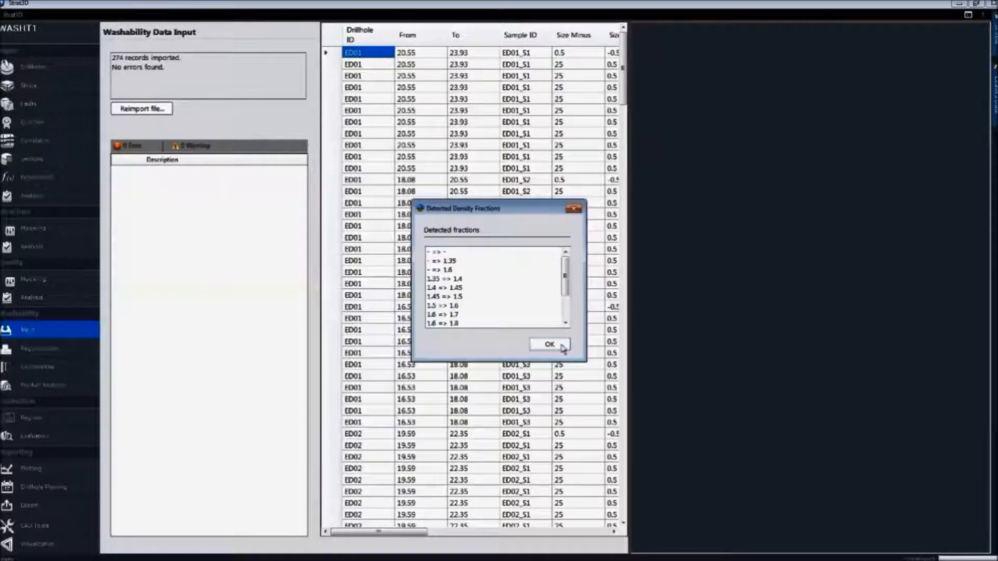
# Review and accept the detected density fractions, and open the washability regularization settings
pyautogui.moveTo(566, 282)
pyautogui.mouseDown()
pyautogui.moveTo(566, 308)
pyautogui.moveTo(564, 272)
pyautogui.mouseUp()
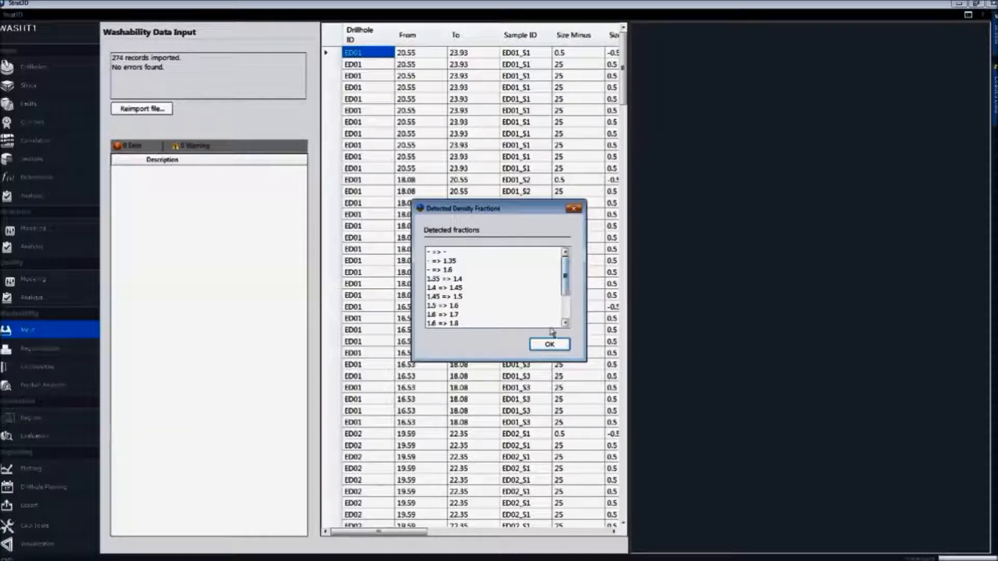
pyautogui.click(551, 345)
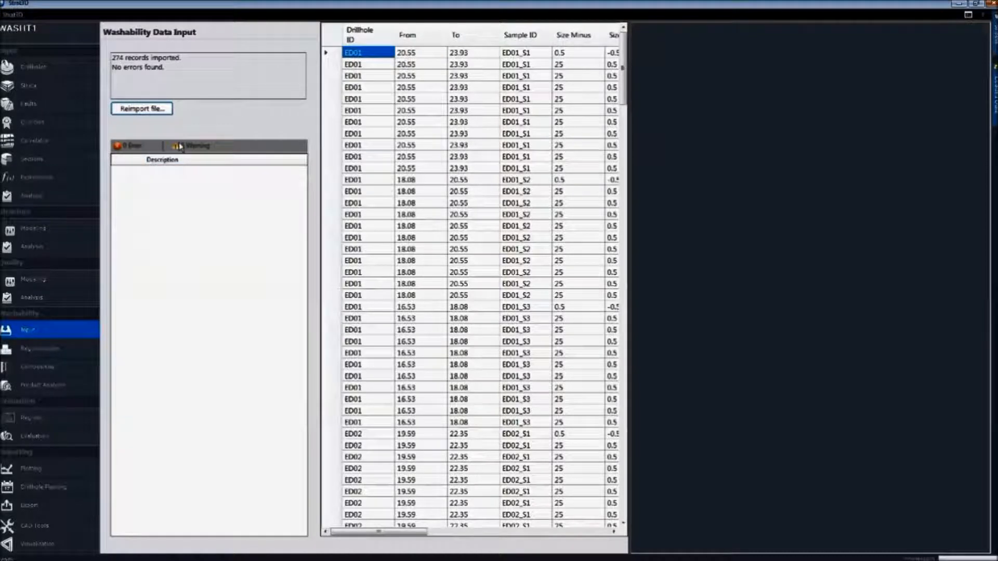
pyautogui.click(36, 297)
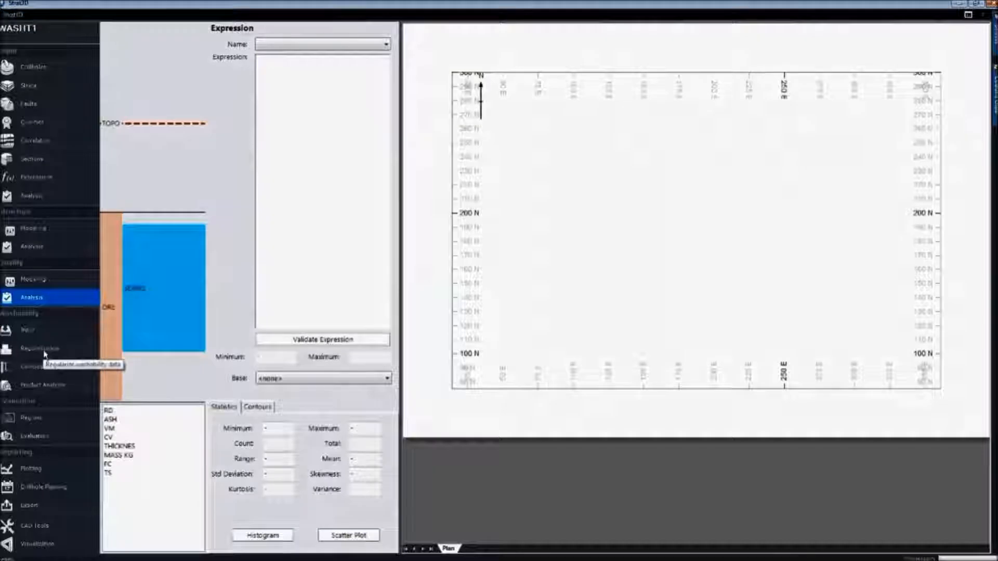
pyautogui.click(42, 351)
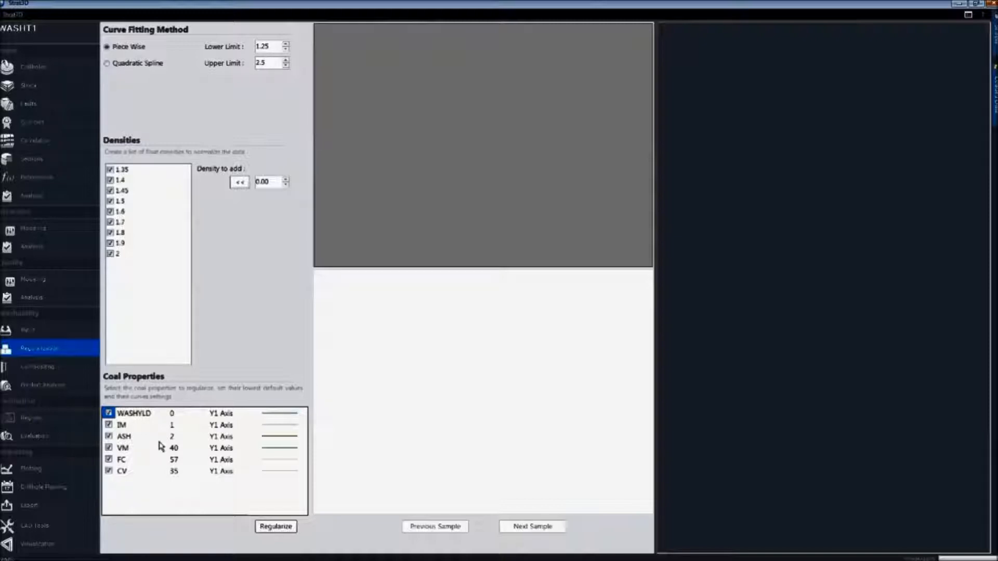
# Exclude IM, VM and FC from the coal properties and regularize the data with Piece Wise curve fitting
pyautogui.click(108, 426)
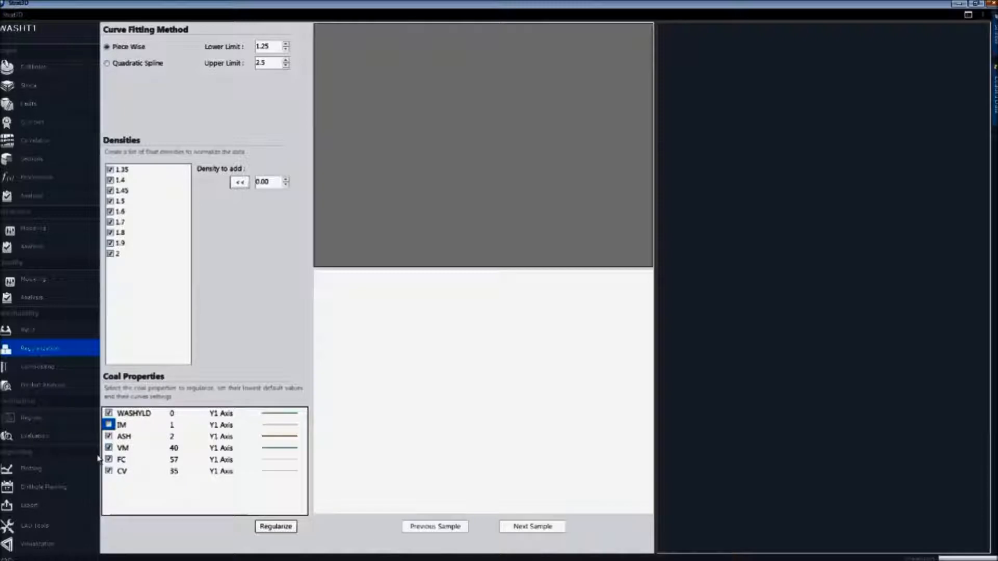
pyautogui.click(109, 448)
pyautogui.click(111, 461)
pyautogui.click(109, 451)
pyautogui.click(109, 450)
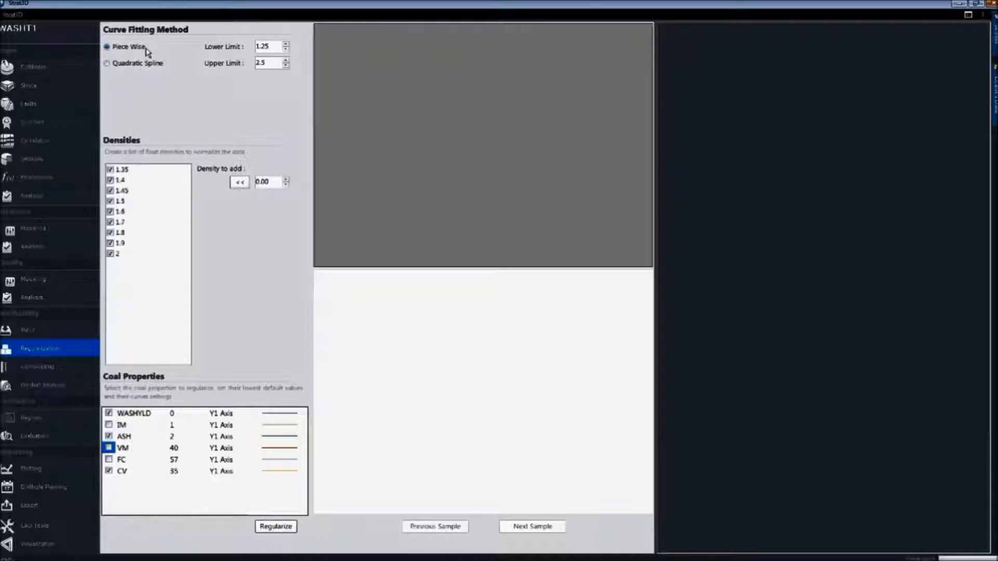
pyautogui.click(276, 526)
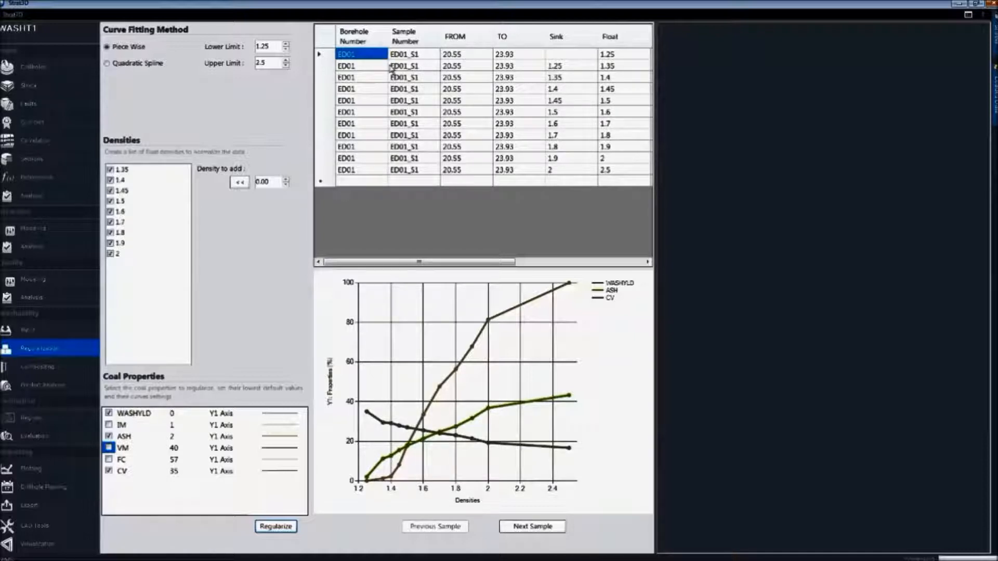
# Change the curve fitting method to Quadratic Spline and regularize the washability data again
pyautogui.click(108, 64)
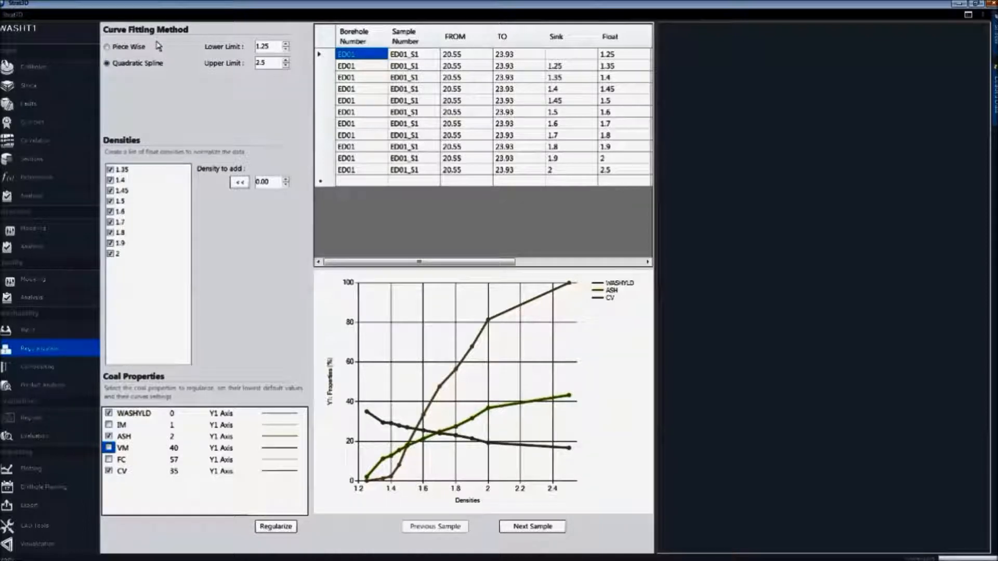
pyautogui.click(281, 528)
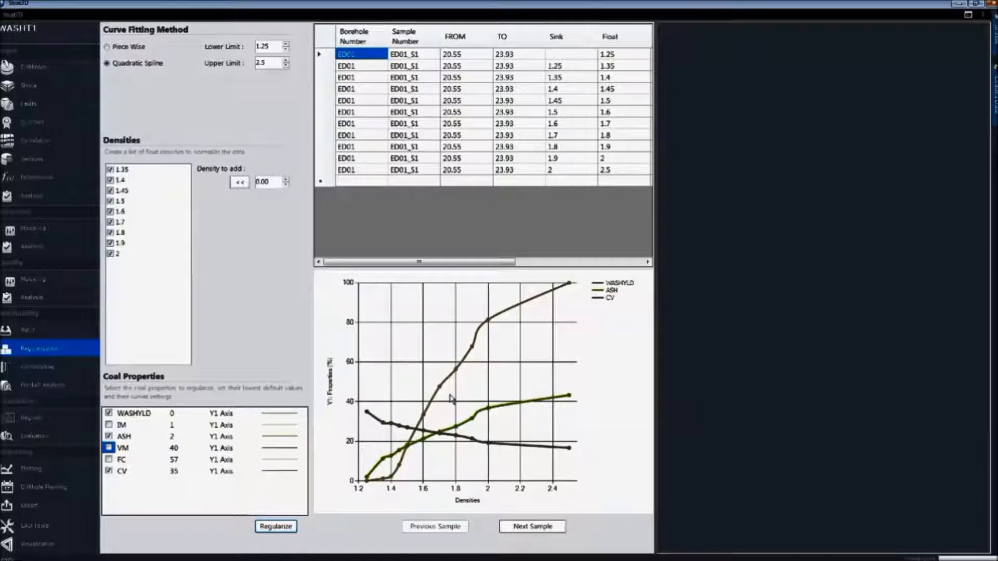
# Step forward and back through the regularized ED01 and ED02 samples to examine their washability curves
pyautogui.click(535, 527)
pyautogui.click(539, 527)
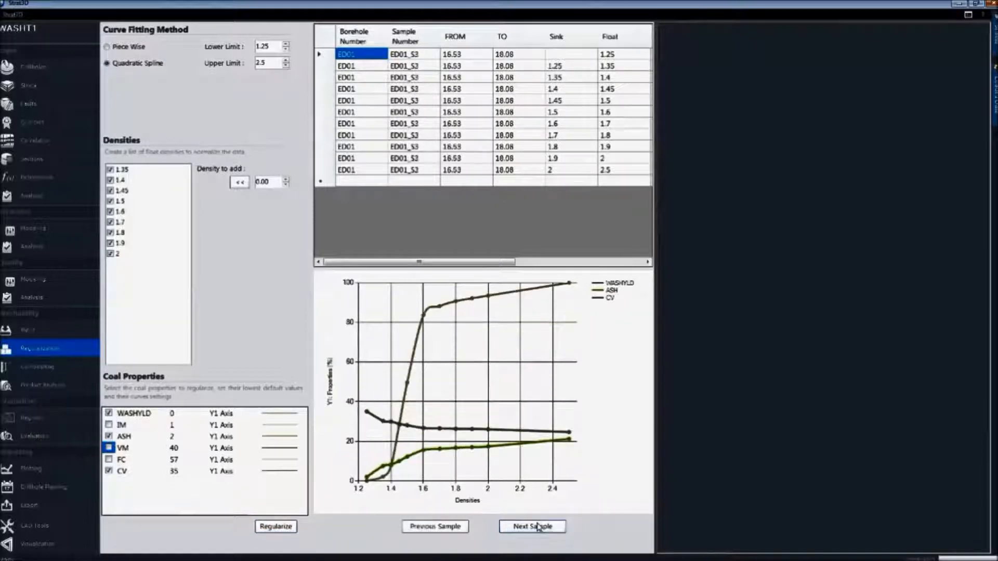
pyautogui.click(537, 528)
pyautogui.click(536, 527)
pyautogui.click(531, 527)
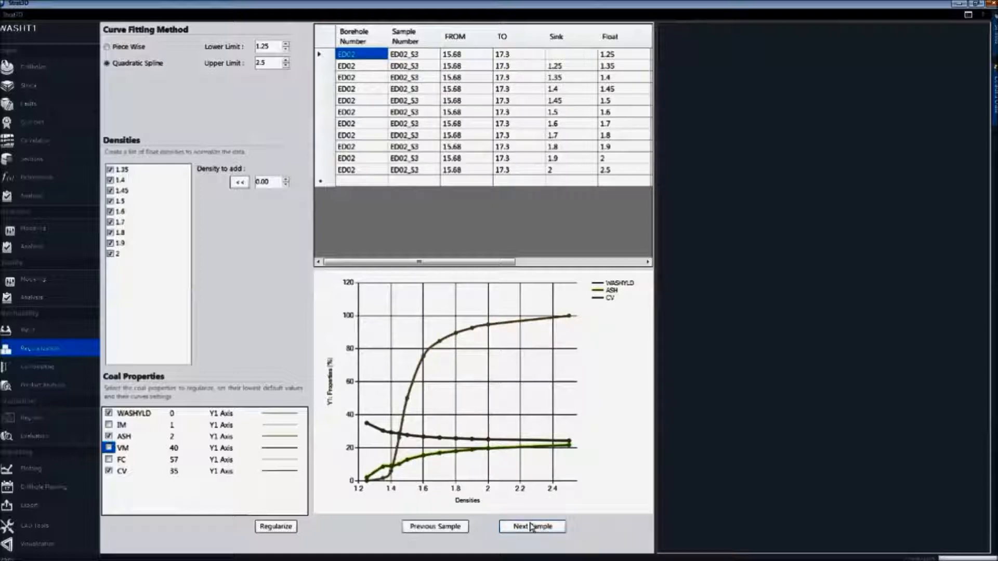
pyautogui.click(454, 528)
pyautogui.click(455, 529)
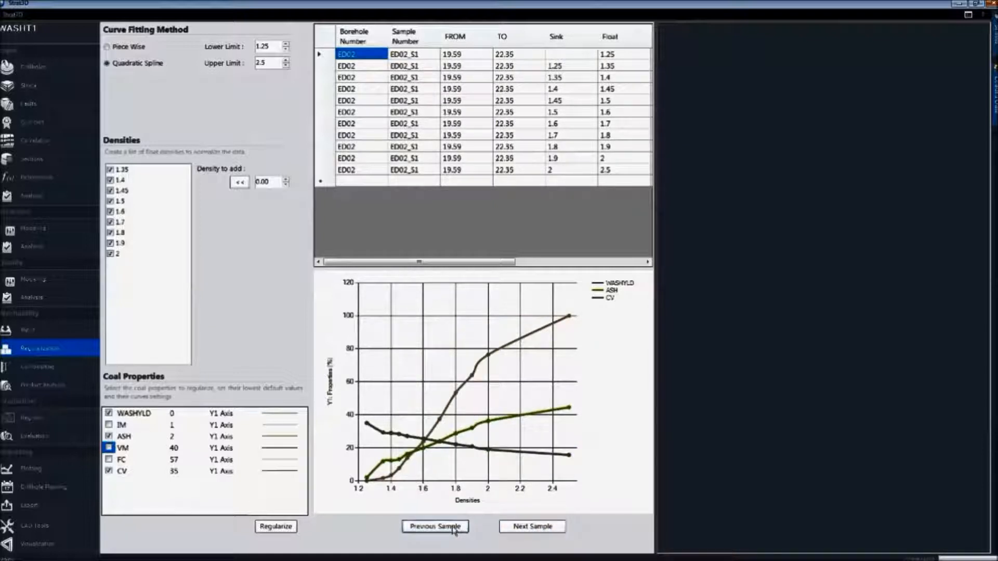
pyautogui.click(454, 529)
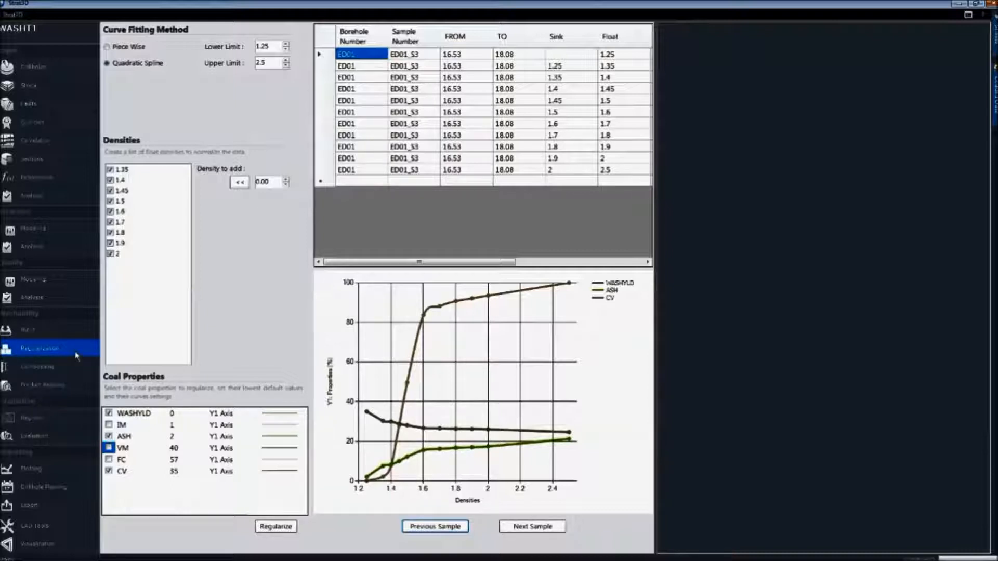
# Run the washability compositing with RD as quality weight and open the product analysis
pyautogui.click(40, 373)
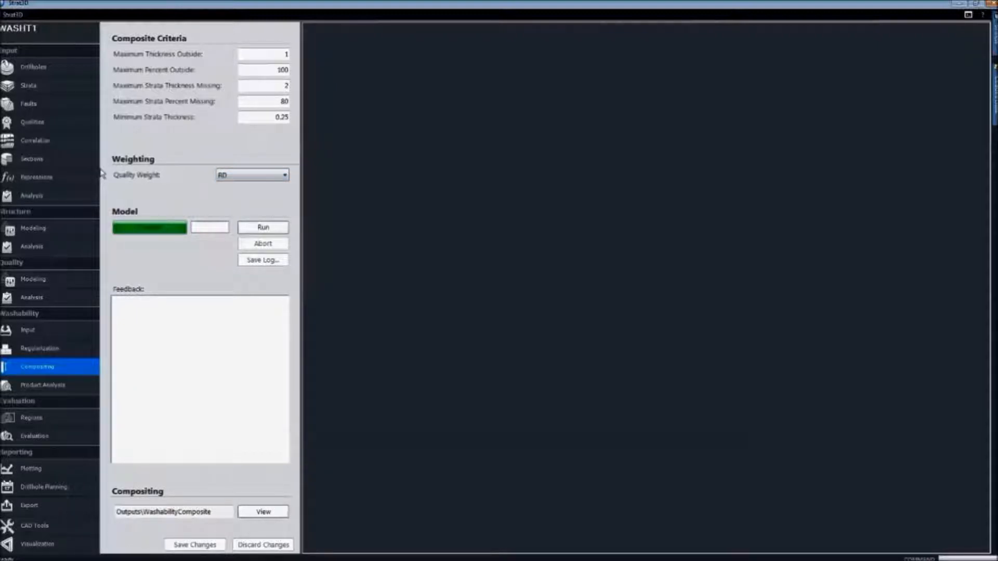
pyautogui.click(270, 229)
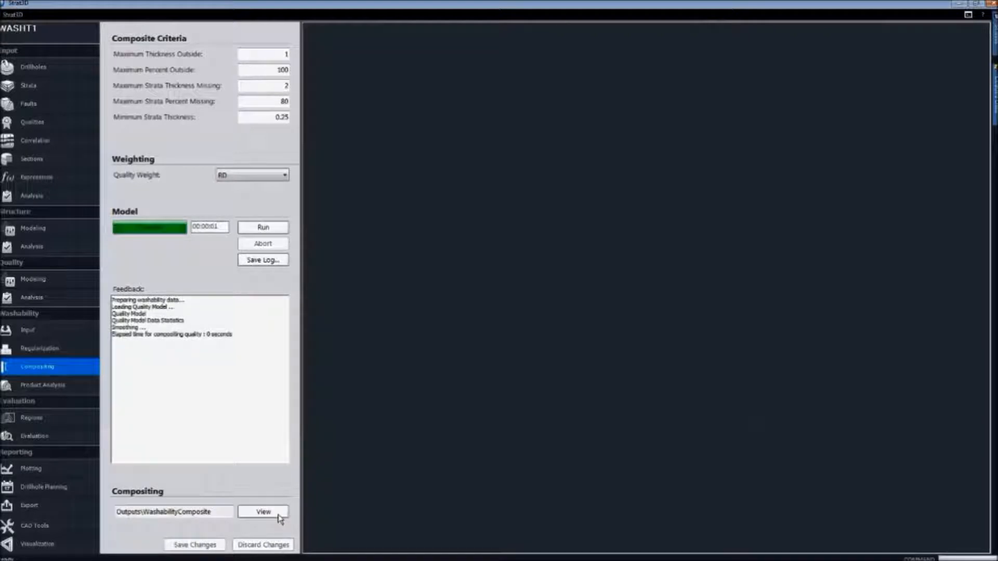
pyautogui.click(47, 387)
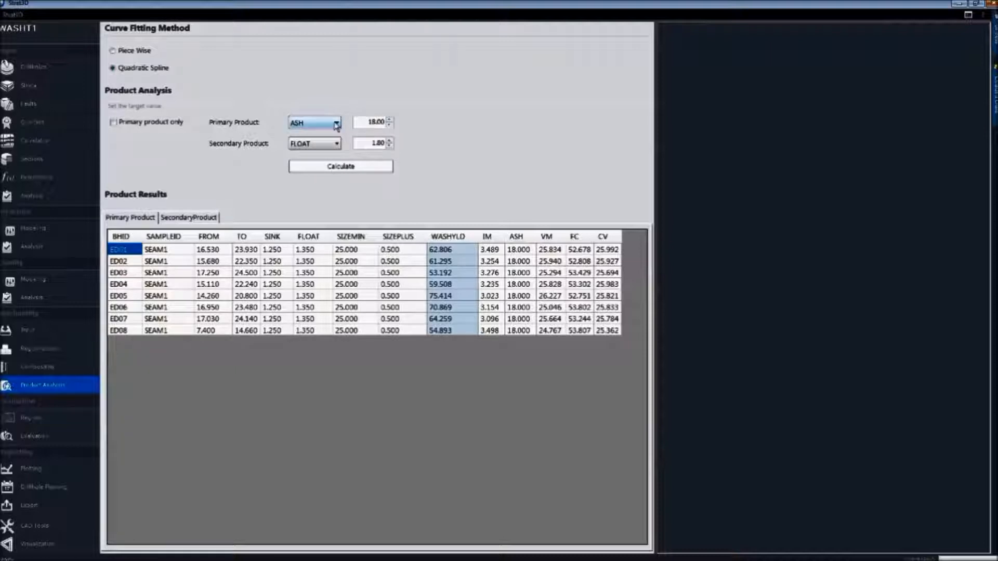
# Calculate the products with a secondary product target of ASH 25 and view the secondary product results
pyautogui.doubleClick(363, 124)
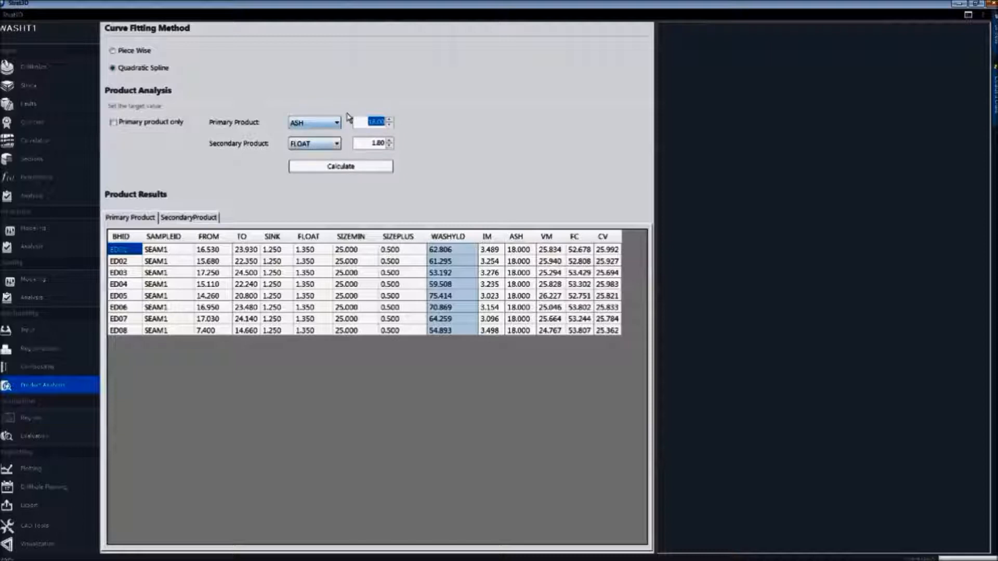
pyautogui.click(338, 143)
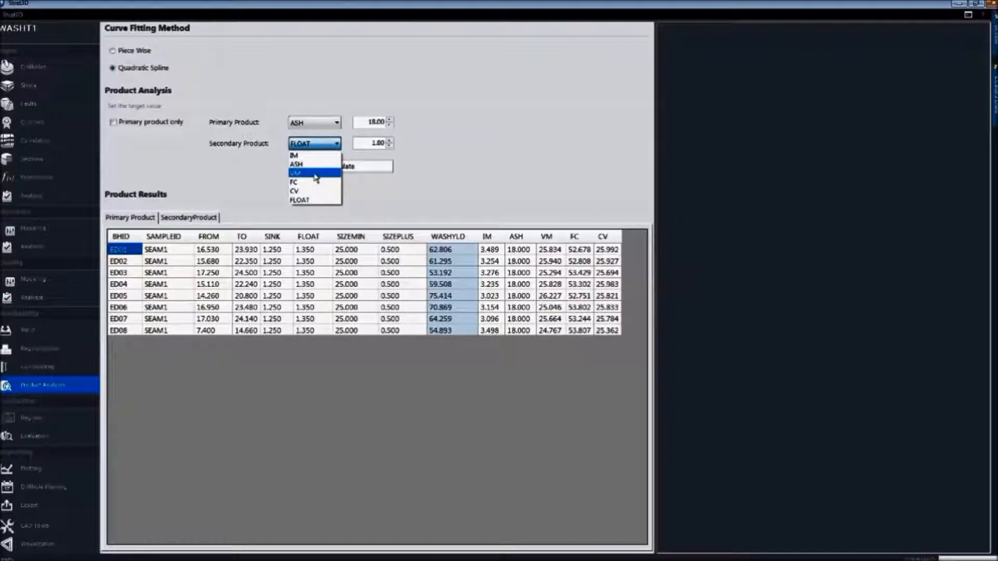
pyautogui.click(315, 164)
pyautogui.doubleClick(371, 142)
pyautogui.write('25')
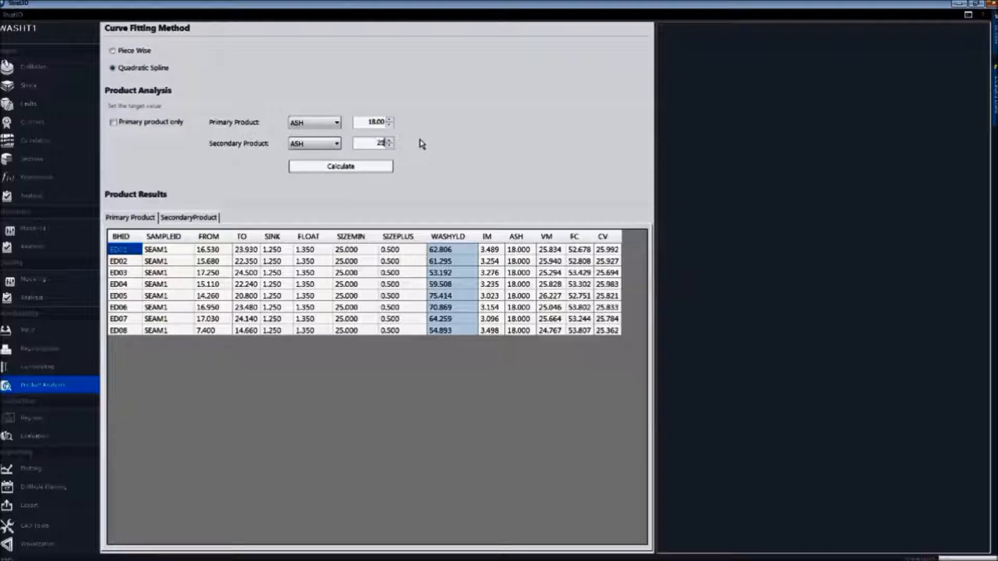
pyautogui.click(371, 168)
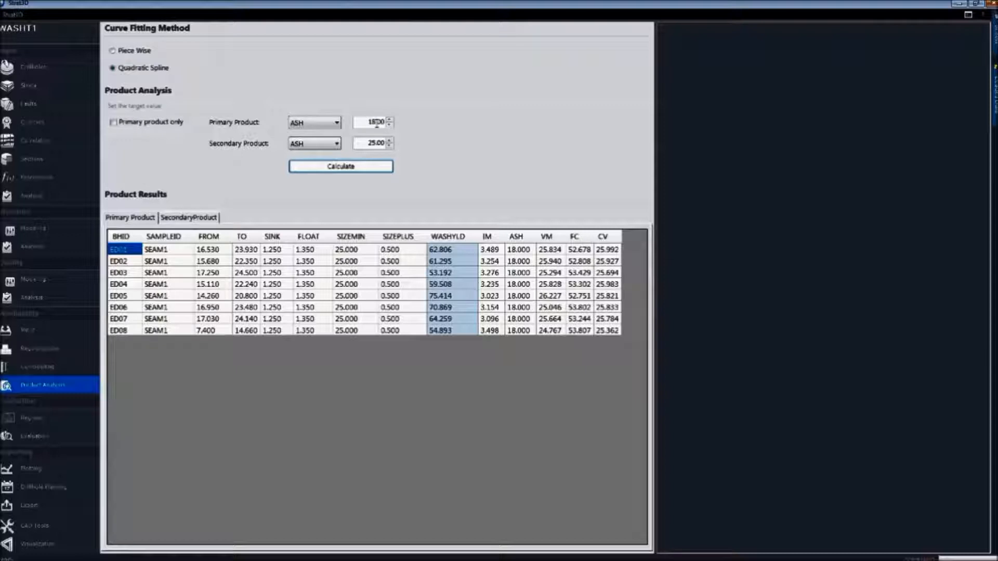
pyautogui.click(203, 219)
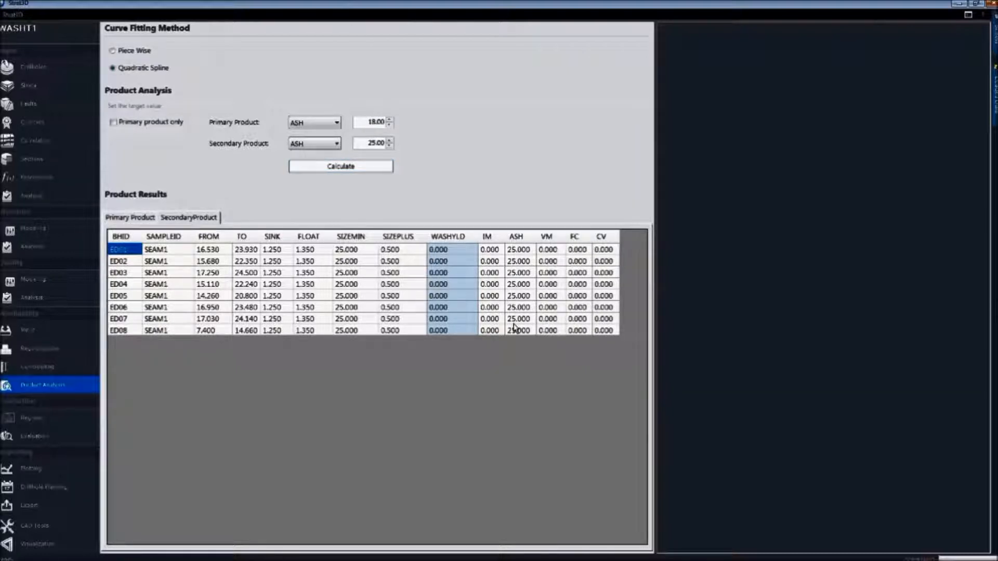
# Set the primary product target to FLOAT at 1.50
pyautogui.doubleClick(376, 143)
pyautogui.click(336, 144)
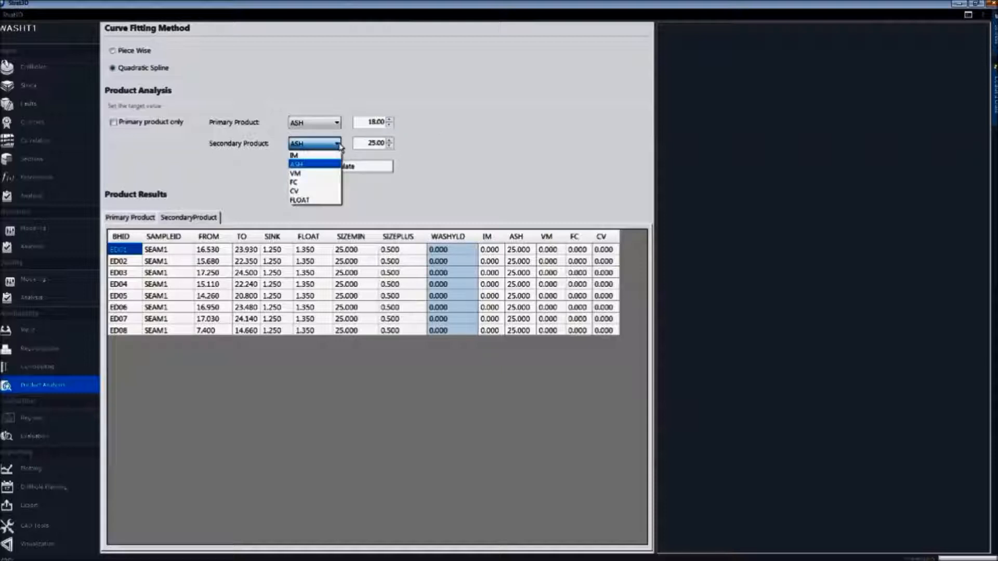
pyautogui.click(347, 124)
pyautogui.click(337, 122)
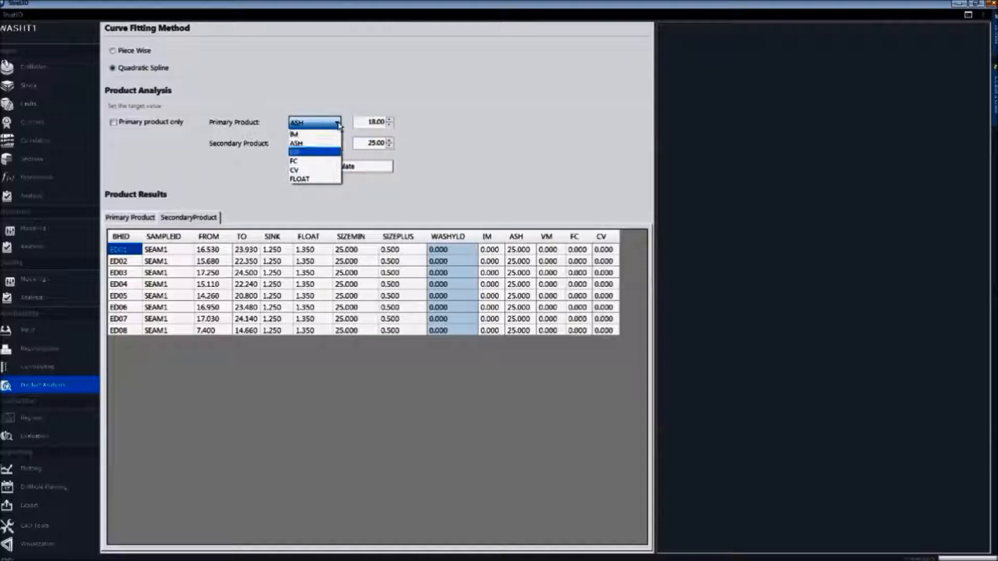
pyautogui.click(329, 179)
pyautogui.moveTo(369, 122); pyautogui.dragTo(398, 120)
pyautogui.write('1')
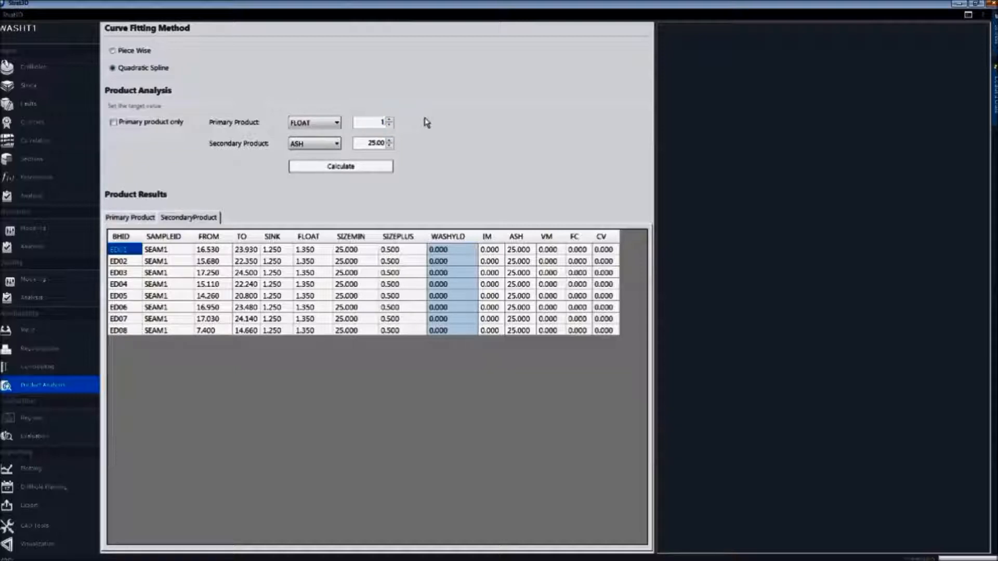
pyautogui.write('.50')
# Set the secondary product target to FLOAT at 2.00, calculate the products and view the primary product results
pyautogui.press('Tab')
pyautogui.write('2')
pyautogui.click(330, 144)
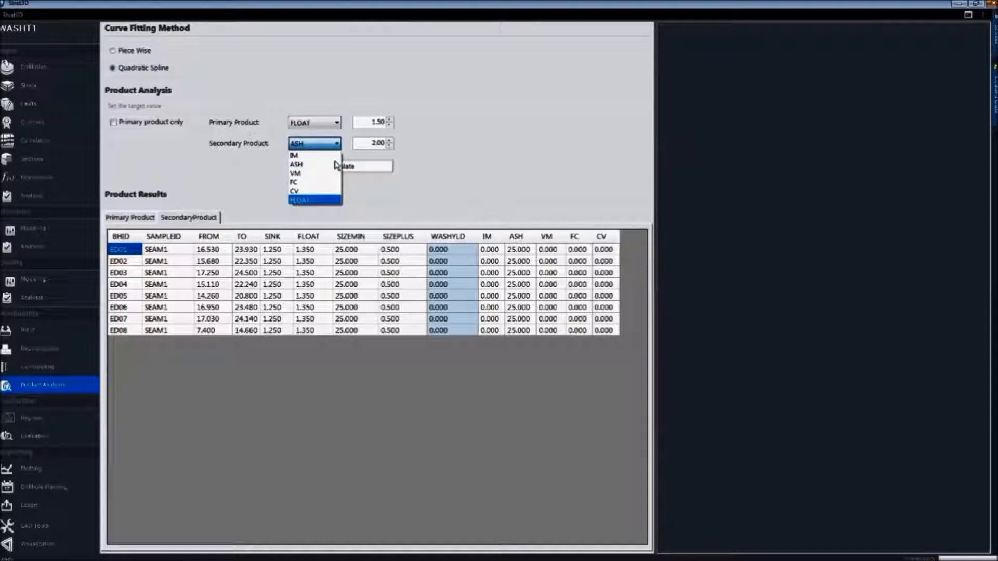
pyautogui.click(336, 200)
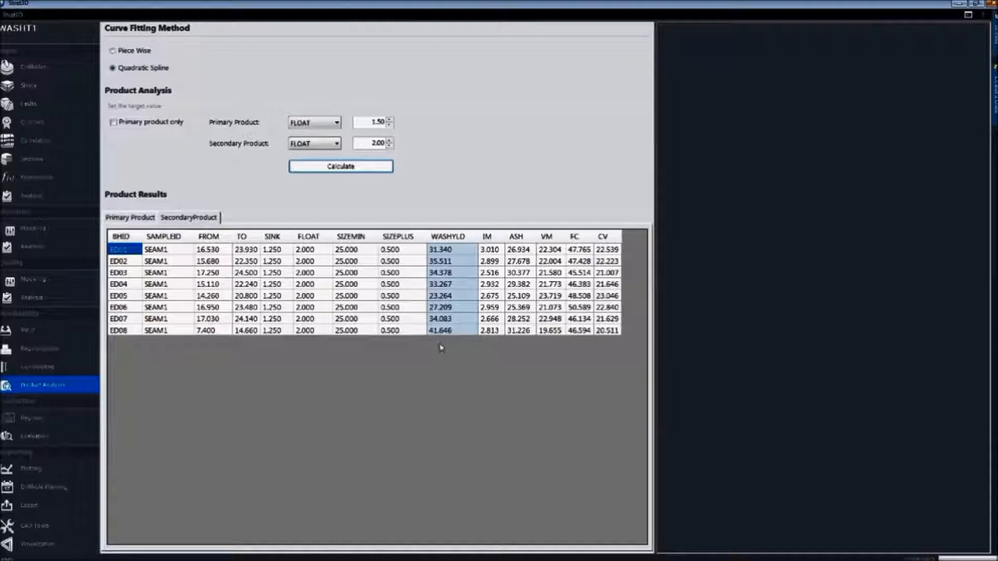
pyautogui.click(145, 220)
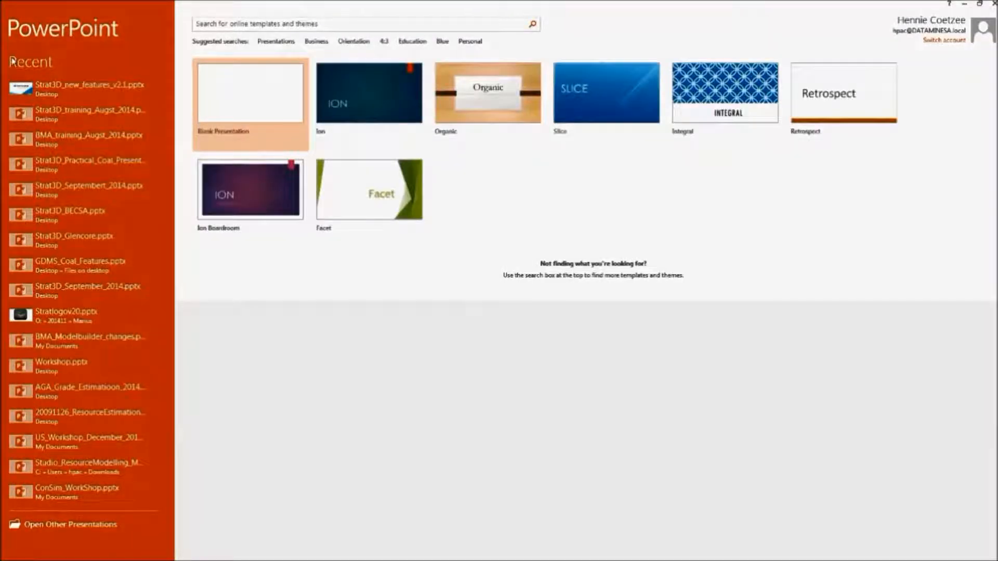
# In PowerPoint, open Strat3D_new_features_v2.1.pptx and go to the closing slide with the contact e-mail
pyautogui.click(120, 89)
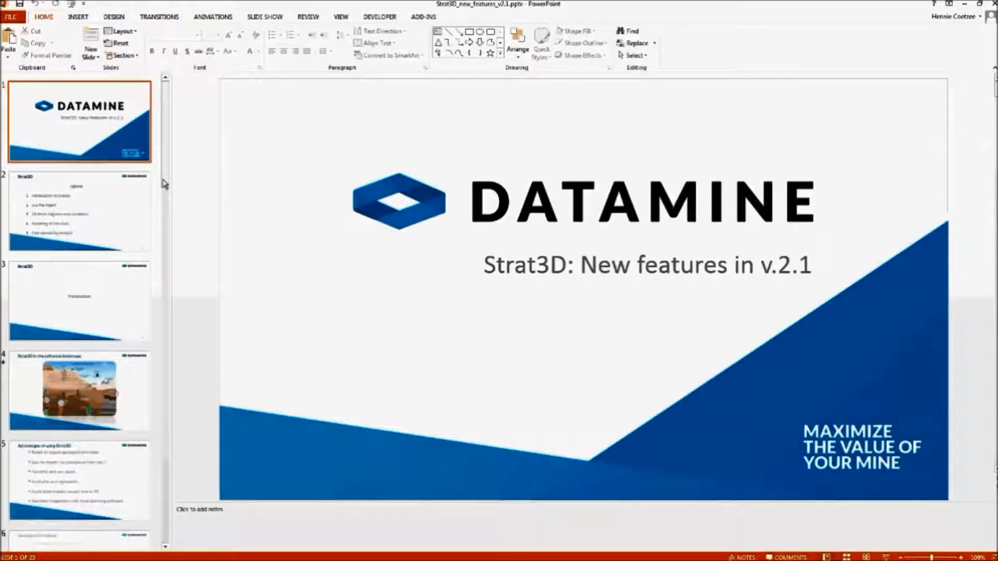
pyautogui.scroll(-15, 160, 521)
pyautogui.scroll(-3, 160, 521)
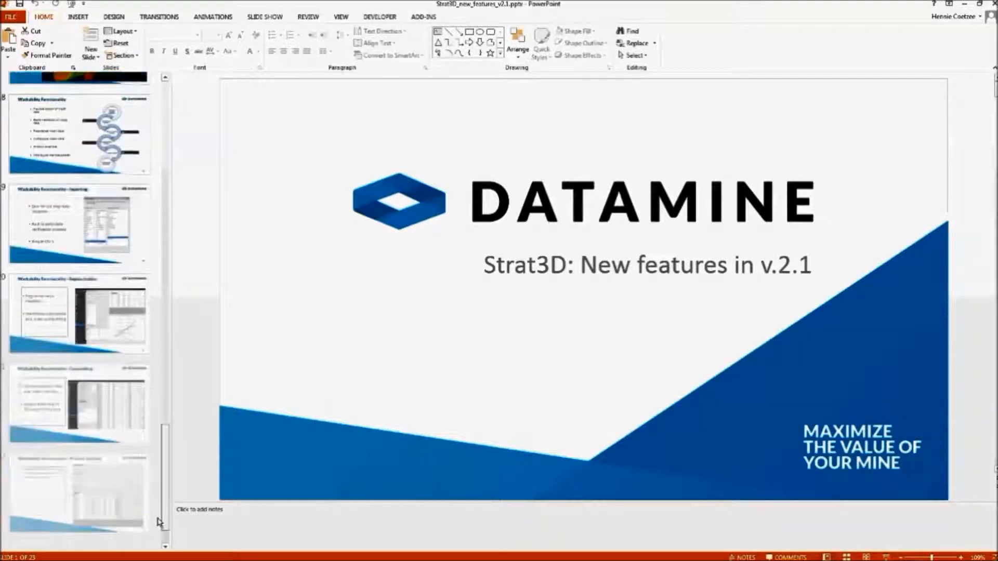
pyautogui.click(78, 496)
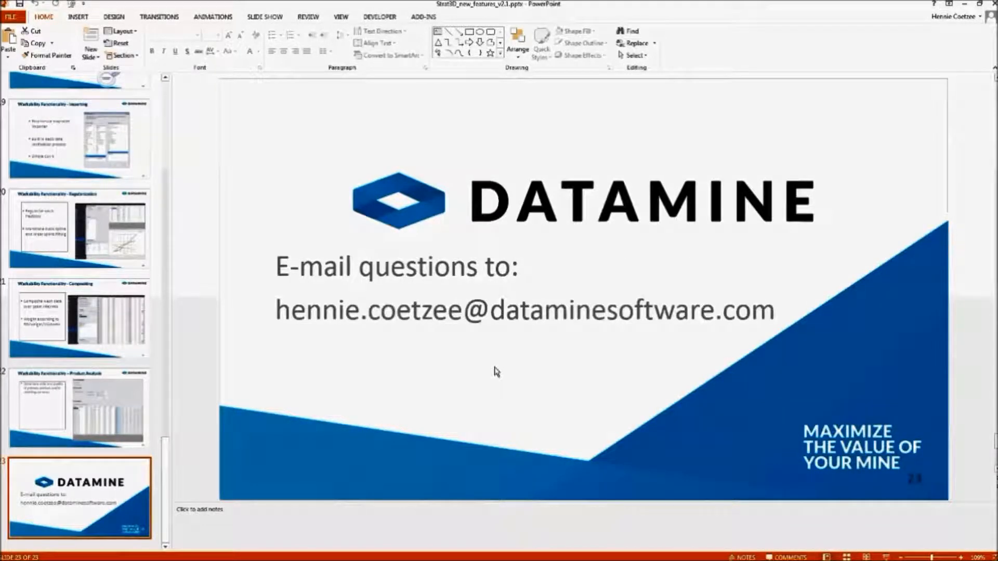